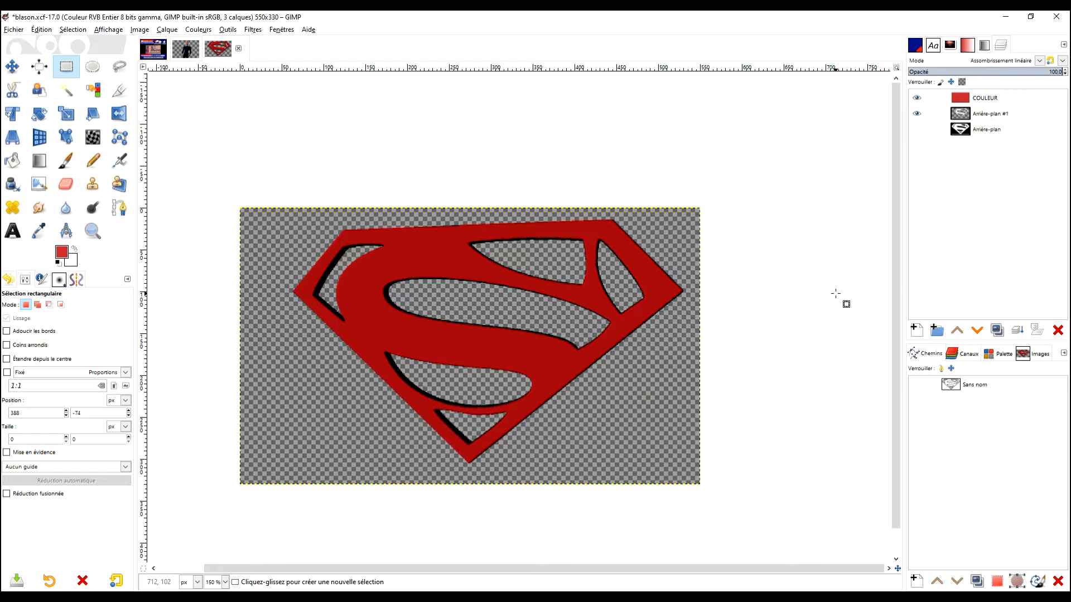
# Toggle the COULEUR, Arrière-plan #1 and Arrière-plan layers' visibility to examine each stage of the finished emblem.
pyautogui.moveTo(917, 97); pyautogui.dragTo(917, 113)
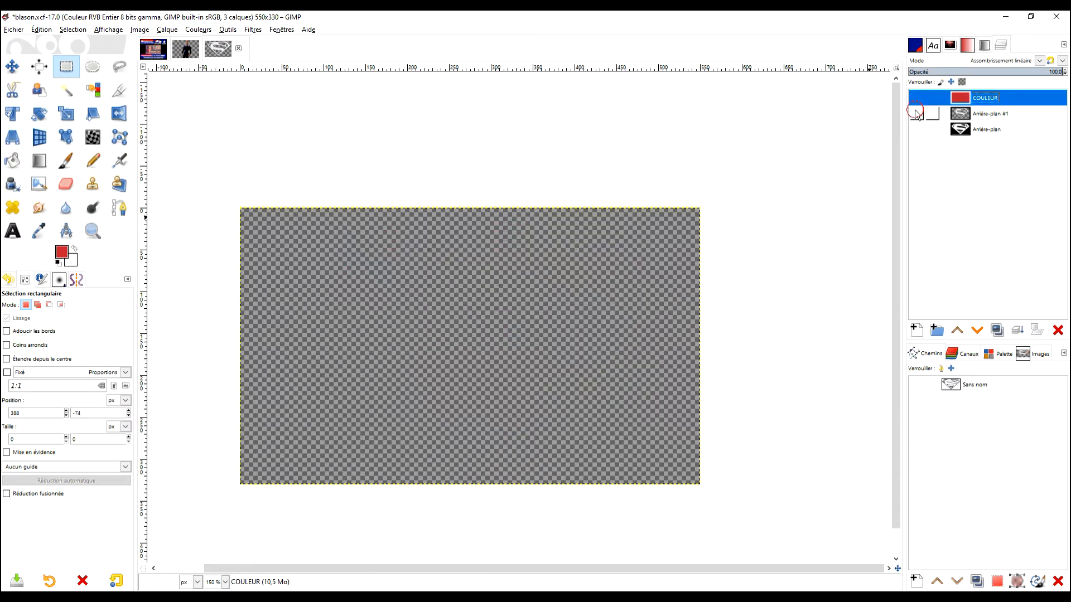
pyautogui.click(917, 129)
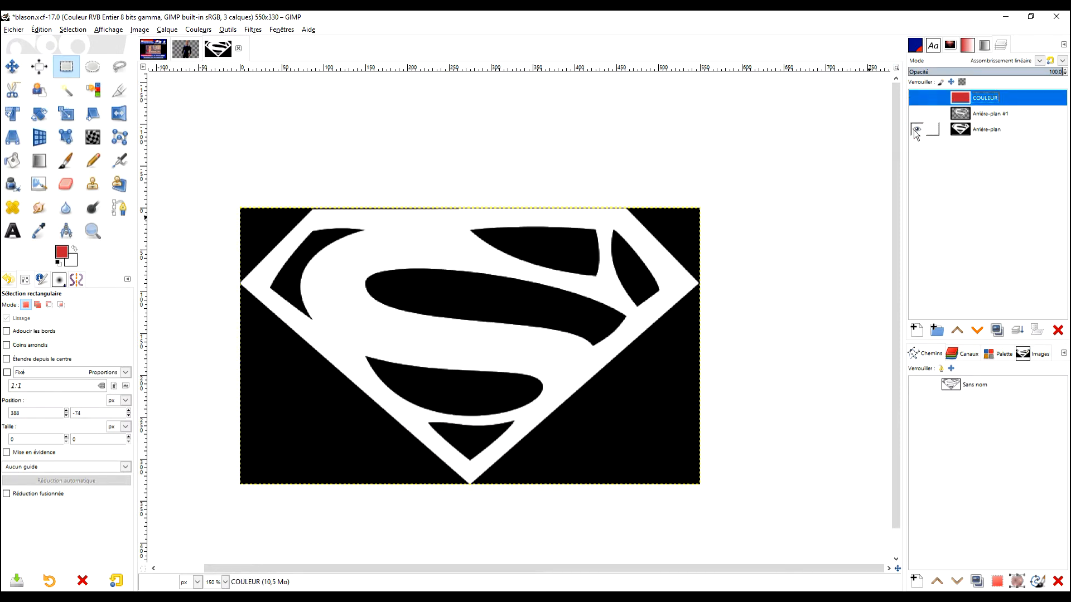
pyautogui.click(917, 129)
pyautogui.click(917, 113)
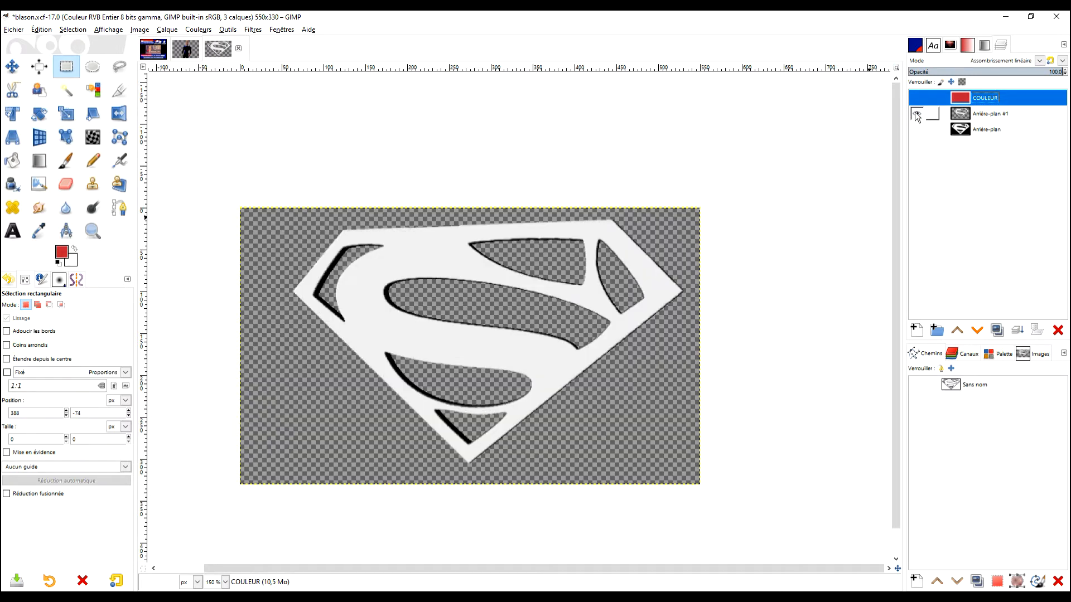
pyautogui.click(917, 98)
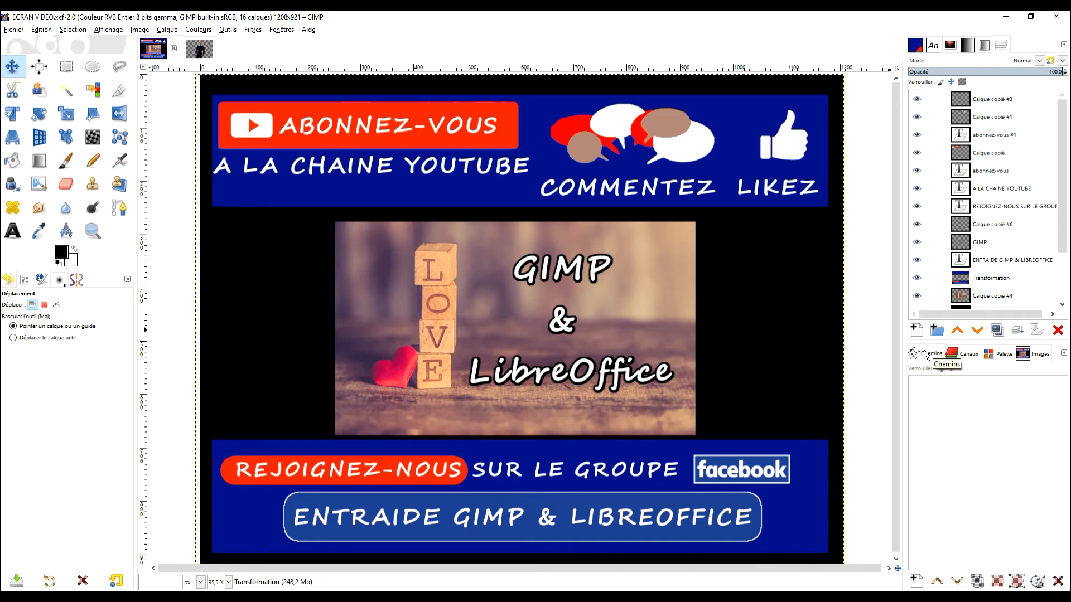
pyautogui.click(127, 280)
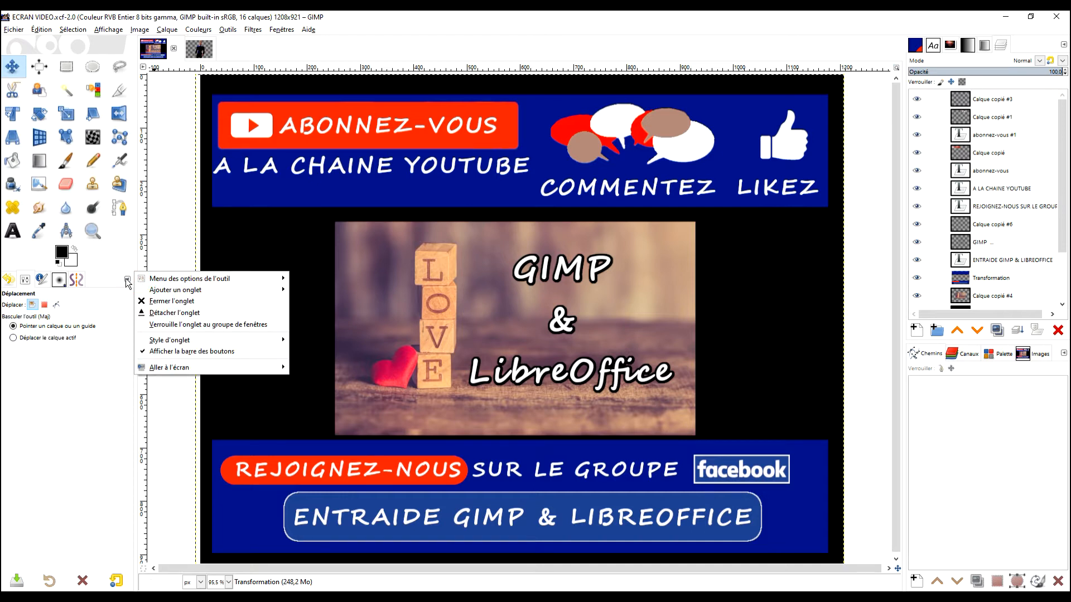
pyautogui.moveTo(182, 290)
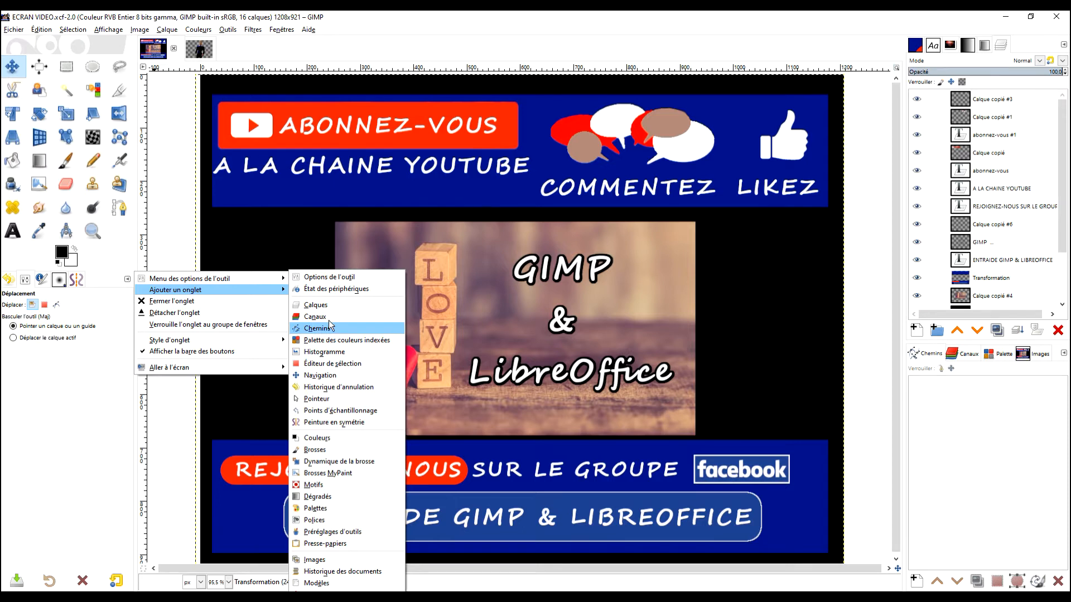
pyautogui.press('Escape')
pyautogui.click(253, 29)
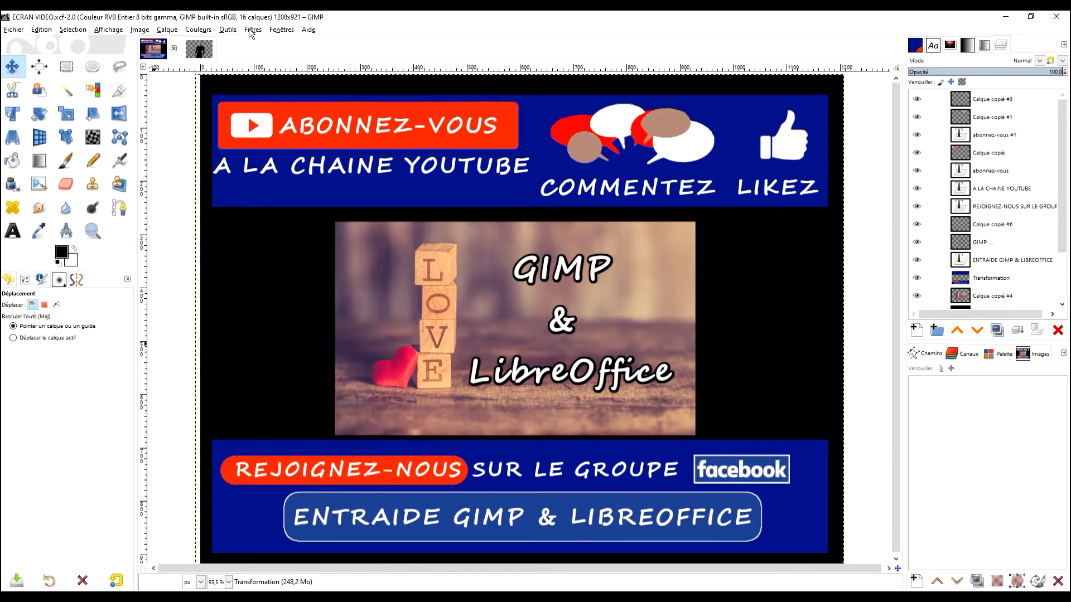
pyautogui.click(253, 30)
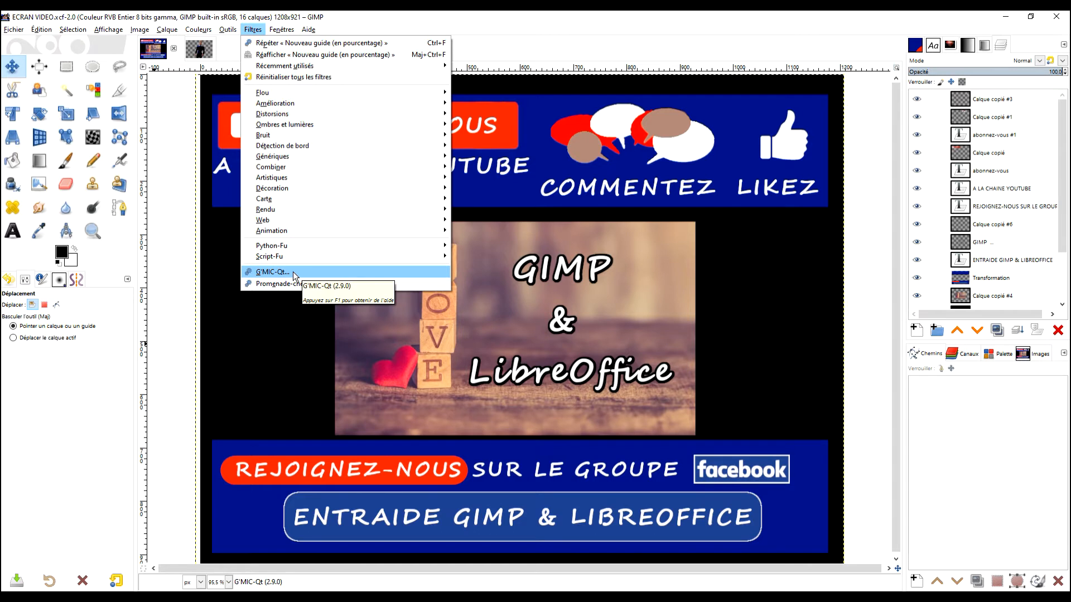
pyautogui.click(168, 163)
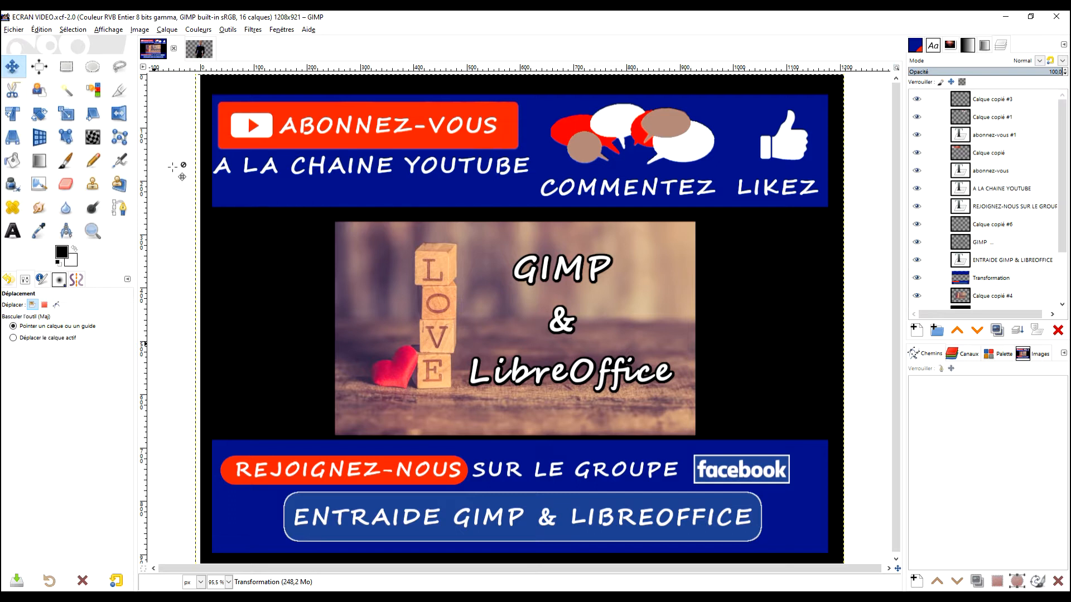
# Start a new image with a width of 500 px and a height of 300 px.
pyautogui.click(8, 31)
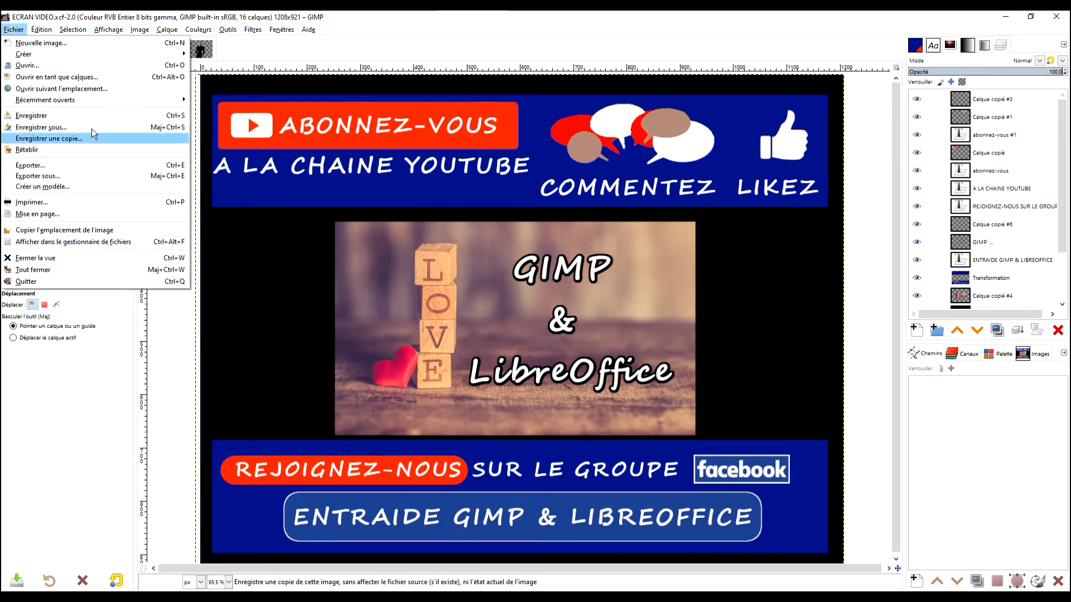
pyautogui.click(40, 43)
pyautogui.doubleClick(519, 230)
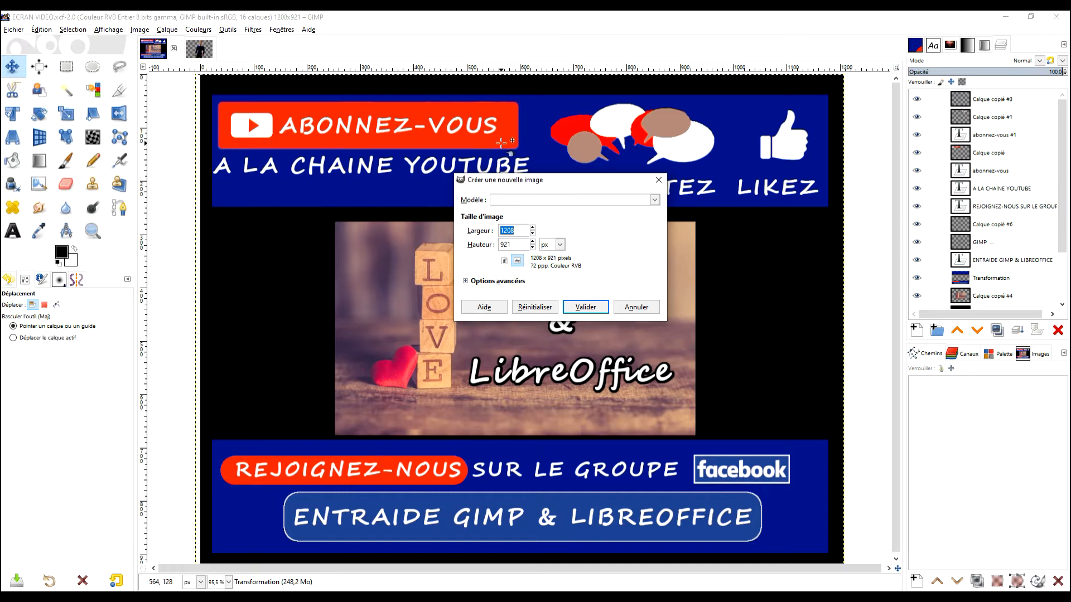
pyautogui.write('500')
pyautogui.press('Tab')
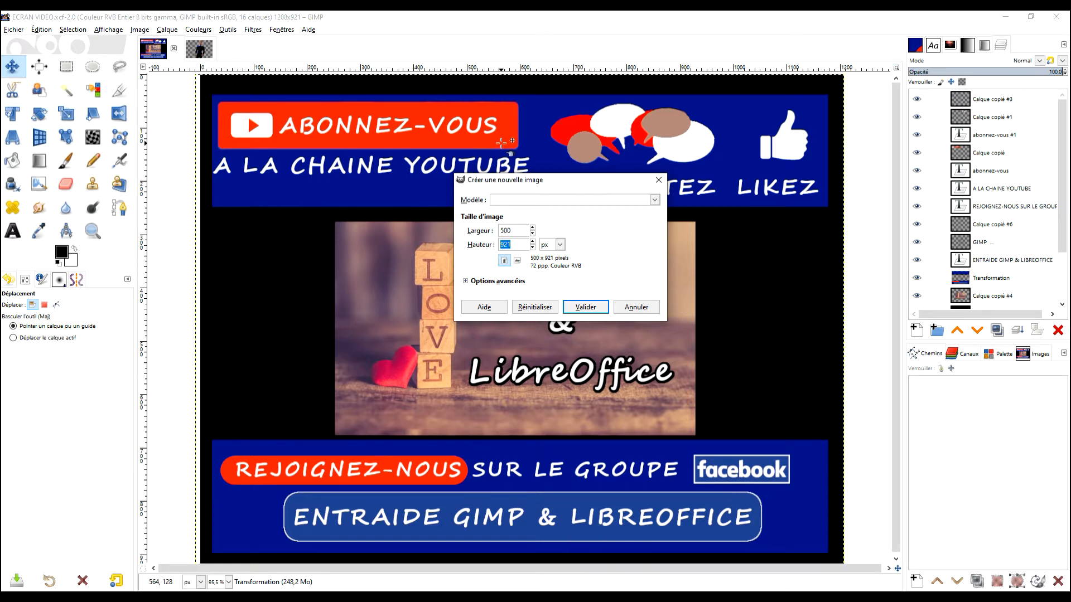
pyautogui.write('300')
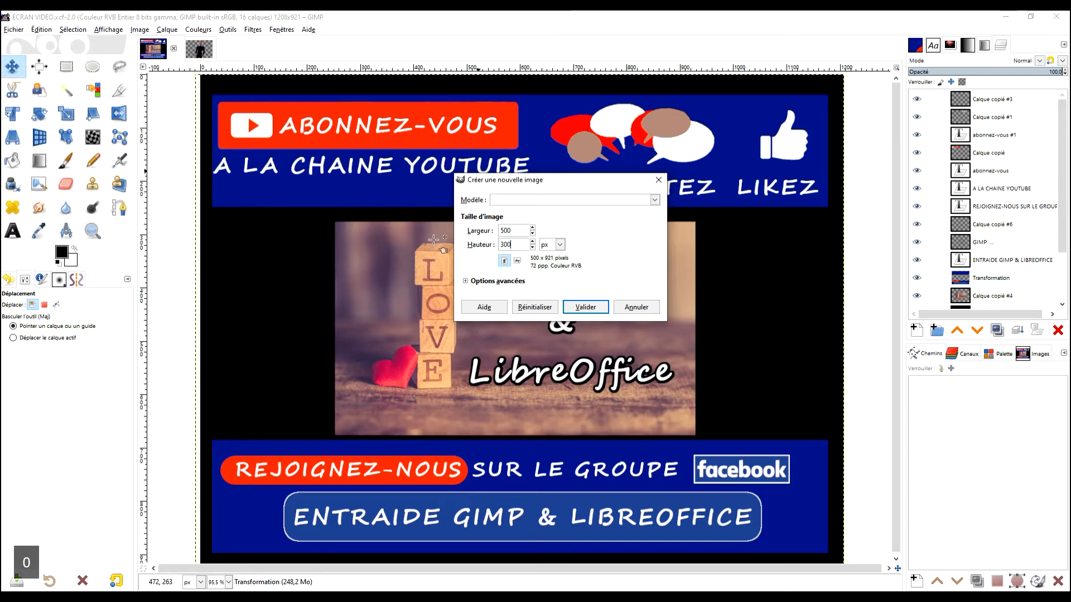
# Set the new image's X and Y resolution to 300 pixels/in with a white (Blanc) fill, and create it.
pyautogui.click(495, 281)
pyautogui.moveTo(558, 297); pyautogui.dragTo(462, 301)
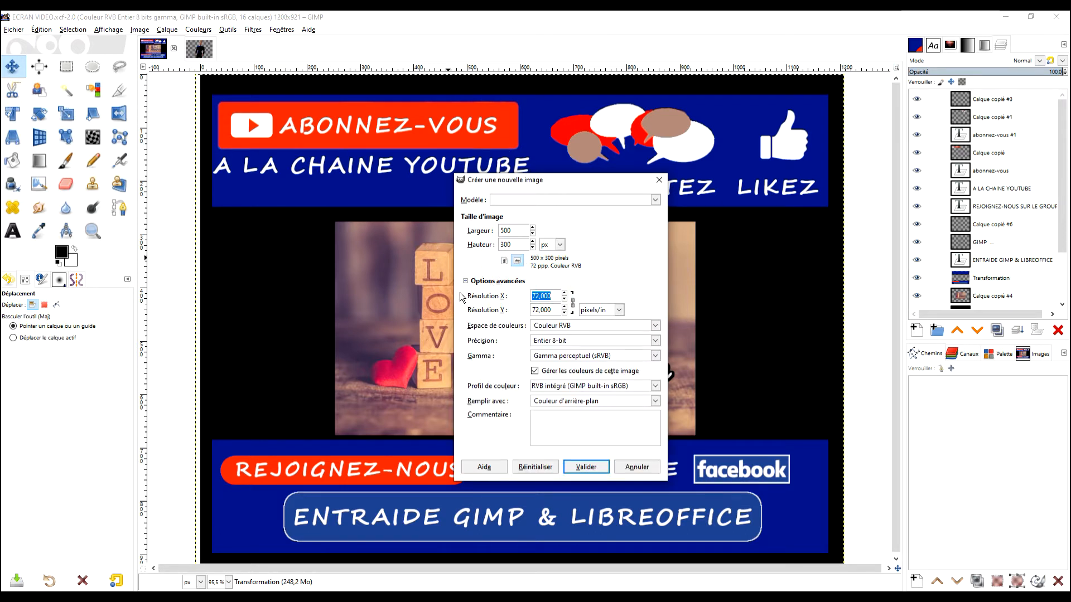
pyautogui.write('300')
pyautogui.press('Tab')
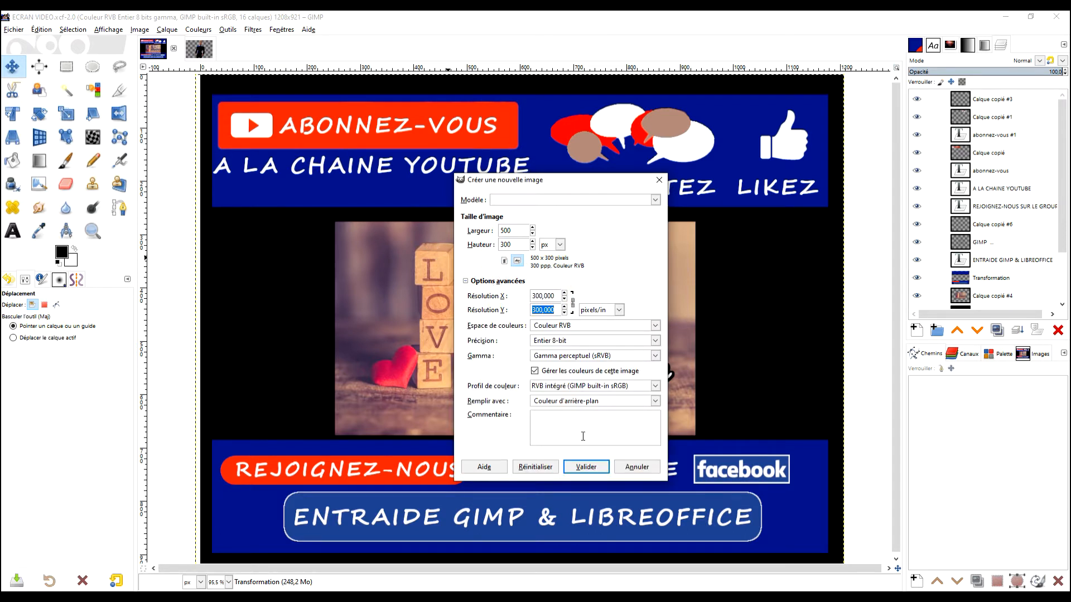
pyautogui.click(586, 401)
pyautogui.click(572, 441)
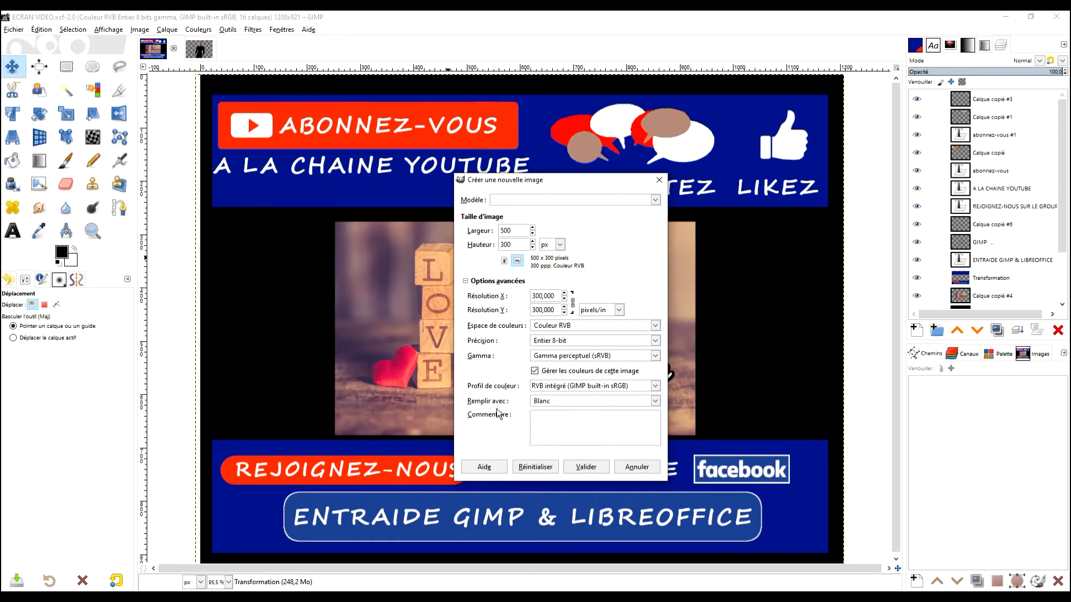
pyautogui.click(586, 467)
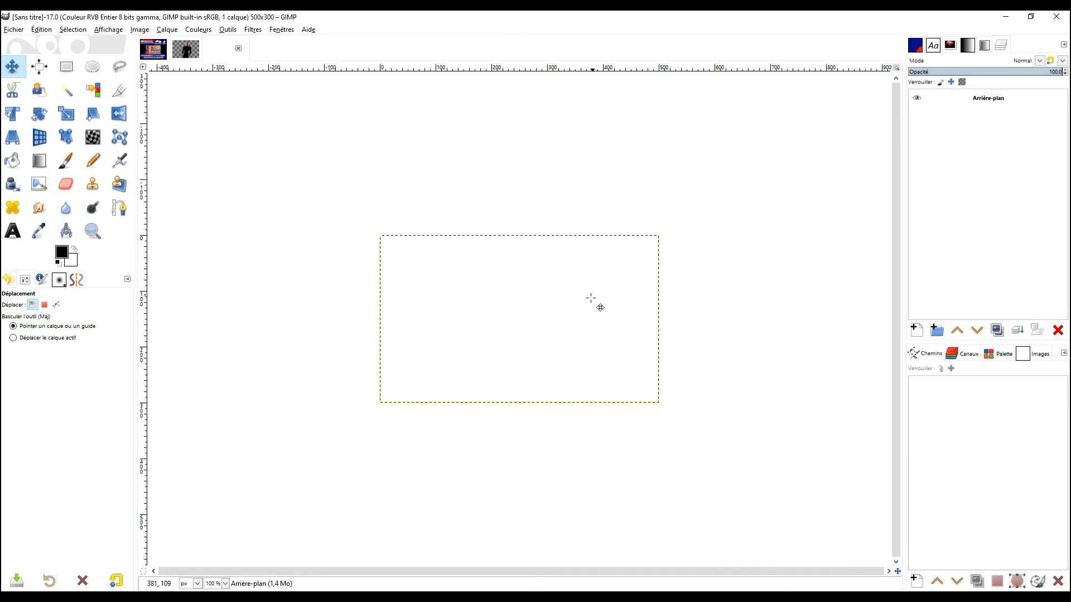
# Add a vertical guide at 50% of the image width.
pyautogui.scroll(2, 480, 267)
pyautogui.moveTo(574, 337); pyautogui.dragTo(507, 277)
pyautogui.scroll(-2, 533, 273)
pyautogui.scroll(2, 532, 274)
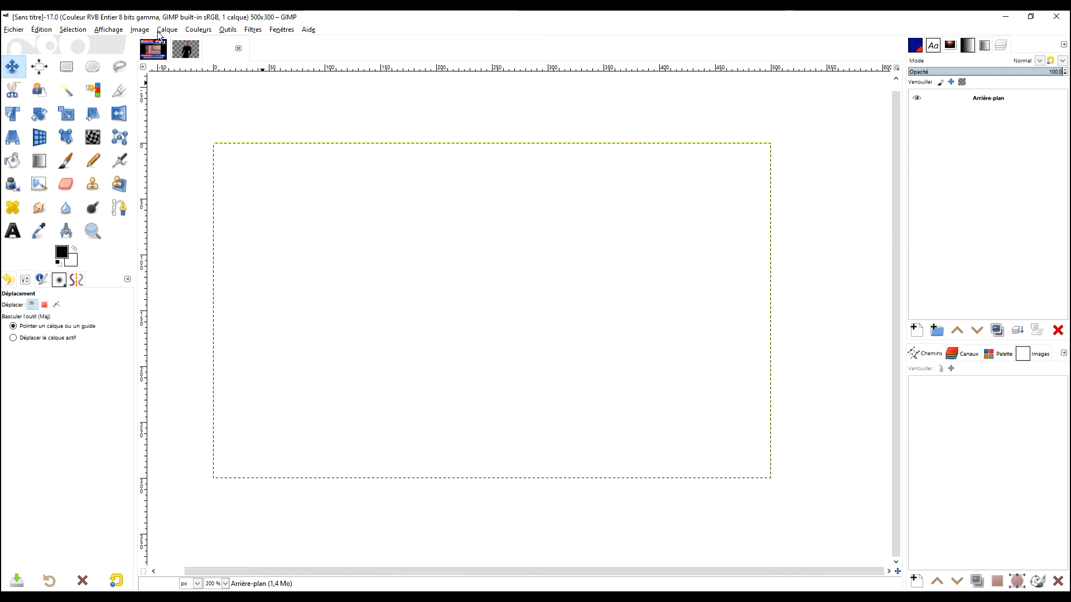
pyautogui.click(140, 30)
pyautogui.moveTo(190, 255)
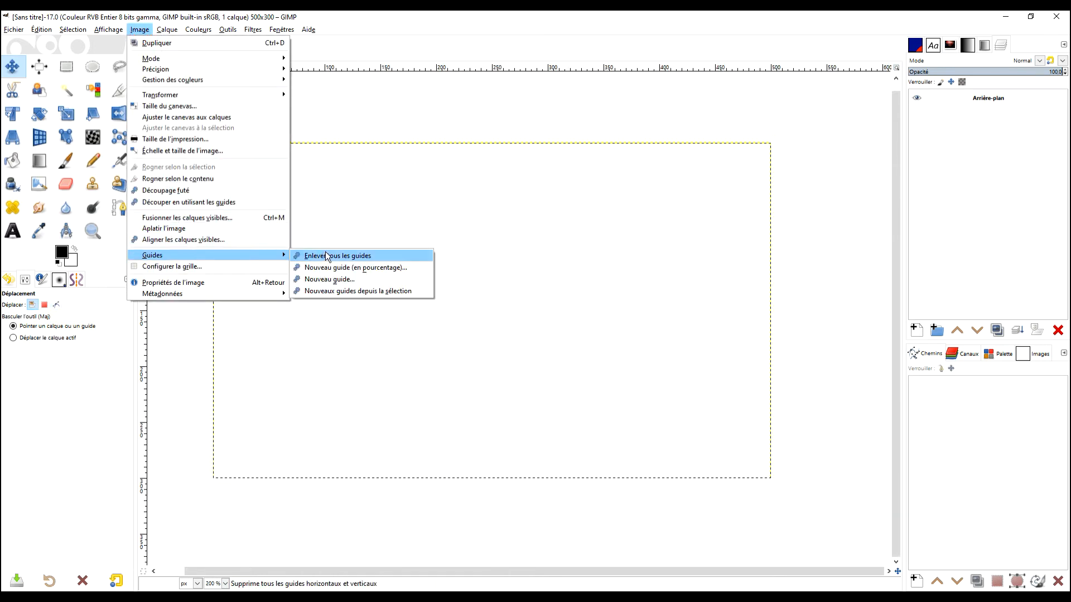
pyautogui.click(335, 267)
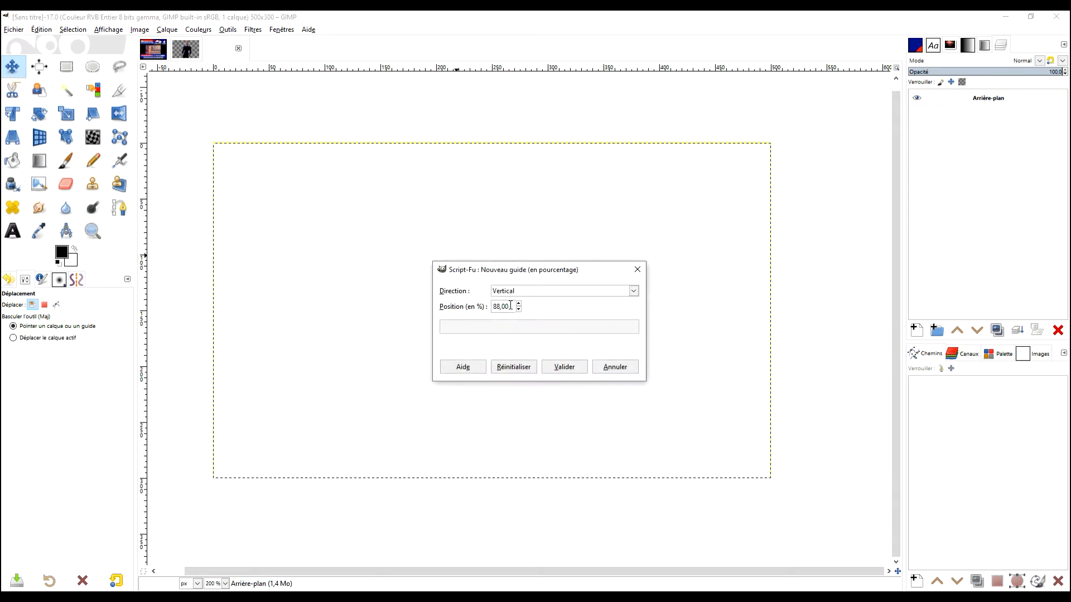
pyautogui.write('50')
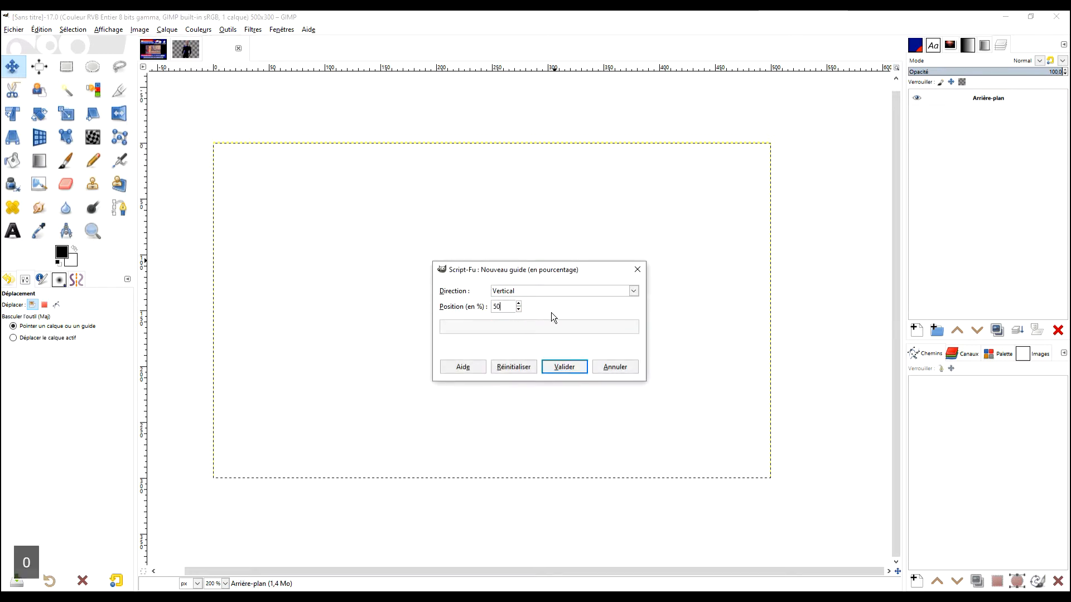
pyautogui.click(562, 367)
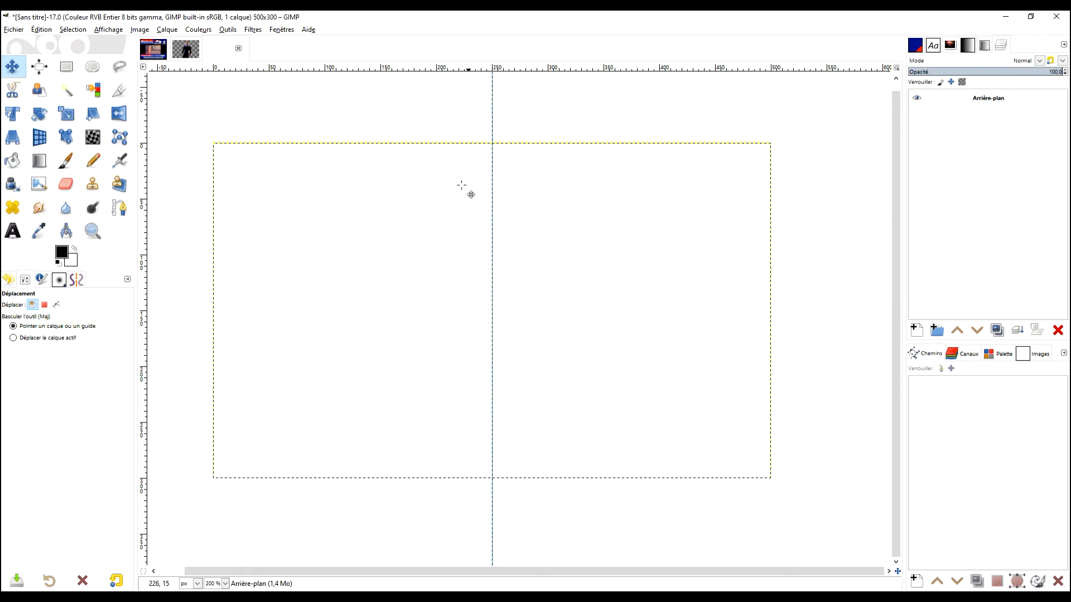
# Add a vertical guide at 25% of the image width.
pyautogui.click(139, 29)
pyautogui.moveTo(209, 256)
pyautogui.click(347, 264)
pyautogui.tripleClick(501, 311)
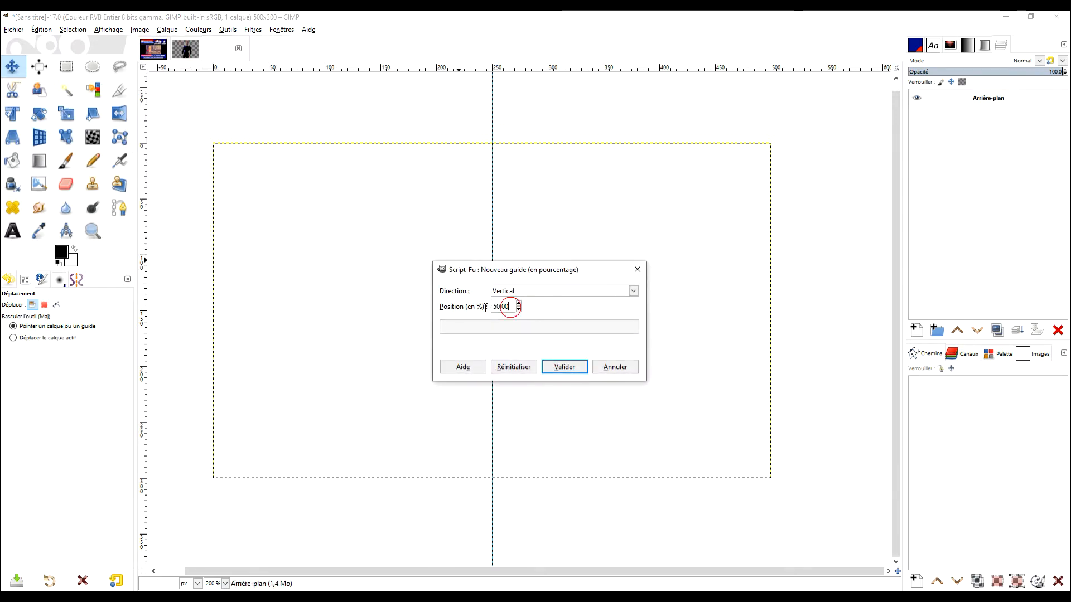
pyautogui.write('25')
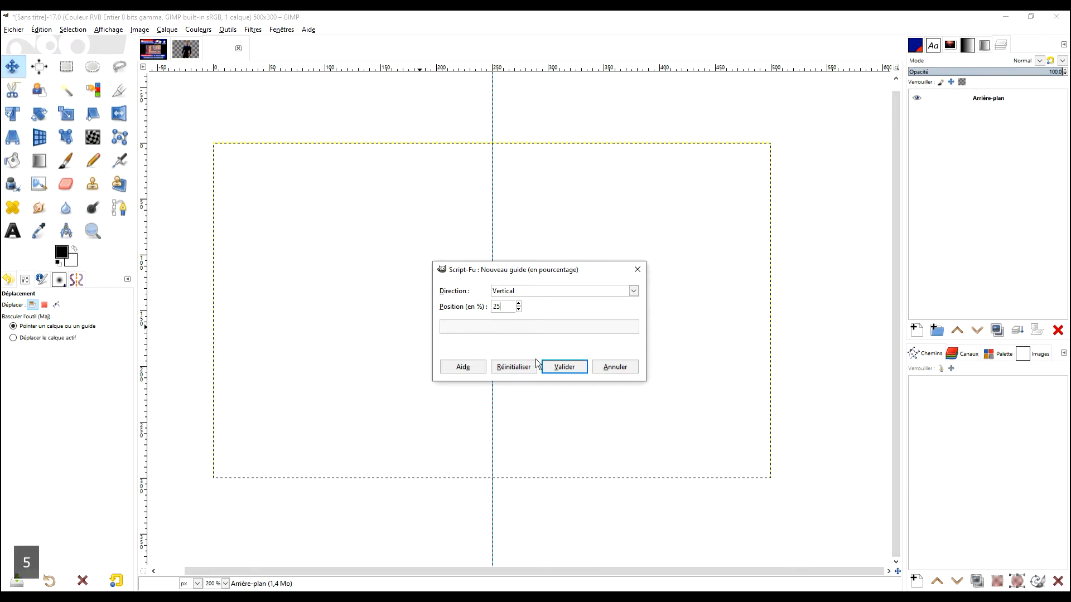
pyautogui.click(557, 367)
# Add a vertical guide at 75% of the image width.
pyautogui.click(167, 30)
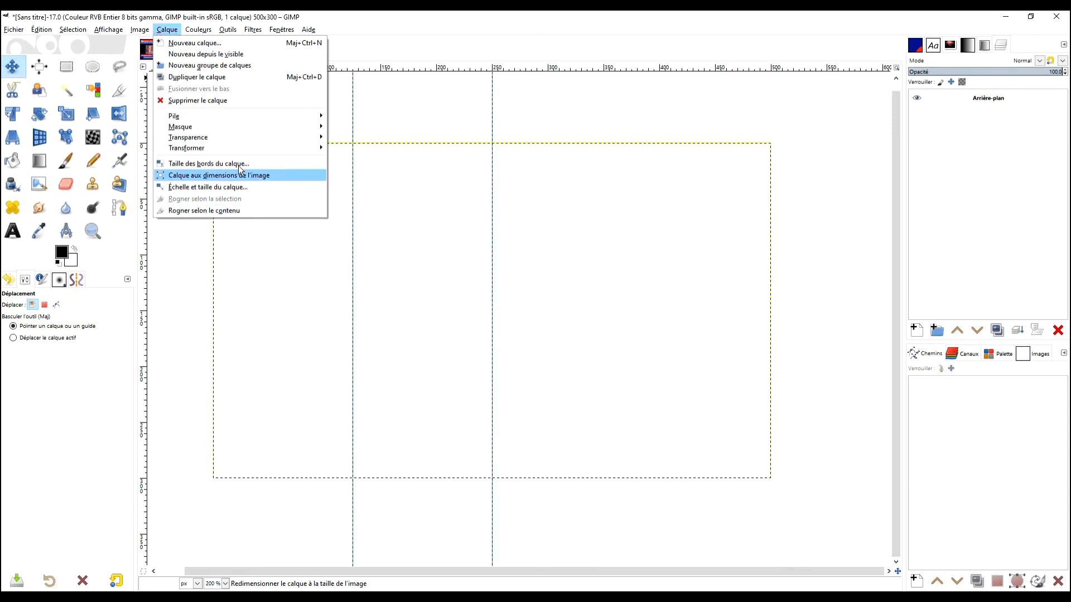
pyautogui.moveTo(135, 28)
pyautogui.moveTo(209, 256)
pyautogui.click(349, 266)
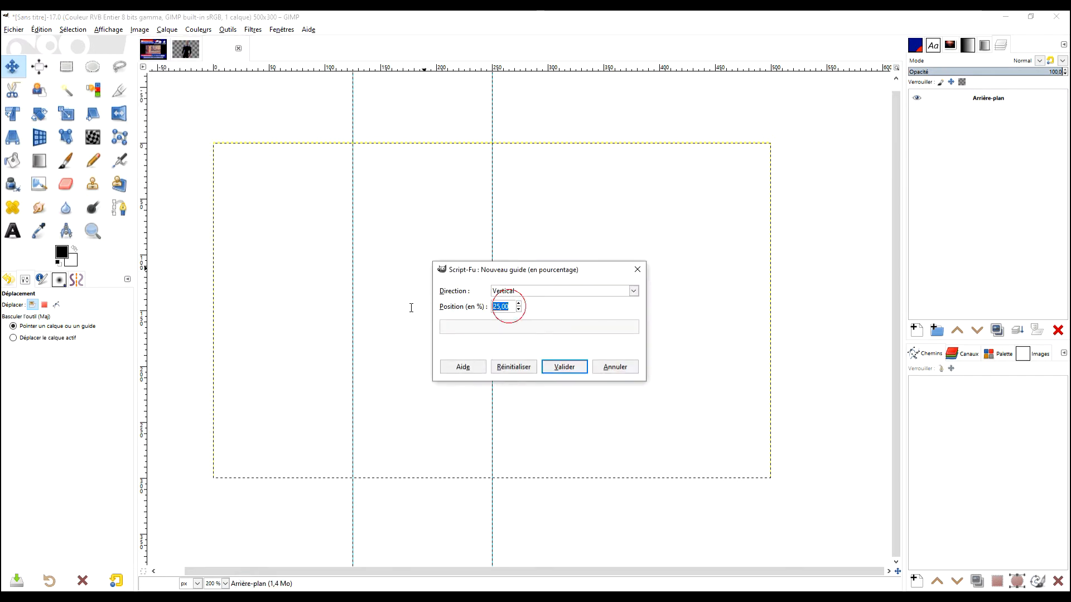
pyautogui.write('75')
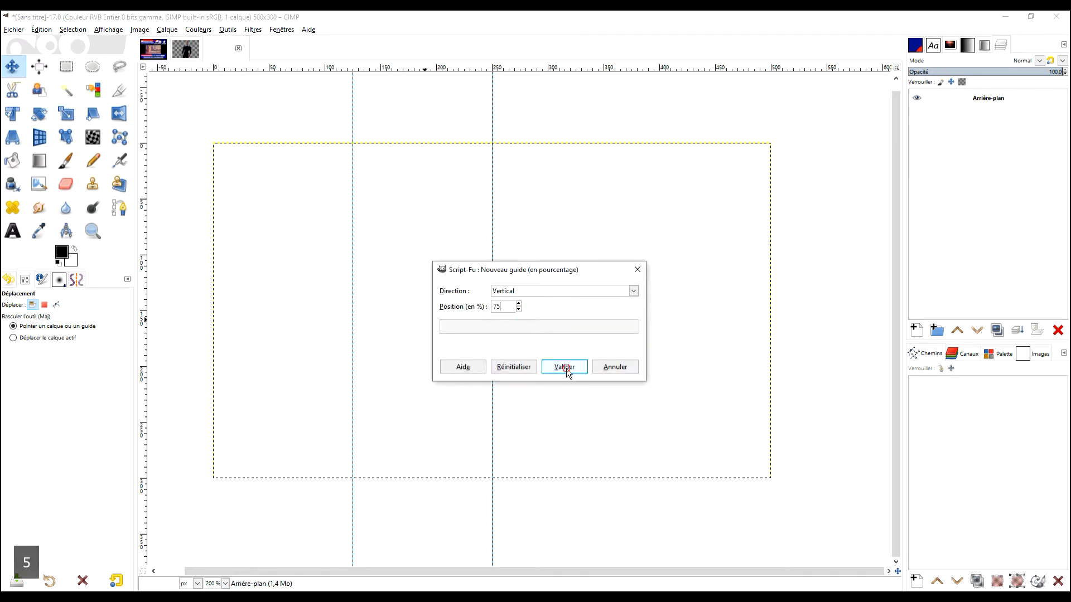
pyautogui.click(564, 367)
# Add a horizontal guide at 75% of the image height.
pyautogui.click(139, 30)
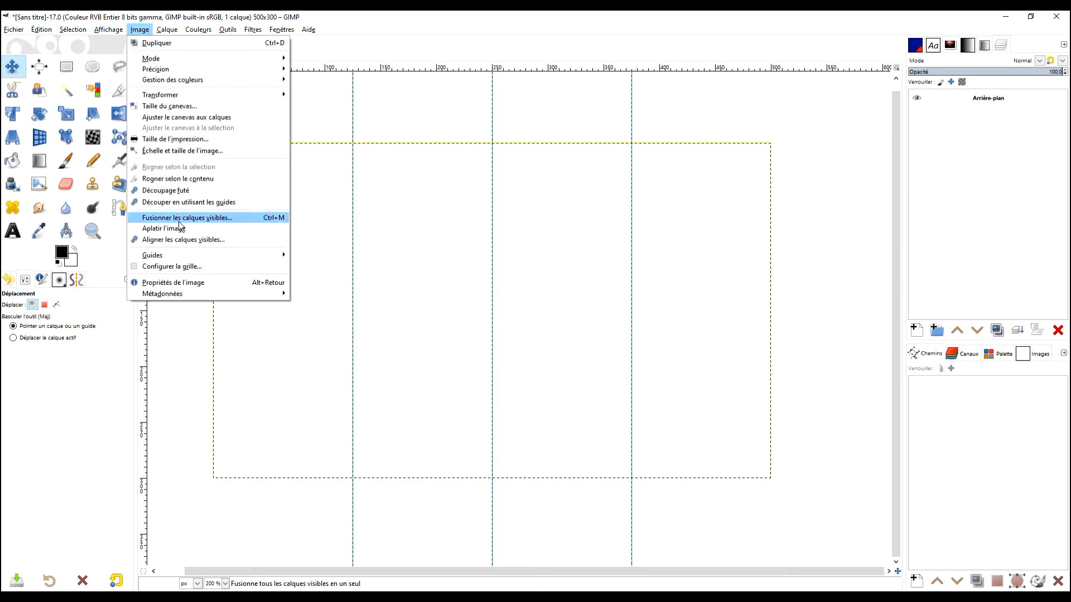
pyautogui.moveTo(274, 256)
pyautogui.click(352, 269)
pyautogui.click(574, 291)
pyautogui.click(557, 304)
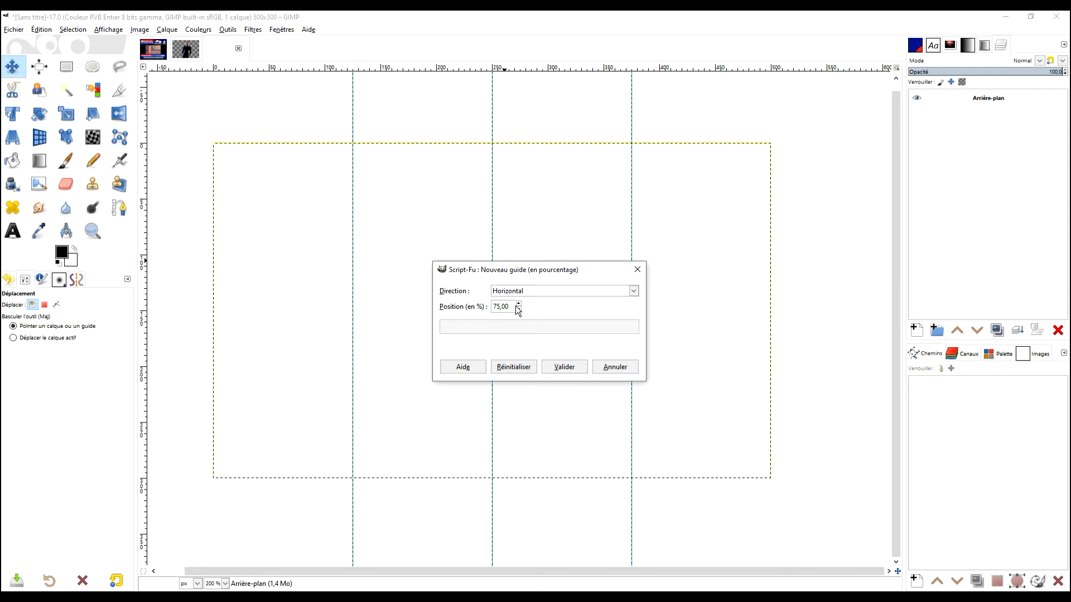
pyautogui.click(566, 367)
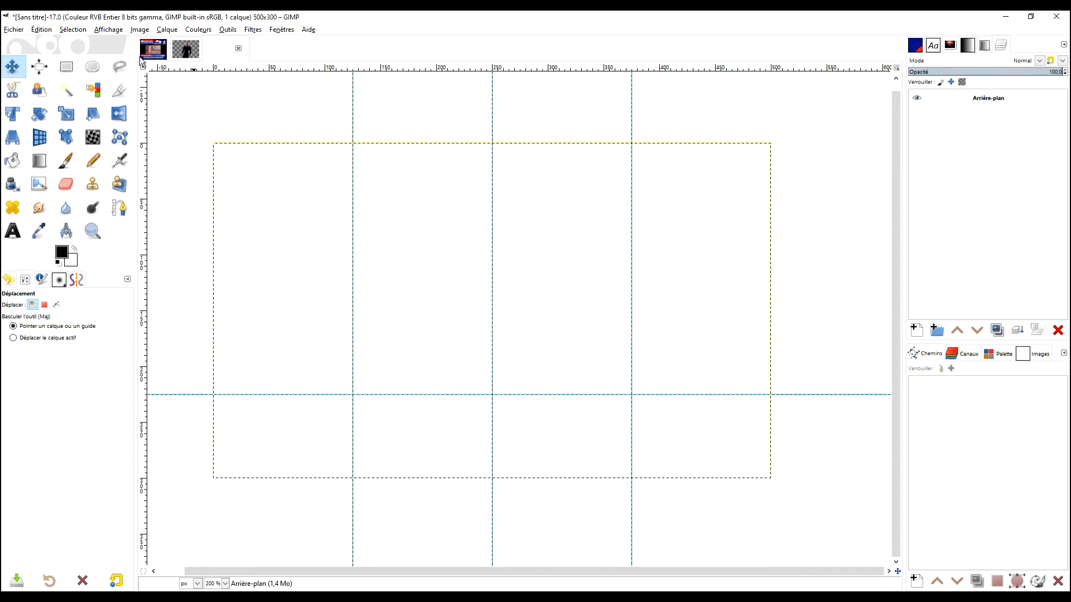
# Add a horizontal guide at 50% of the image height.
pyautogui.click(119, 29)
pyautogui.moveTo(140, 29)
pyautogui.moveTo(191, 255)
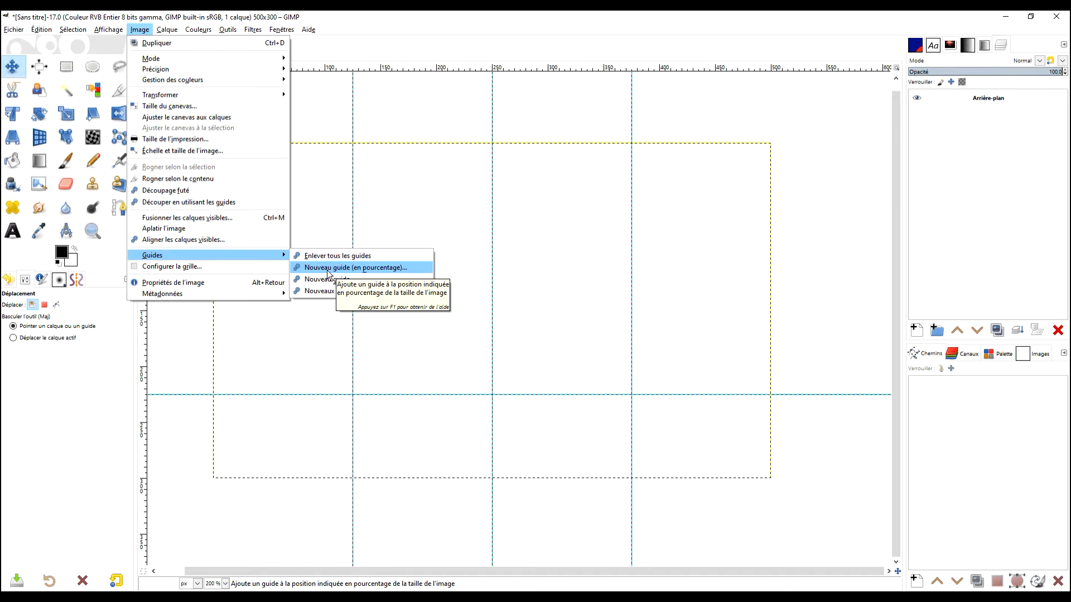
pyautogui.click(328, 271)
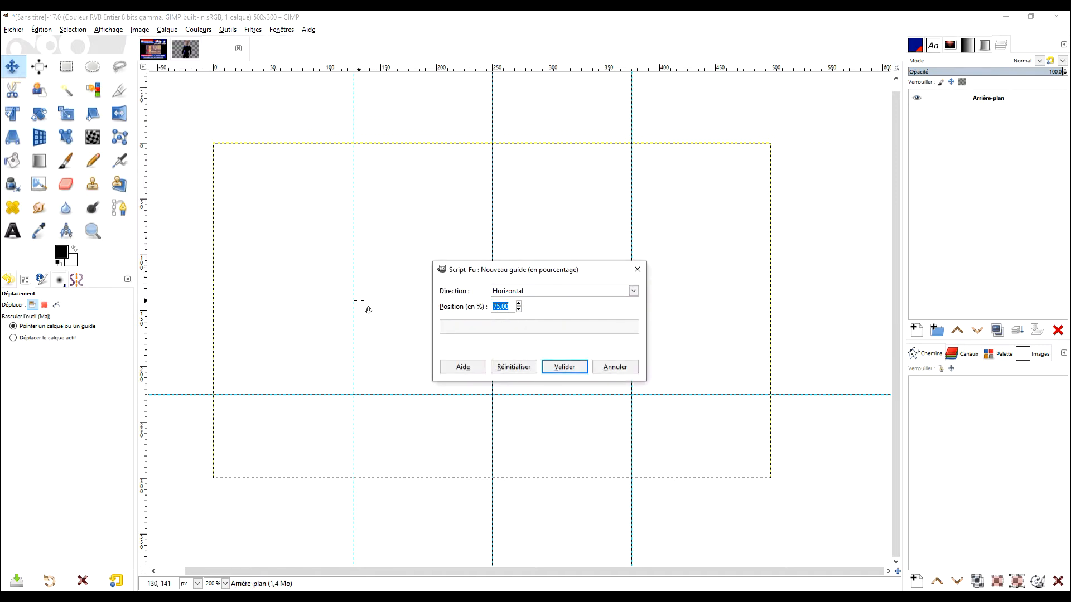
pyautogui.write('50')
pyautogui.click(564, 367)
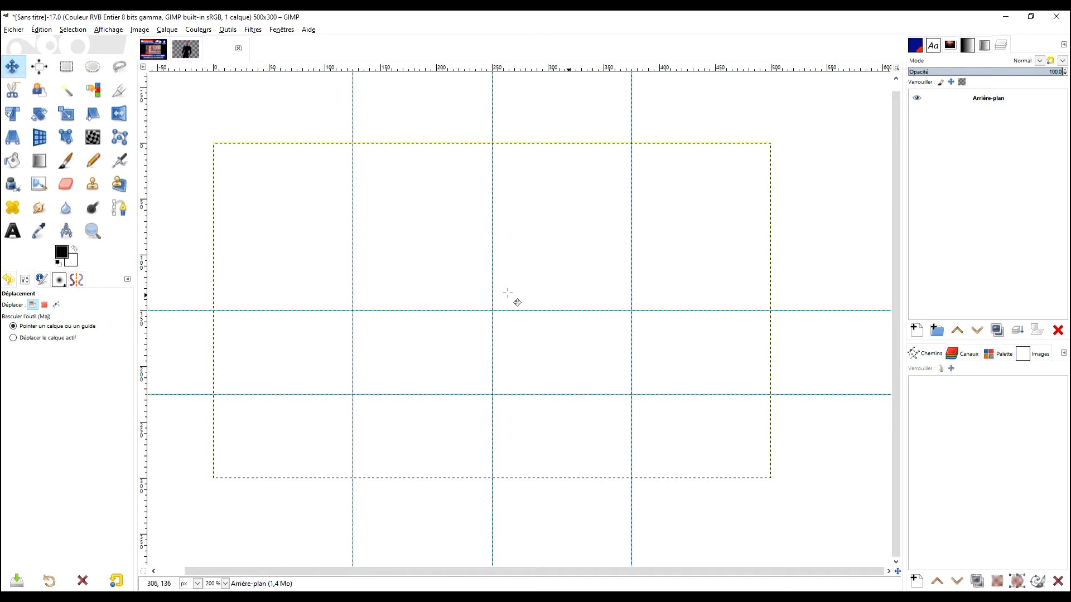
# Add a horizontal guide at 25% of the image height.
pyautogui.click(140, 29)
pyautogui.moveTo(202, 259)
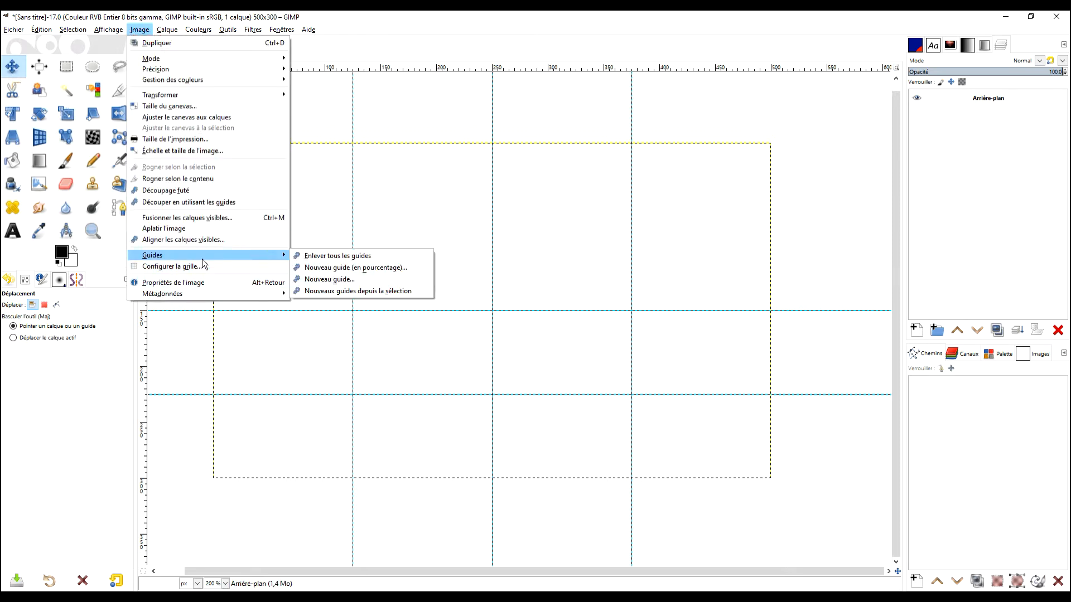
pyautogui.click(357, 268)
pyautogui.tripleClick(510, 308)
pyautogui.write('25')
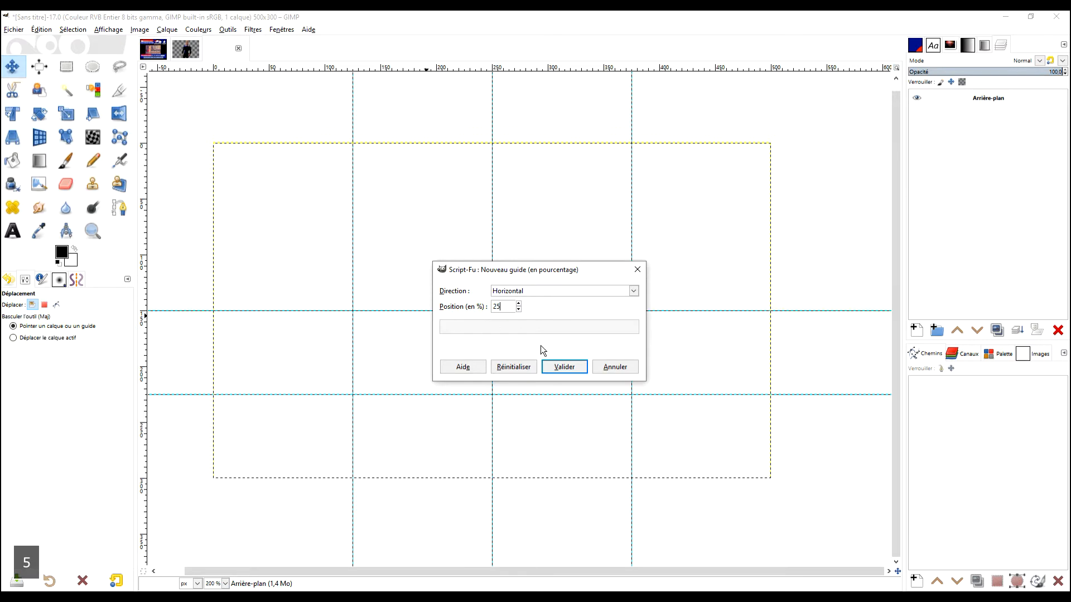
pyautogui.click(557, 367)
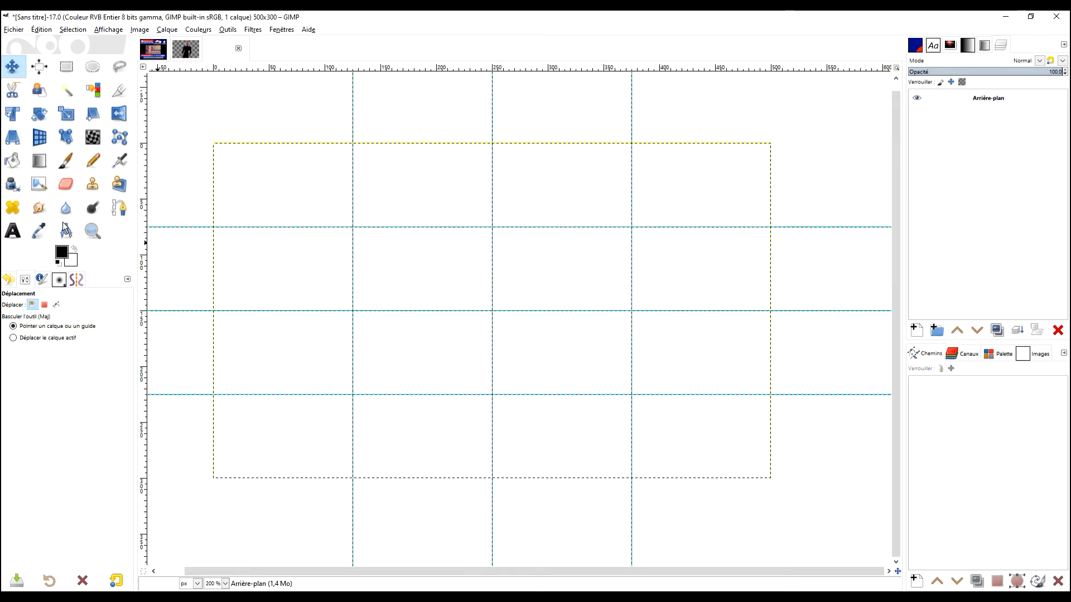
# Activate the Paths tool and check whether snapping to guides is enabled.
pyautogui.click(119, 210)
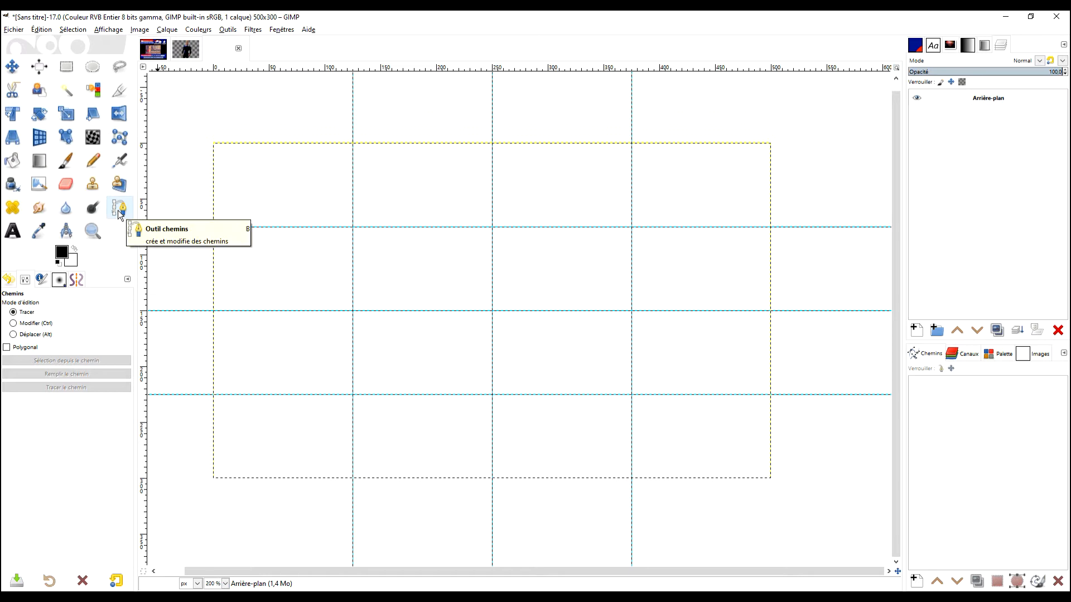
pyautogui.click(45, 31)
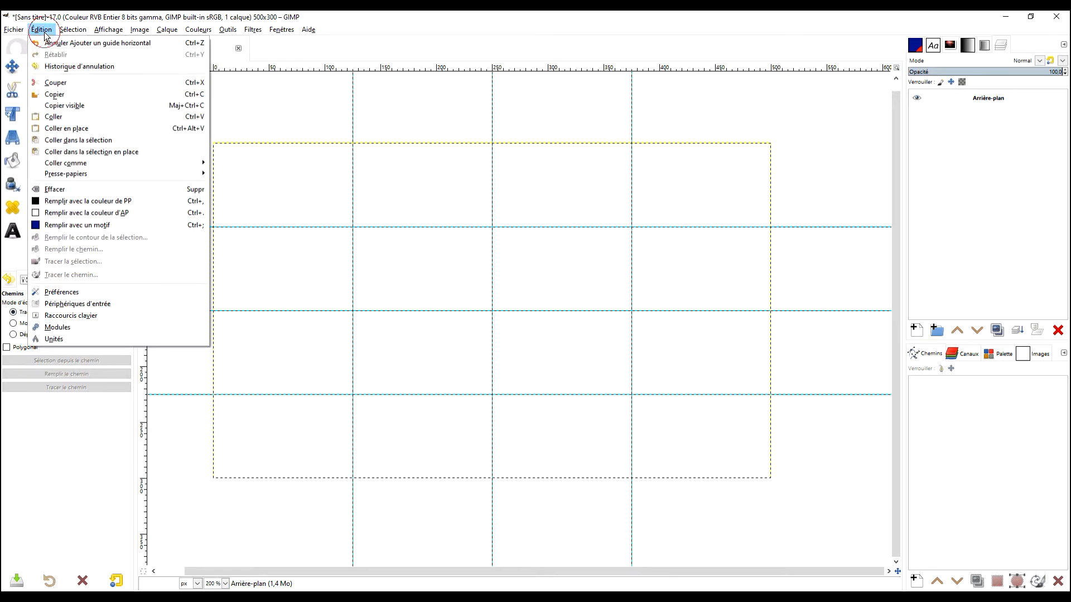
pyautogui.moveTo(108, 29)
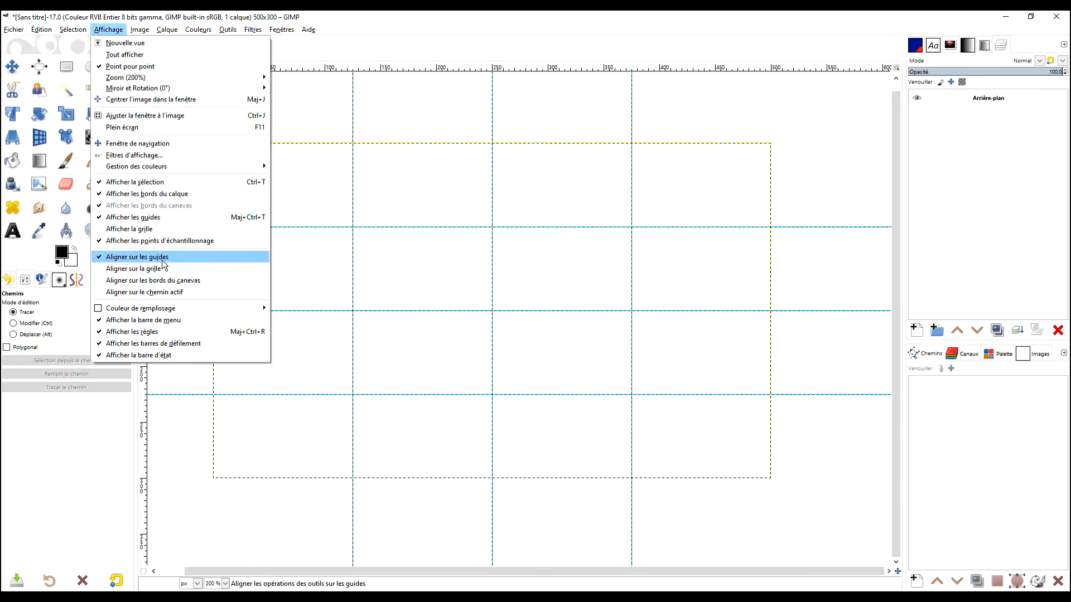
pyautogui.click(371, 100)
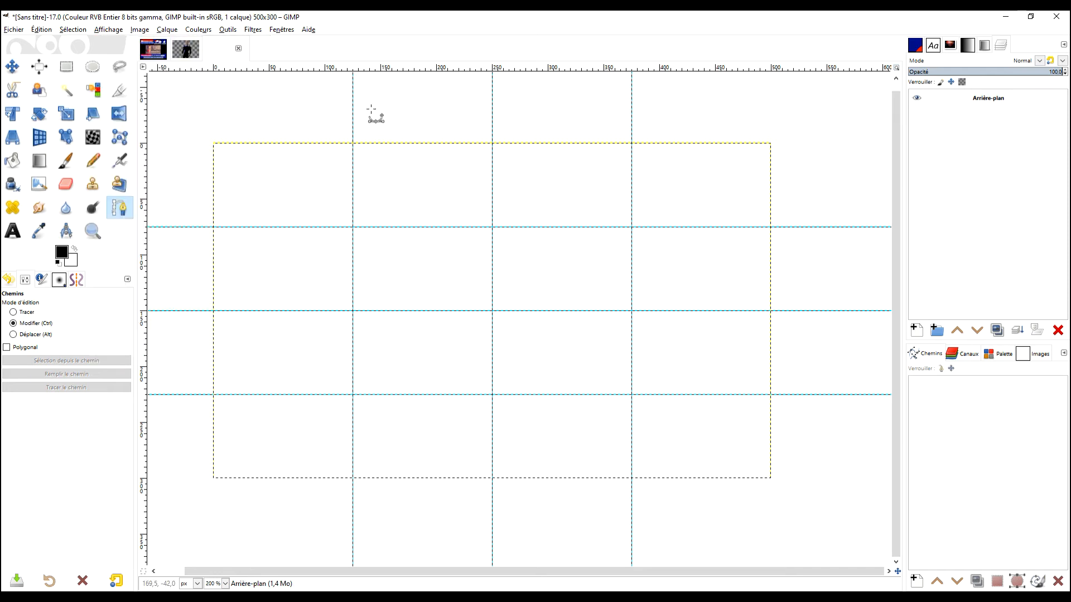
# Try to place a vertical guide freehand at about 66 px from the image's left edge, and undo it.
pyautogui.scroll(1, 301, 132)
pyautogui.scroll(2, 381, 152)
pyautogui.hscroll(-2, 381, 152)
pyautogui.hscroll(1, 381, 151)
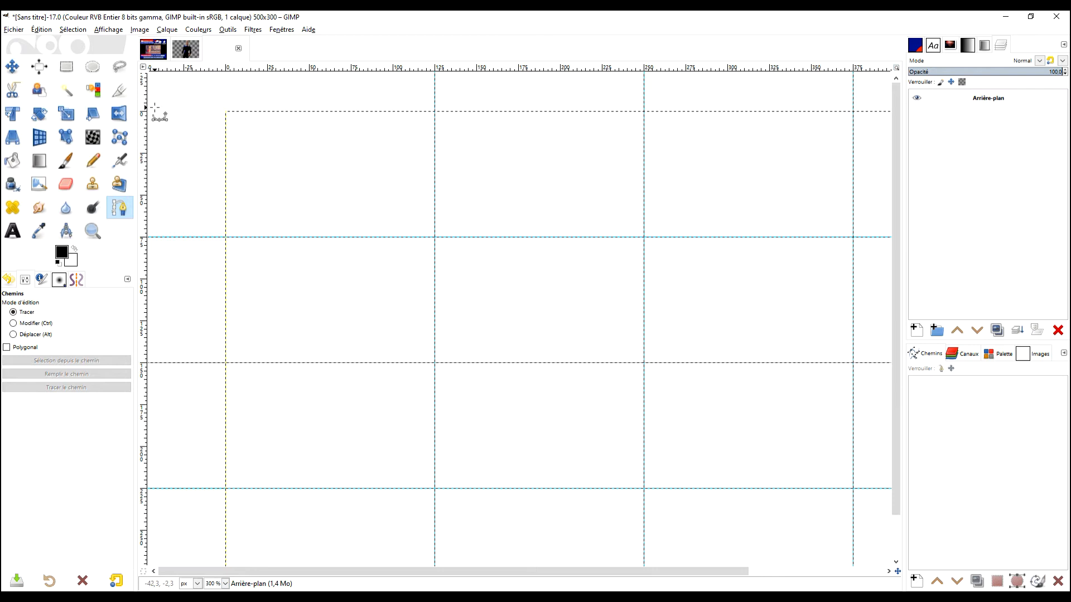
pyautogui.moveTo(146, 115); pyautogui.dragTo(337, 115)
pyautogui.press('ctrl')
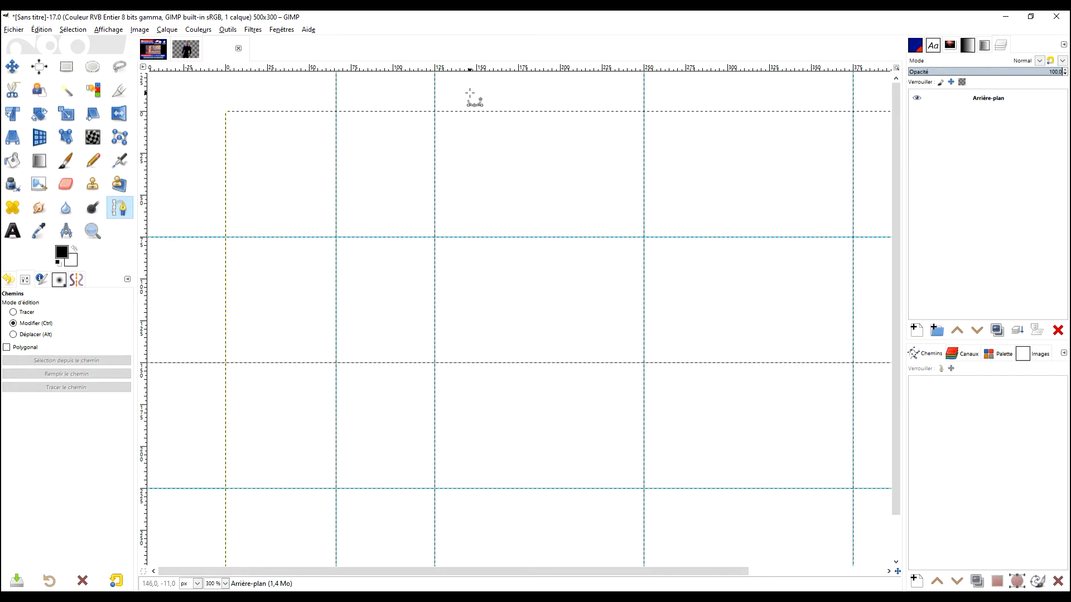
pyautogui.hotkey('ctrl', 'z')
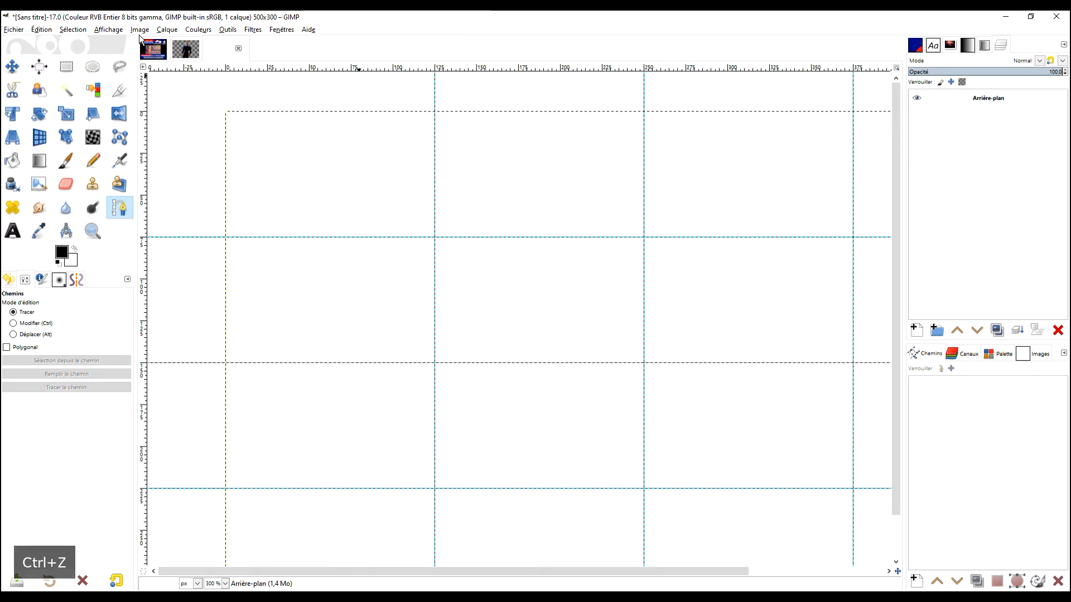
# Add a vertical guide at 12.50% of the image width.
pyautogui.click(132, 31)
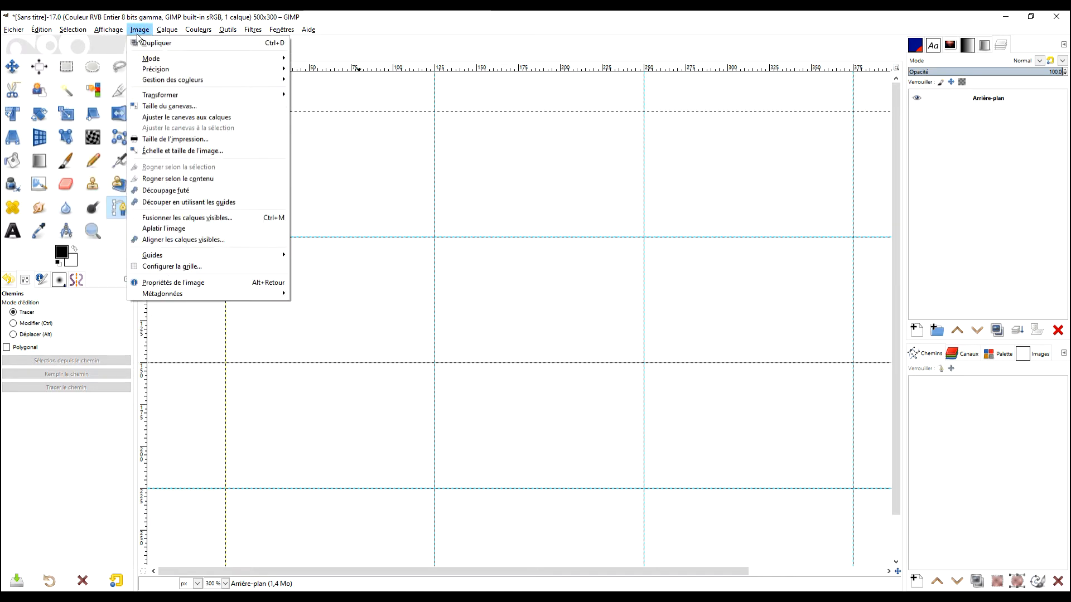
pyautogui.moveTo(221, 261)
pyautogui.click(335, 266)
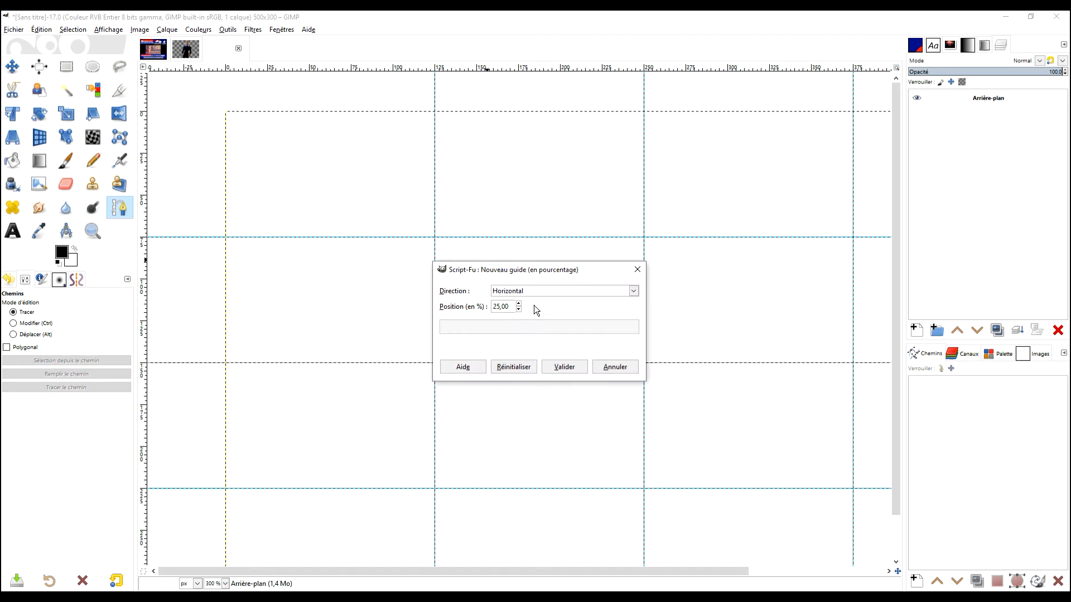
pyautogui.doubleClick(509, 305)
pyautogui.click(517, 291)
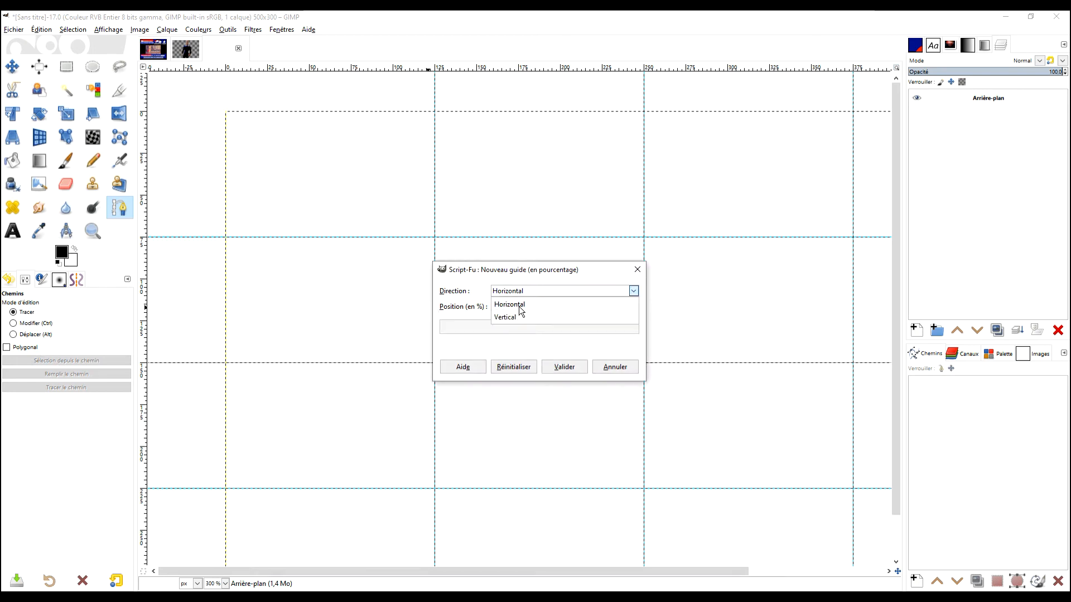
pyautogui.click(514, 318)
pyautogui.doubleClick(502, 305)
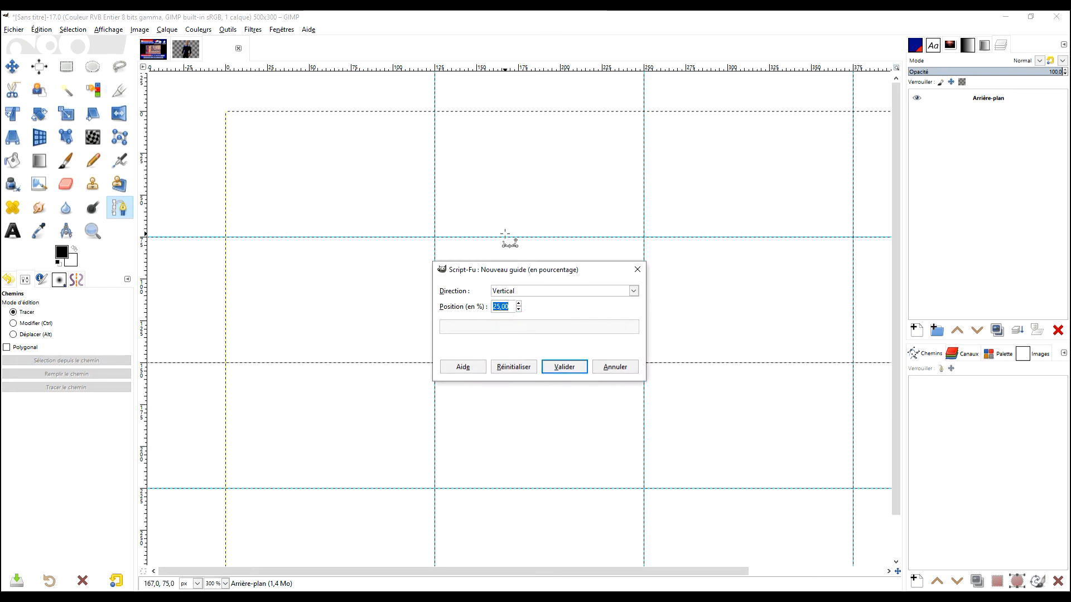
pyautogui.write('12')
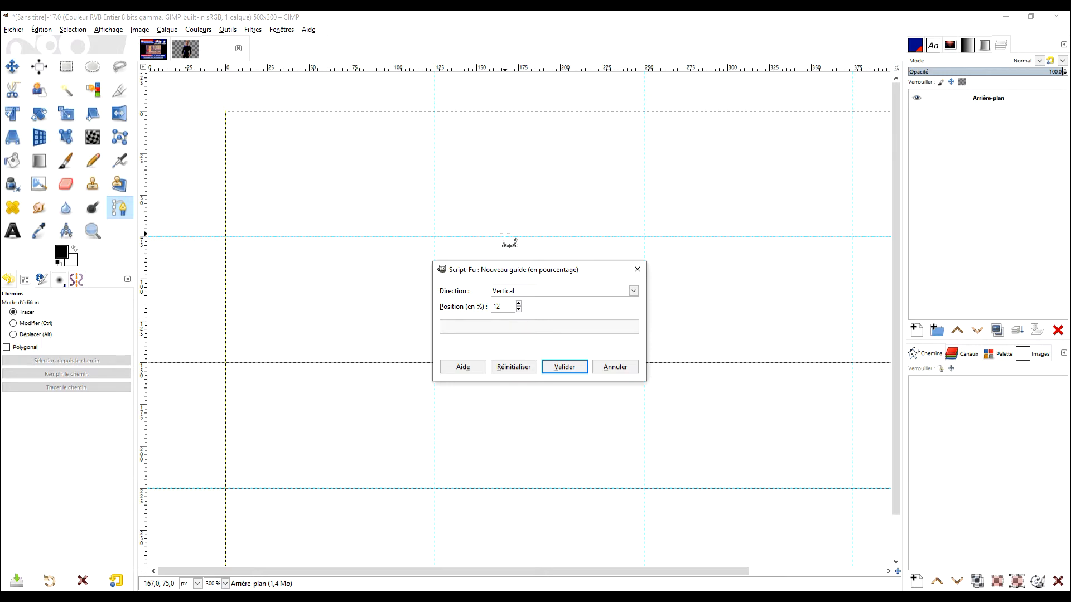
pyautogui.click(519, 304)
pyautogui.moveTo(514, 309); pyautogui.dragTo(491, 308)
pyautogui.press('BackSpace')
pyautogui.write('5')
pyautogui.press('Left')
pyautogui.press('Left')
pyautogui.hotkey('shift', 'Left')
pyautogui.write('2')
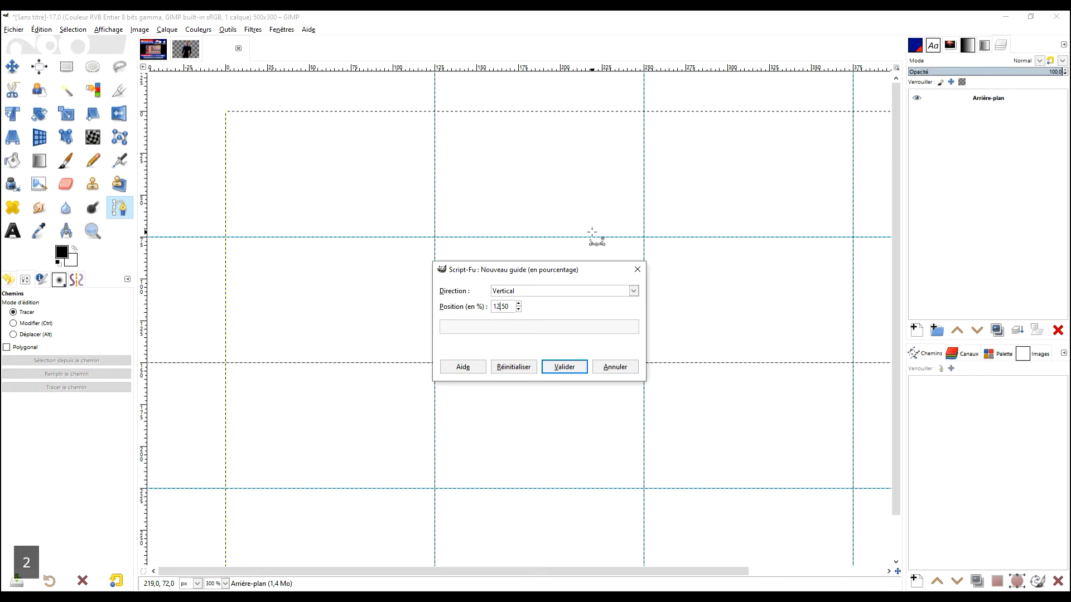
pyautogui.click(564, 367)
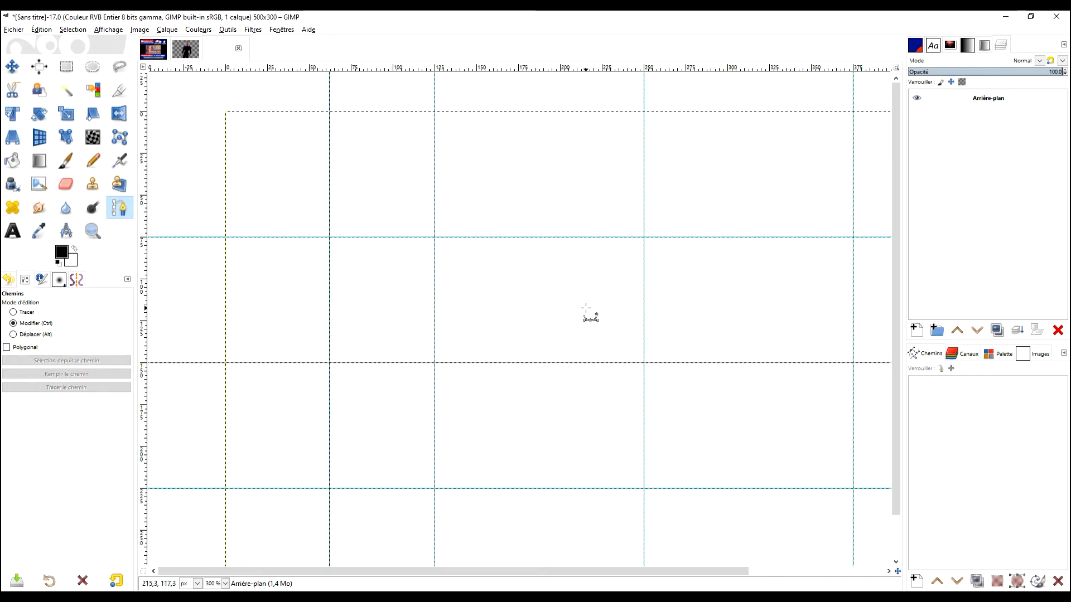
# Add a vertical guide at 87.50% of the image width.
pyautogui.click(140, 30)
pyautogui.moveTo(213, 253)
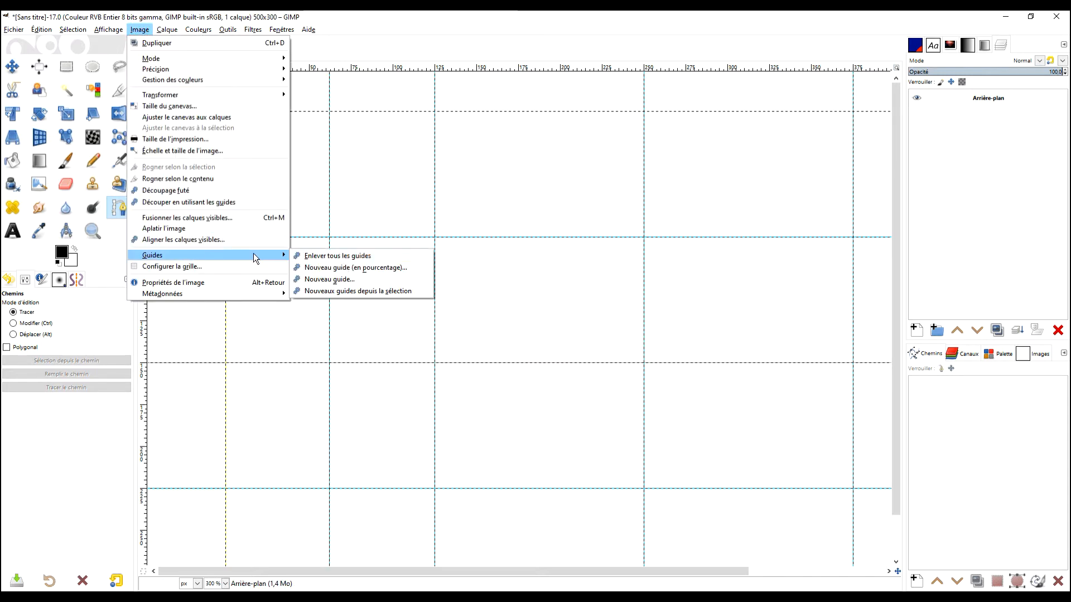
pyautogui.click(340, 266)
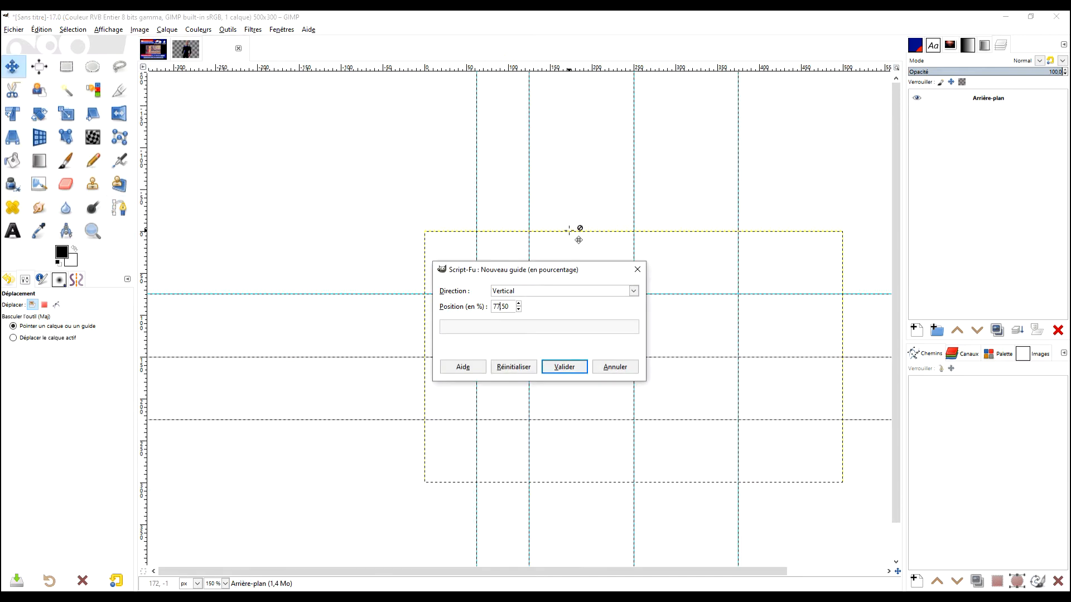
pyautogui.press('Left')
pyautogui.press('BackSpace')
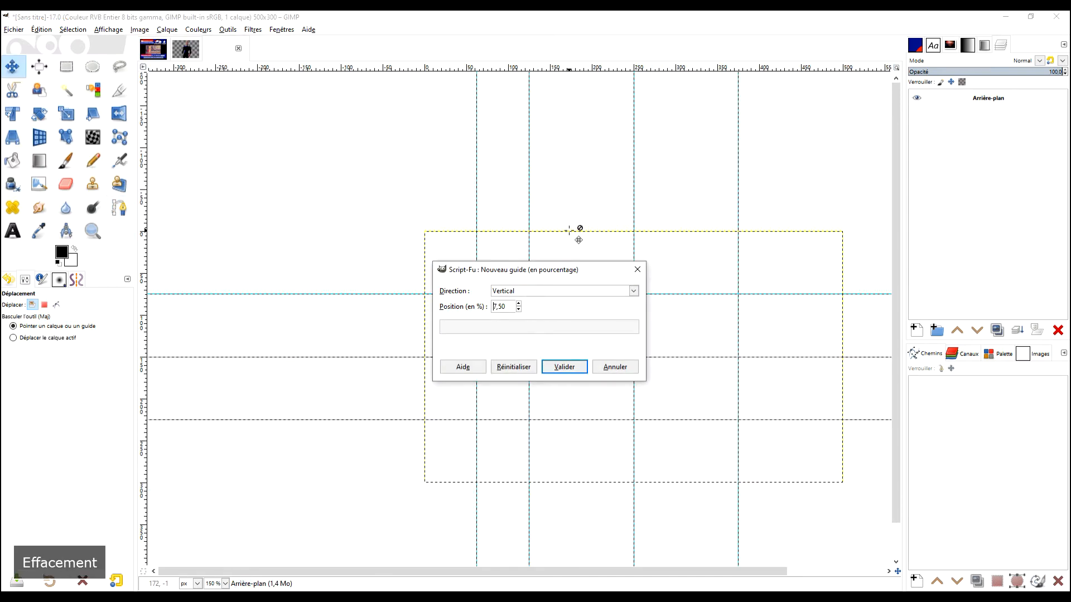
pyautogui.write('8')
pyautogui.click(565, 366)
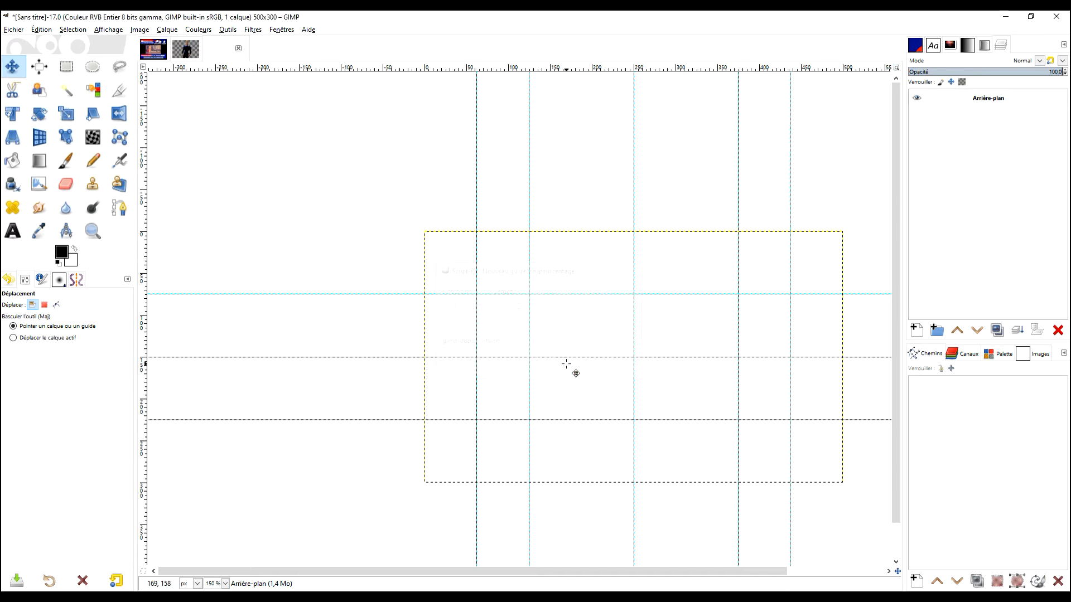
# Draw a closed five-point shield path through the outer guide intersections at the image's edges, with its tip at the bottom edge's midpoint.
pyautogui.moveTo(827, 279); pyautogui.dragTo(770, 217)
pyautogui.scroll(1, 769, 216)
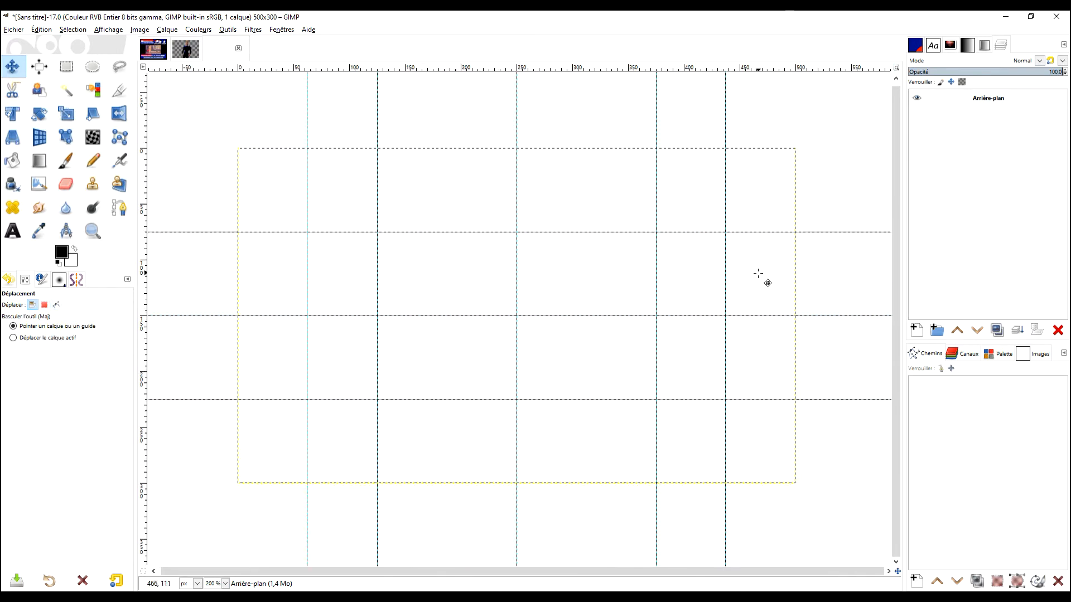
pyautogui.click(120, 210)
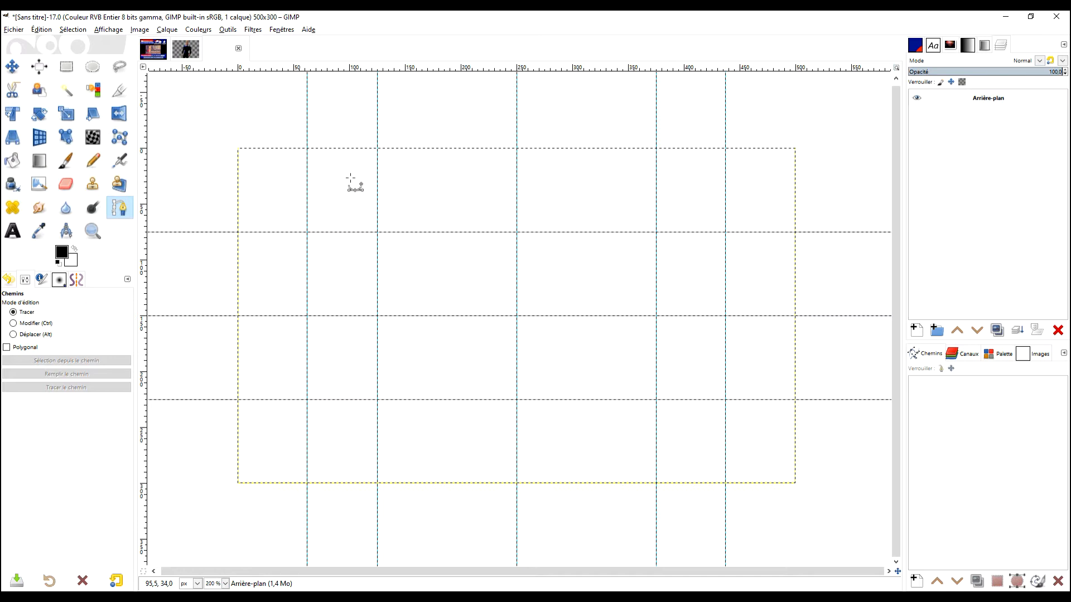
pyautogui.moveTo(354, 175); pyautogui.dragTo(343, 201)
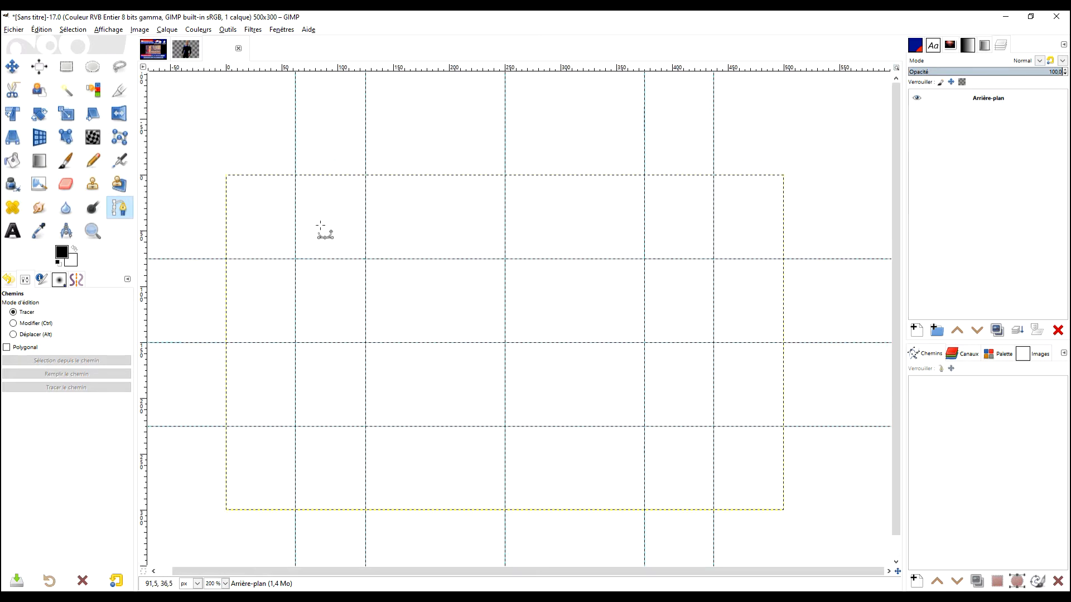
pyautogui.click(226, 259)
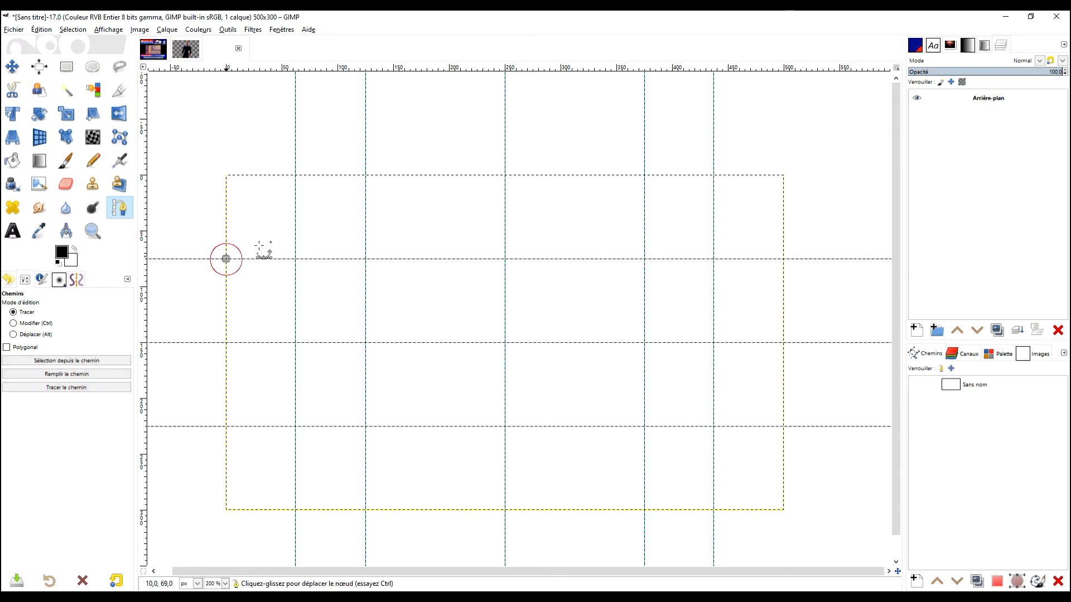
pyautogui.click(295, 175)
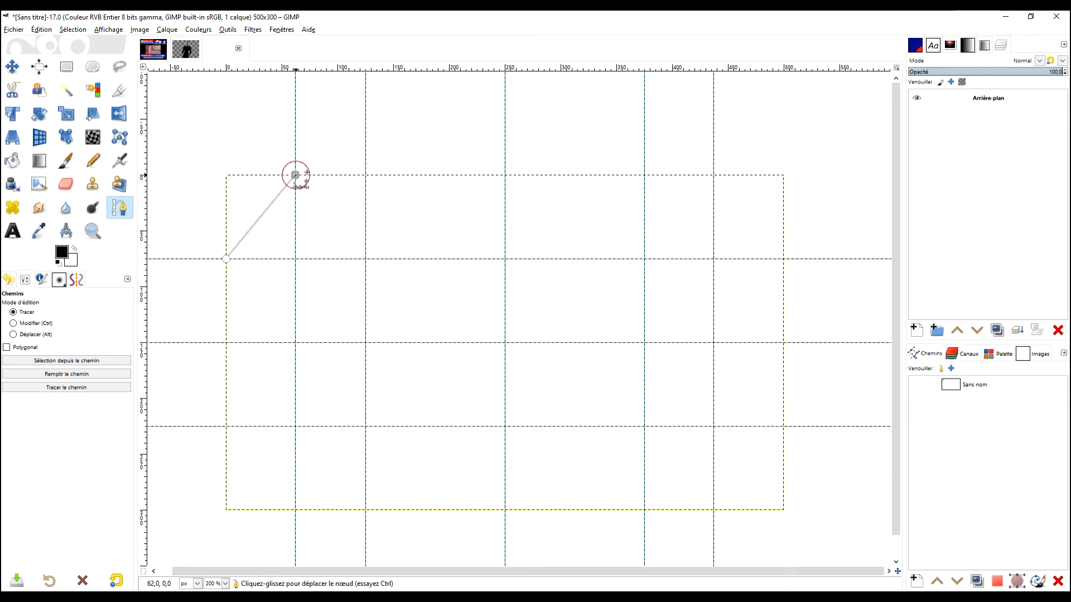
pyautogui.click(714, 176)
pyautogui.click(783, 258)
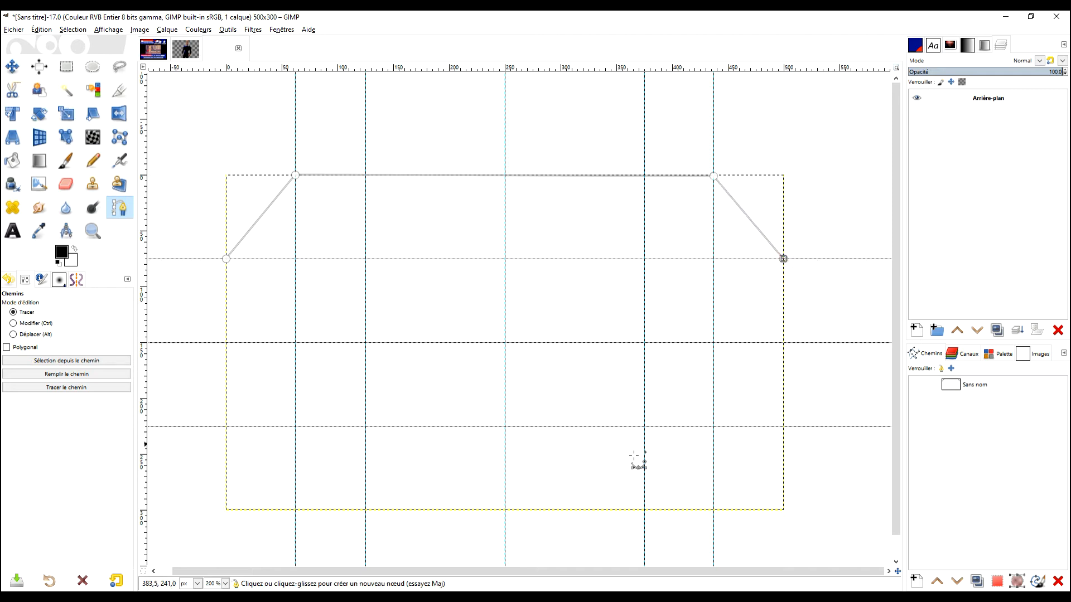
pyautogui.click(505, 510)
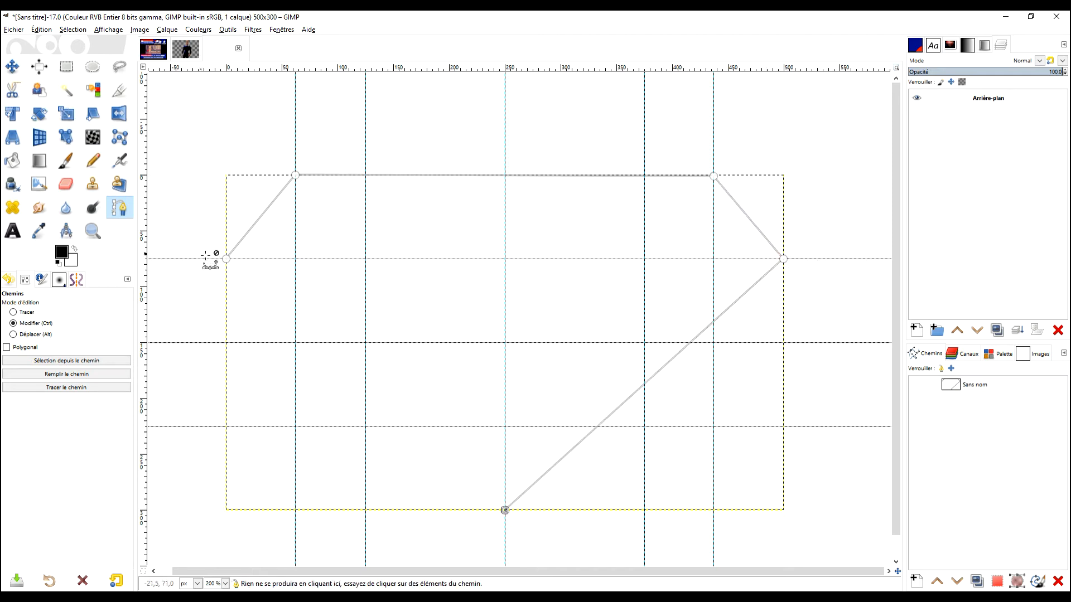
pyautogui.keyDown('ctrl'); pyautogui.click(226, 259); pyautogui.keyUp('ctrl')
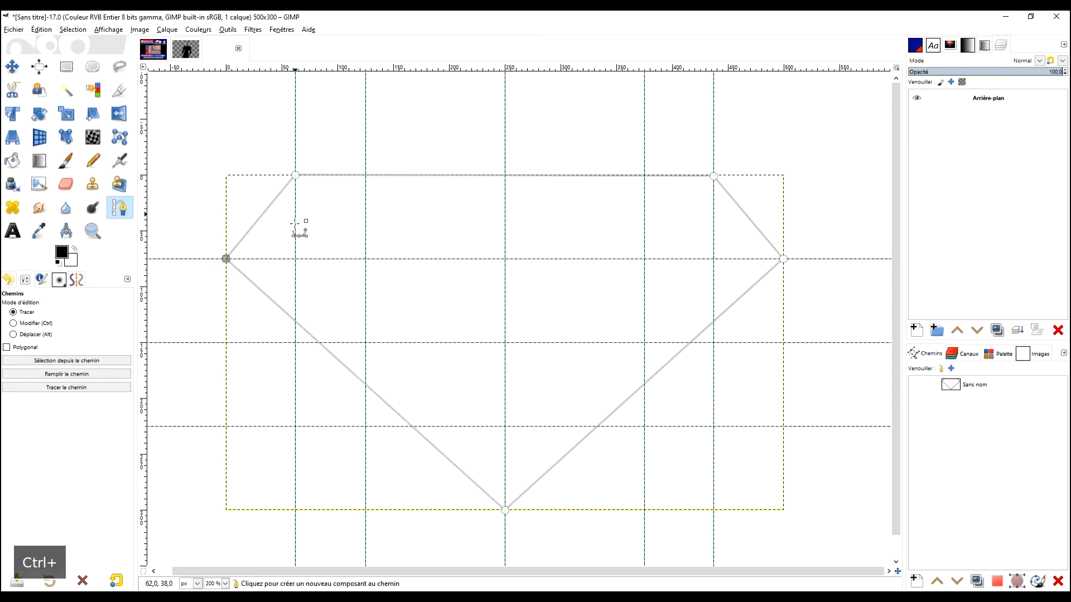
# Examine the shield path's corners and edges against the guides.
pyautogui.press('5')
pyautogui.scroll(-4, 204, 267)
pyautogui.moveTo(205, 267); pyautogui.dragTo(586, 315)
pyautogui.moveTo(320, 506); pyautogui.dragTo(512, 194)
pyautogui.moveTo(404, 173); pyautogui.dragTo(575, 438)
pyautogui.moveTo(244, 160); pyautogui.dragTo(518, 396)
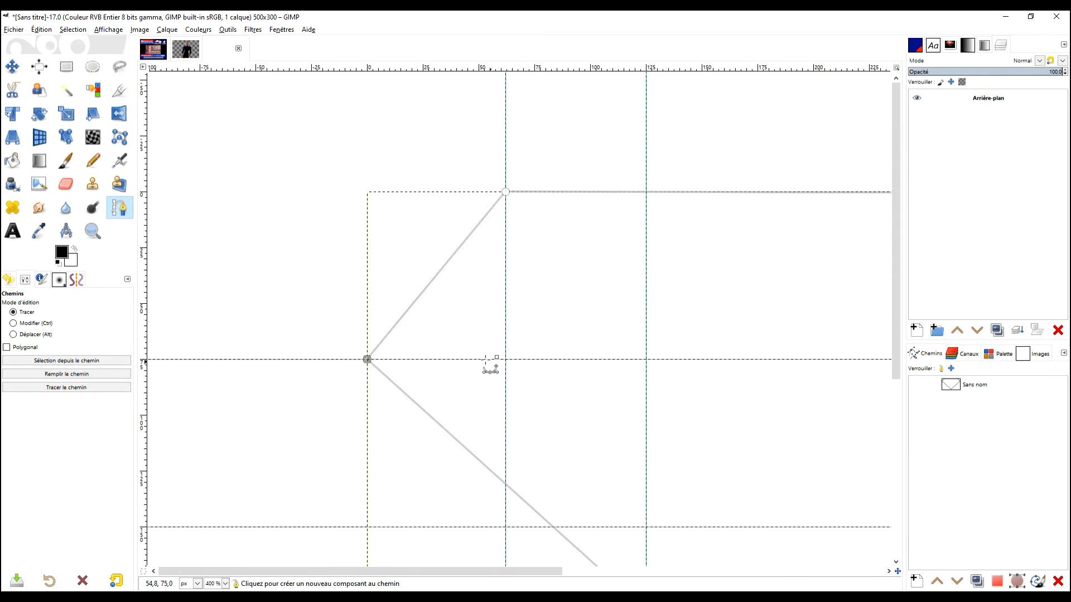
pyautogui.scroll(-1, 524, 265)
pyautogui.scroll(-3, 719, 301)
pyautogui.scroll(-2, 741, 292)
pyautogui.moveTo(741, 291); pyautogui.dragTo(541, 282)
pyautogui.scroll(2, 519, 306)
pyautogui.scroll(-1, 519, 304)
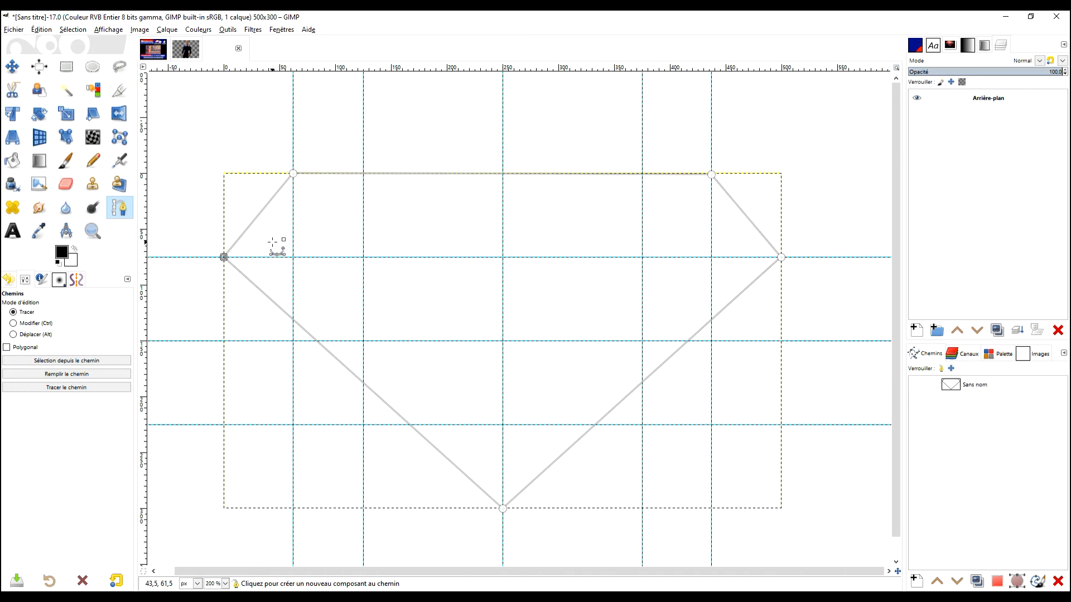
# Start a new path component inside the shield with a node on the 12.50% vertical guide, about 29 px below the image's top edge.
pyautogui.moveTo(308, 250); pyautogui.dragTo(295, 329)
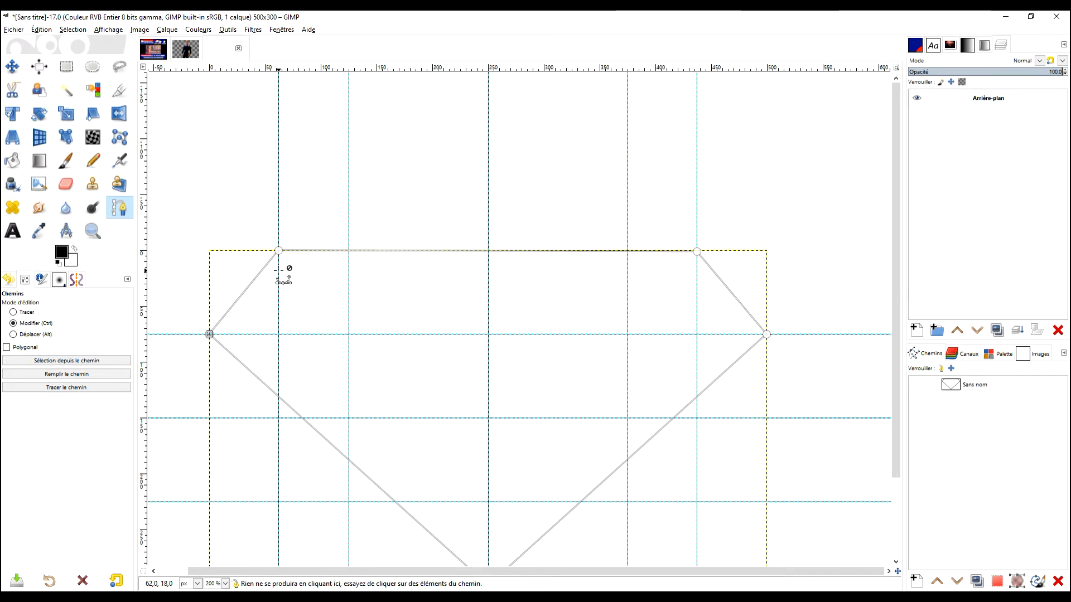
pyautogui.scroll(3, 281, 272)
pyautogui.scroll(2, 280, 262)
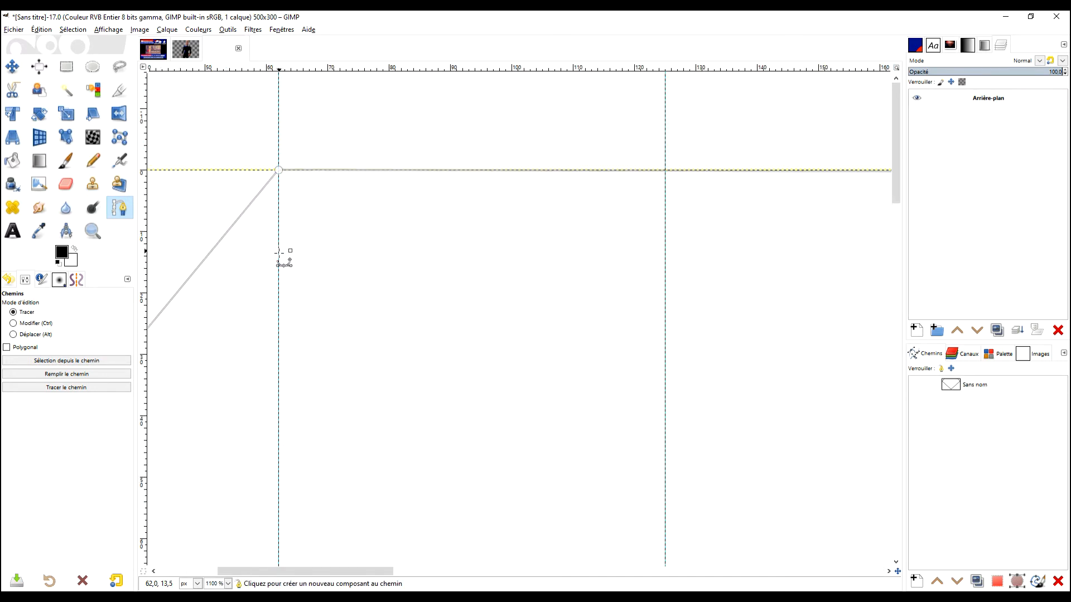
pyautogui.click(278, 347)
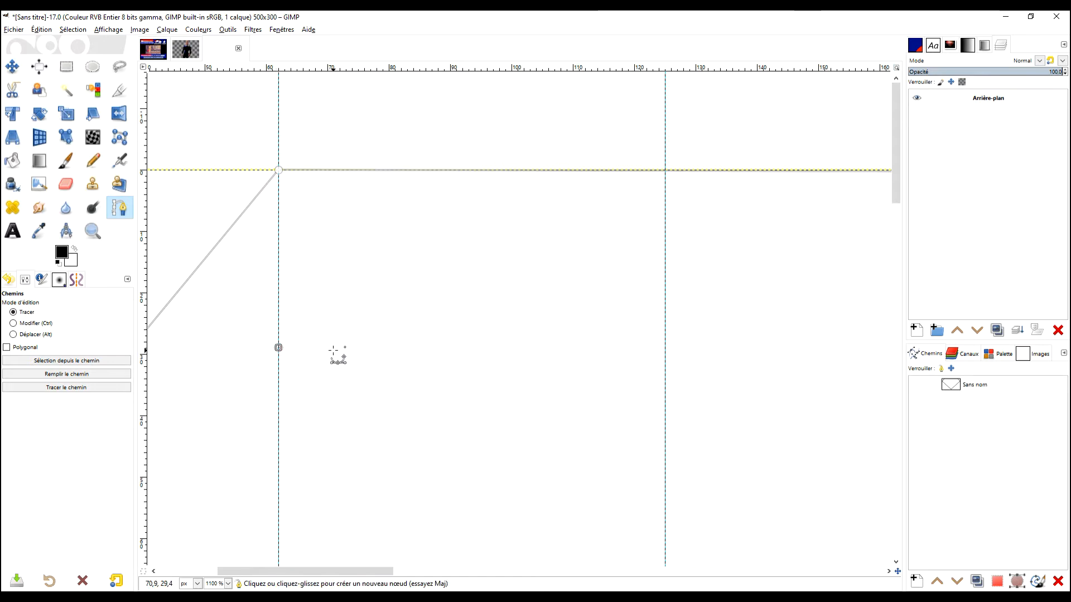
# Add a node on the 25% horizontal guide about 23 px inside the left edge, and another on the 12.50% vertical guide at about y 111 px.
pyautogui.scroll(-4, 378, 364)
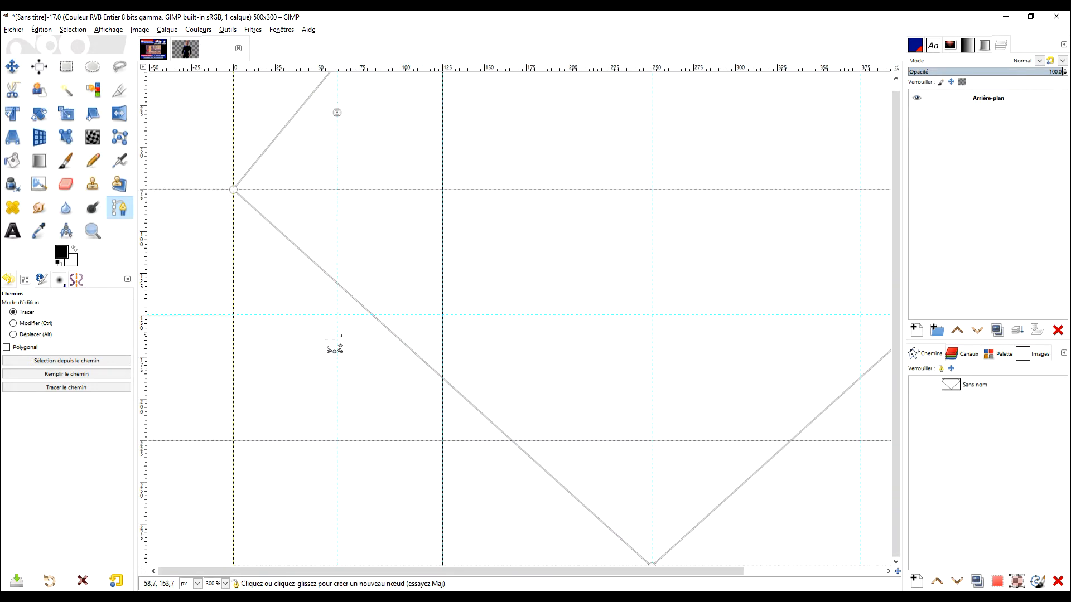
pyautogui.moveTo(375, 175); pyautogui.dragTo(438, 239)
pyautogui.scroll(-2, 461, 246)
pyautogui.moveTo(534, 251); pyautogui.dragTo(501, 269)
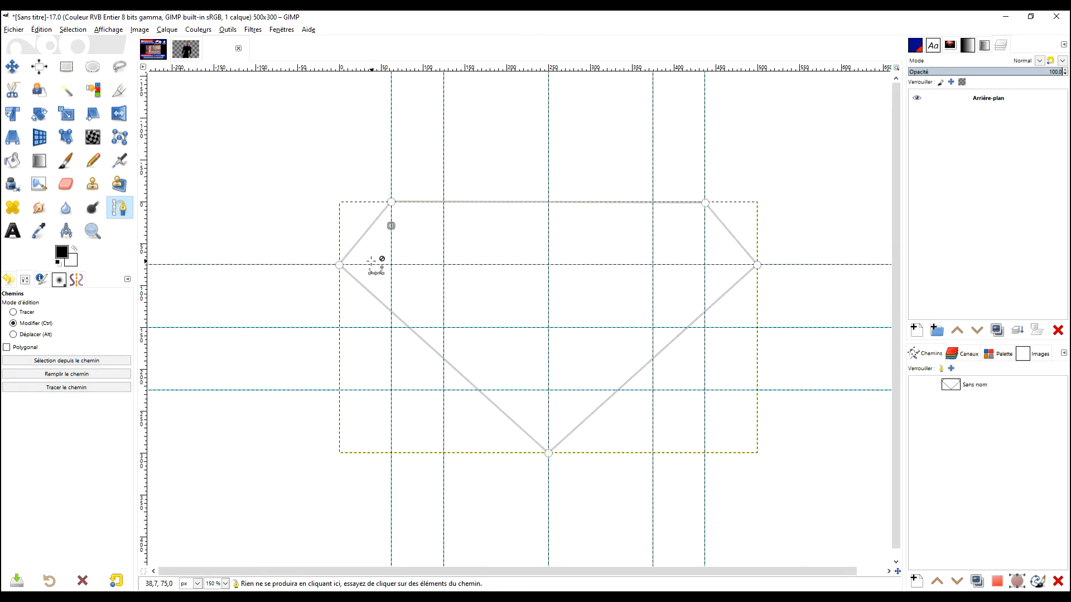
pyautogui.scroll(3, 372, 263)
pyautogui.click(336, 272)
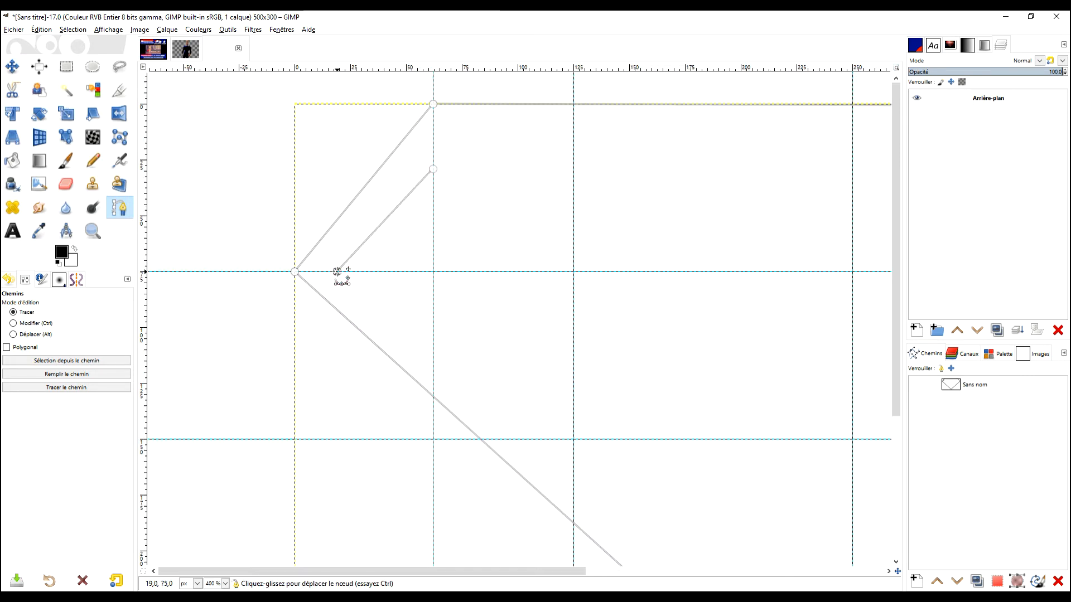
pyautogui.moveTo(337, 272); pyautogui.dragTo(347, 272)
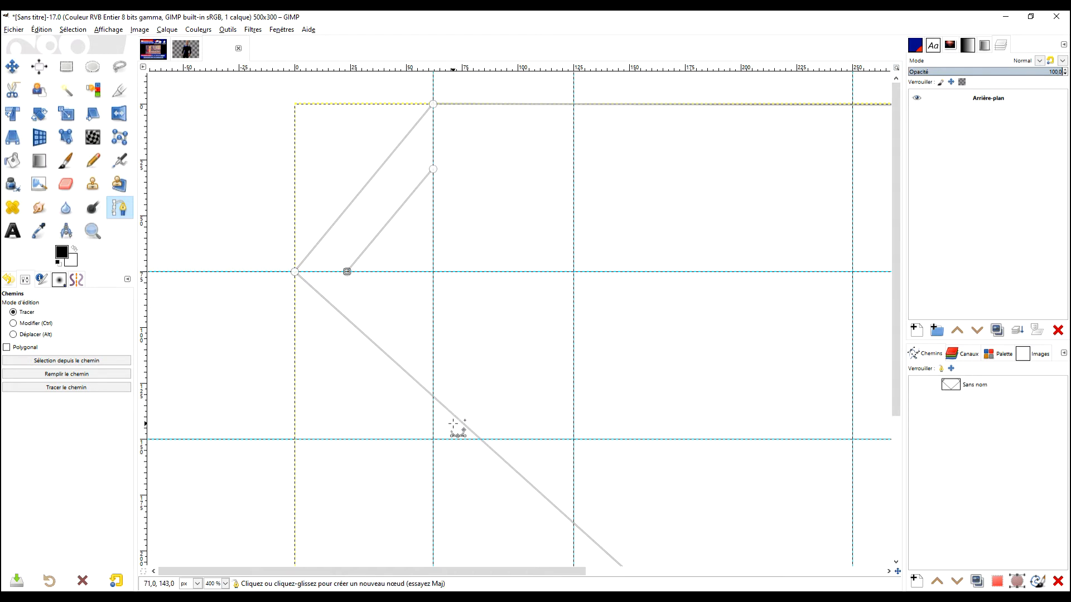
pyautogui.click(433, 353)
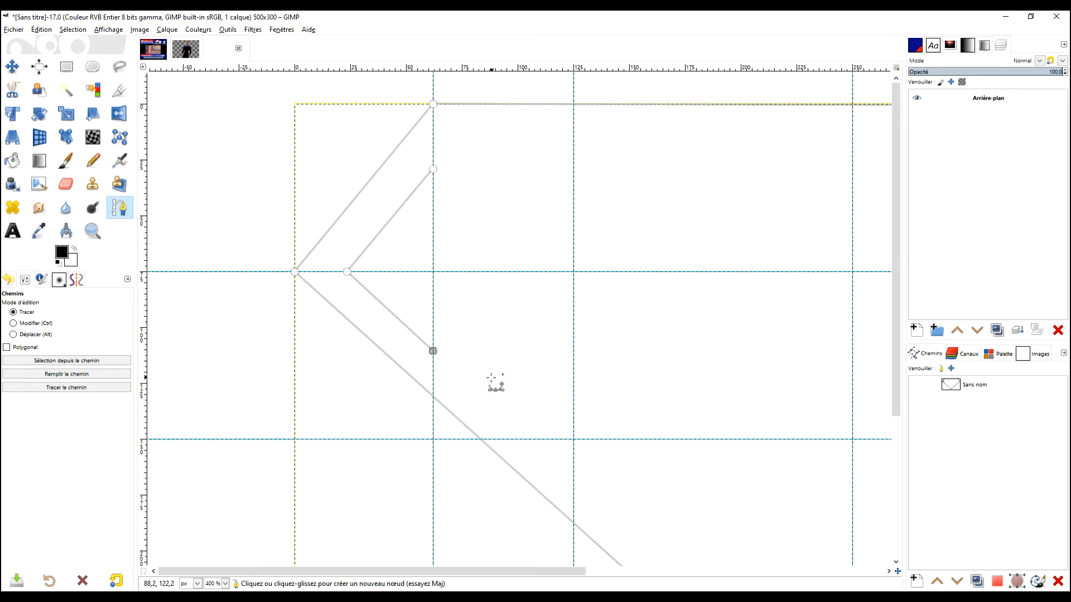
# Extend the inner component from its upper node to a node on the 25% vertical guide at about y 29 px.
pyautogui.scroll(-3, 563, 386)
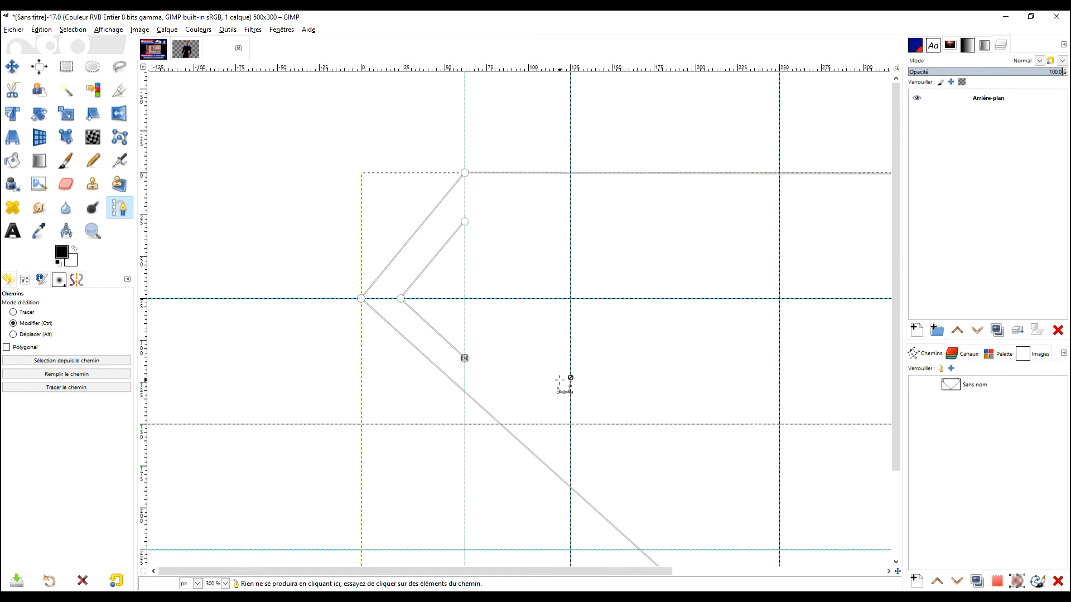
pyautogui.hscroll(3, 558, 346)
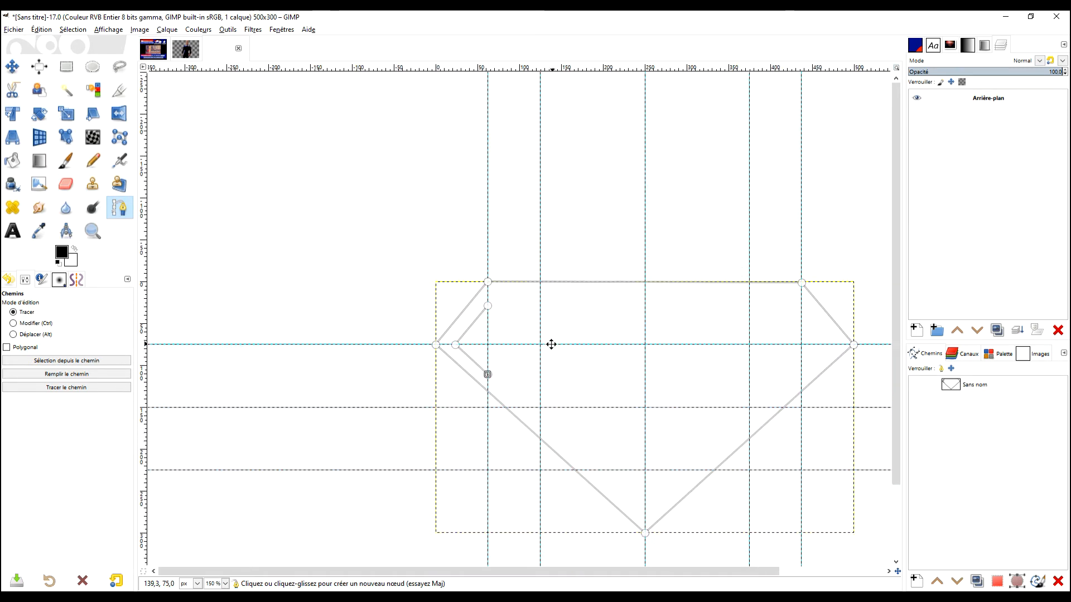
pyautogui.scroll(-3, 502, 306)
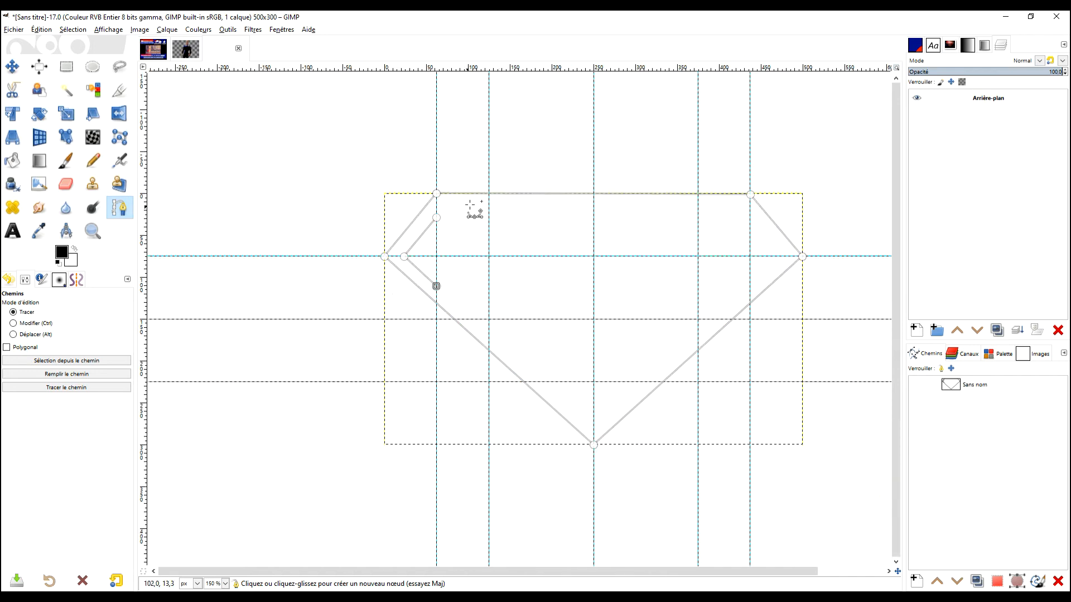
pyautogui.scroll(1, 467, 192)
pyautogui.click(436, 218)
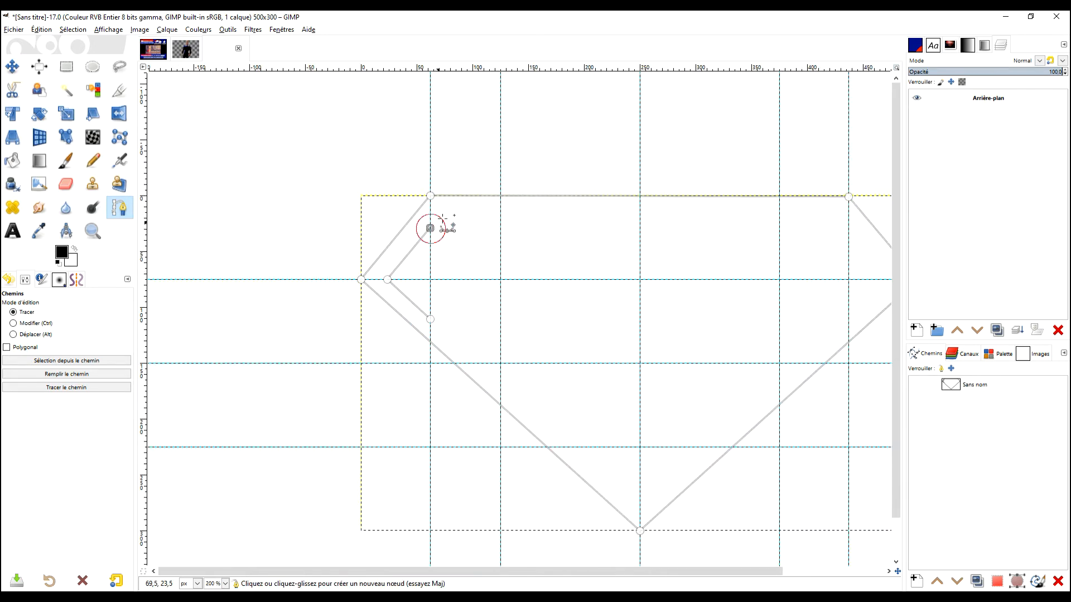
pyautogui.scroll(3, 490, 206)
pyautogui.moveTo(483, 280); pyautogui.dragTo(460, 355)
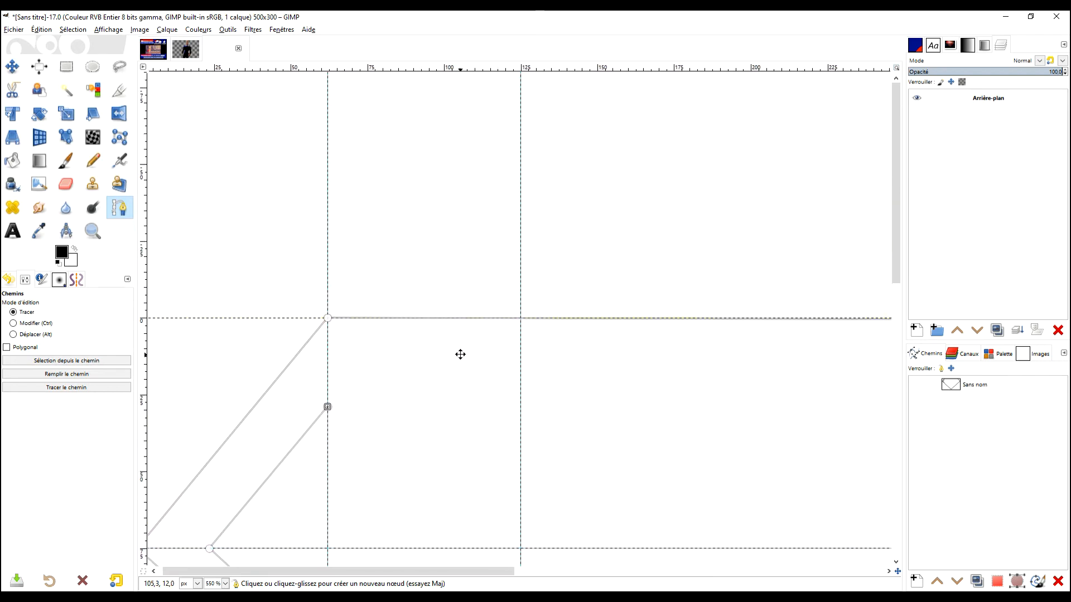
pyautogui.click(521, 402)
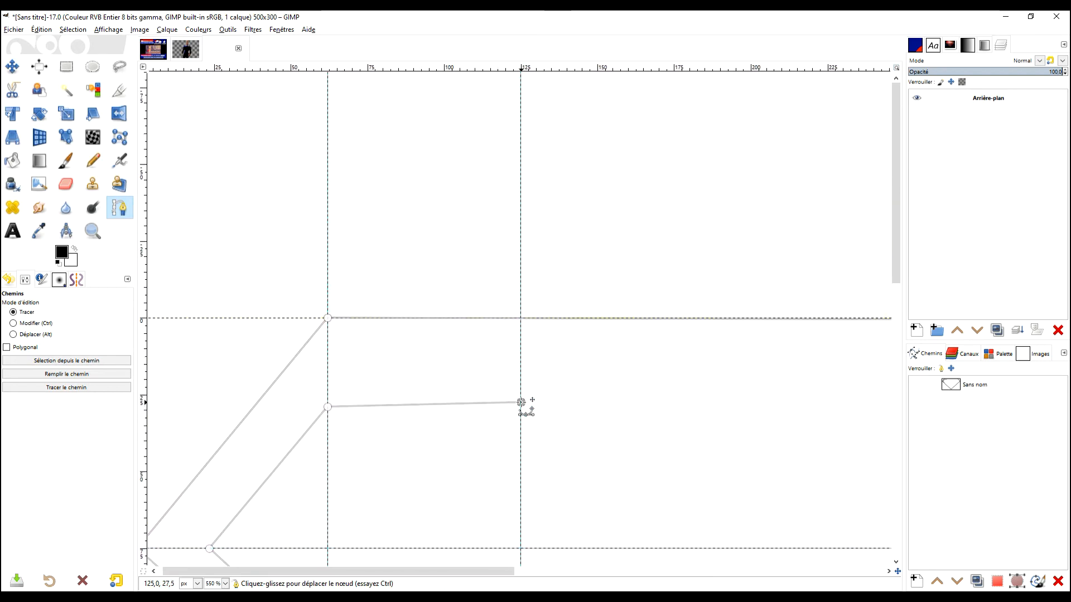
pyautogui.moveTo(521, 402); pyautogui.dragTo(521, 407)
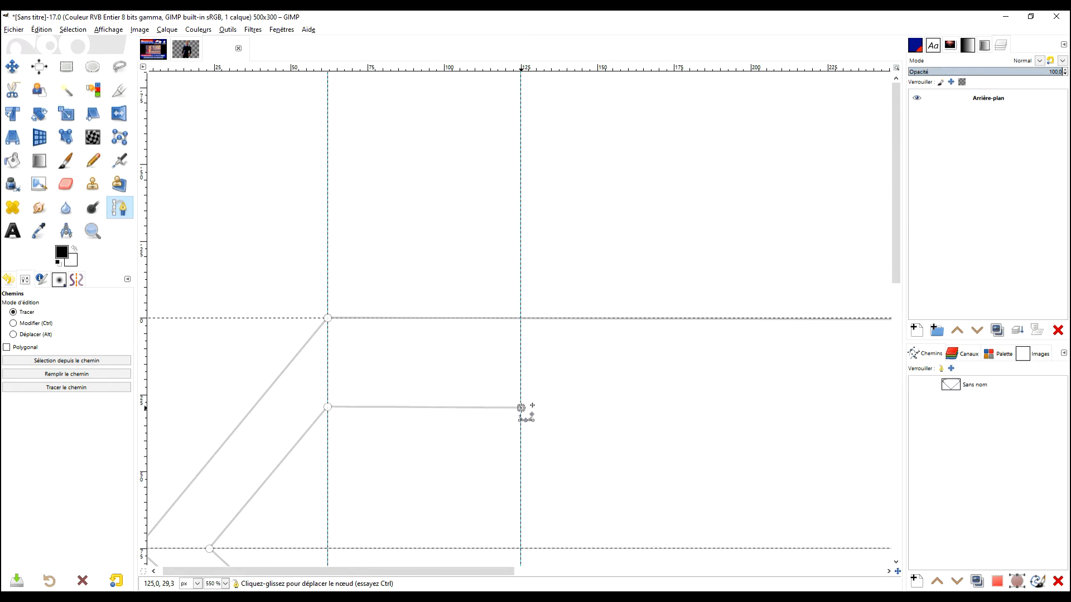
# Close the inner four-point shape by connecting its node on the 25% vertical guide to the lower node on the 12.50% guide.
pyautogui.scroll(-2, 517, 438)
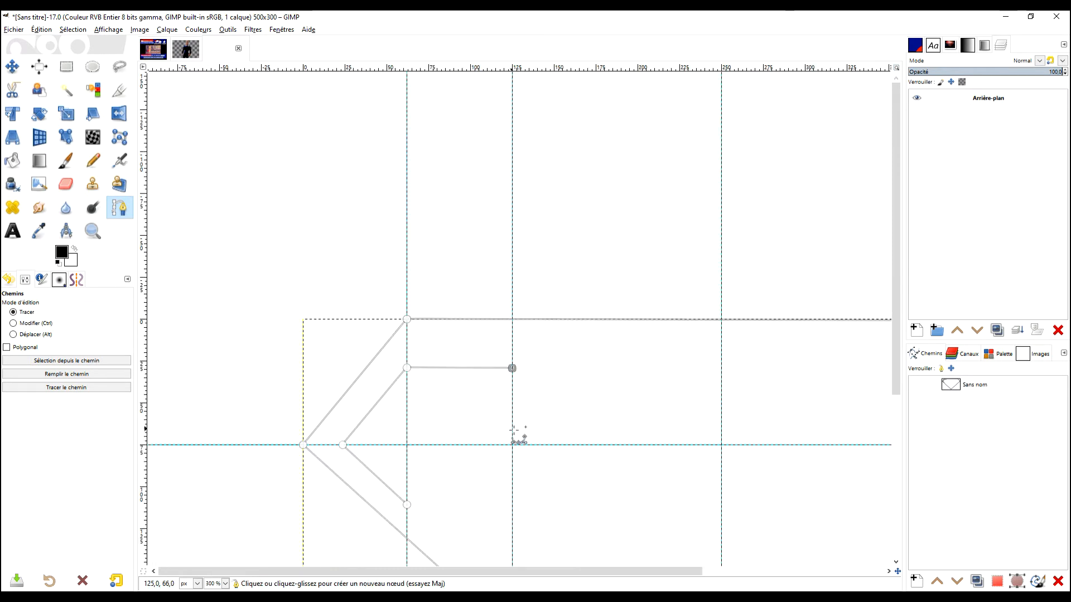
pyautogui.press('ctrl')
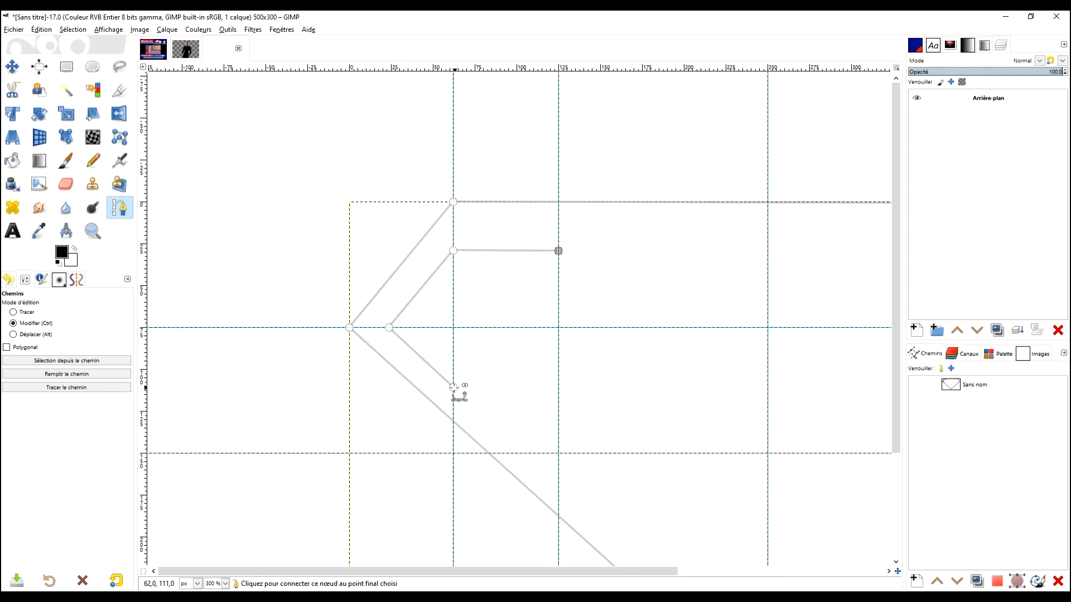
pyautogui.click(453, 387)
# Start another path component with a node on the central vertical guide, about 30 px below the image's top edge.
pyautogui.hscroll(6, 394, 335)
pyautogui.scroll(1, 395, 335)
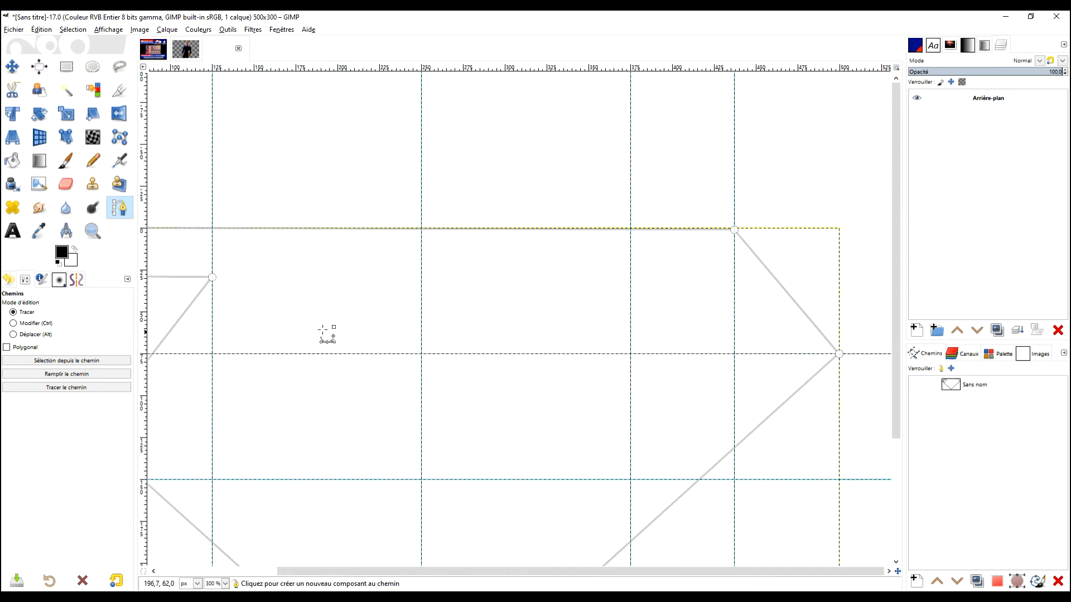
pyautogui.scroll(4, 219, 291)
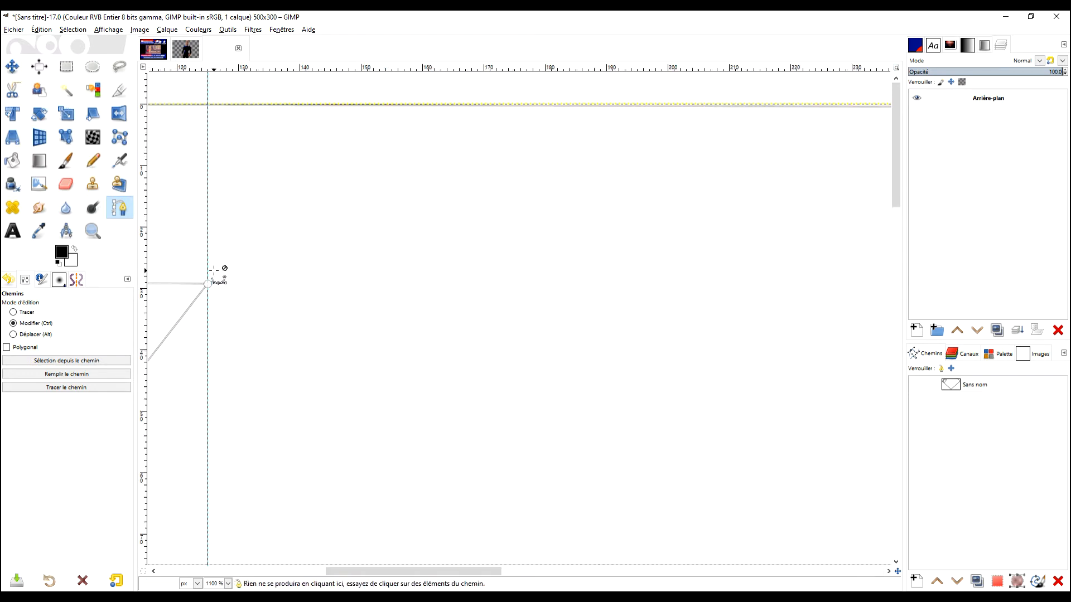
pyautogui.scroll(-2, 283, 303)
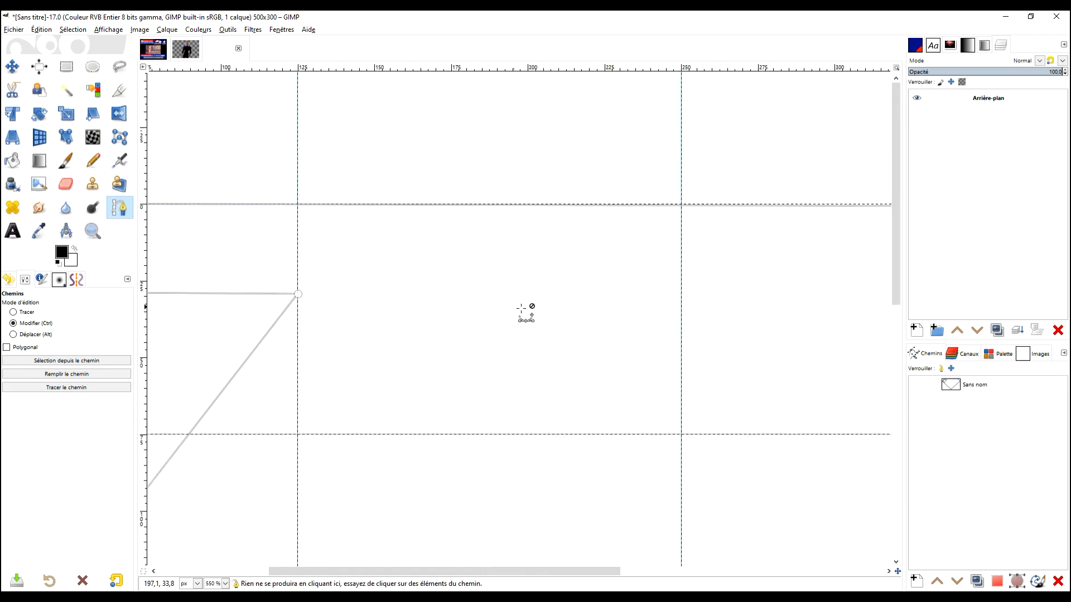
pyautogui.scroll(3, 438, 354)
pyautogui.hscroll(2, 437, 354)
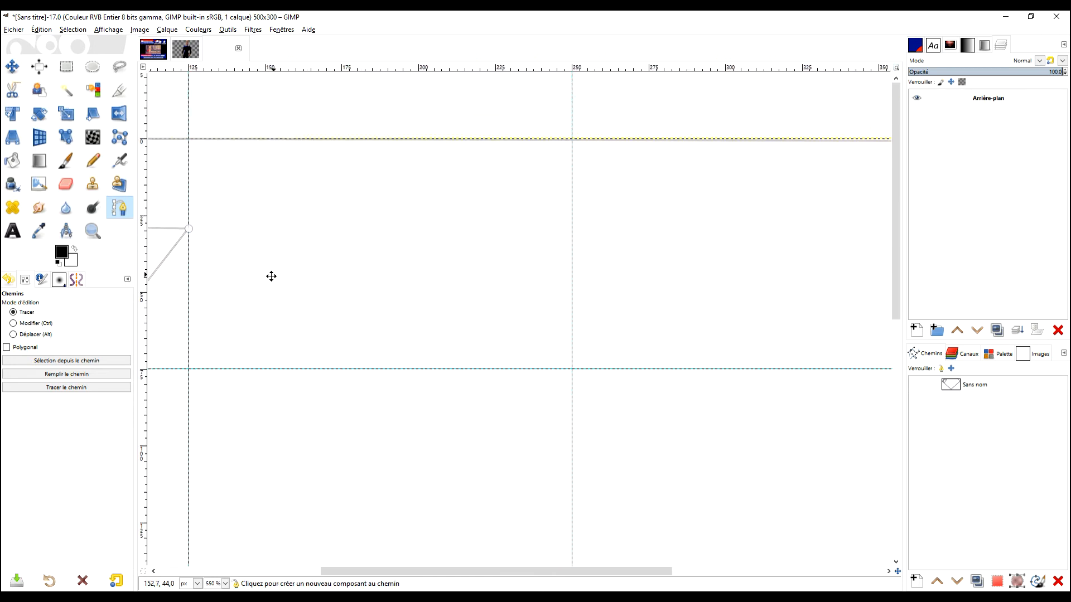
pyautogui.hscroll(-5, 270, 275)
pyautogui.moveTo(455, 264); pyautogui.dragTo(387, 243)
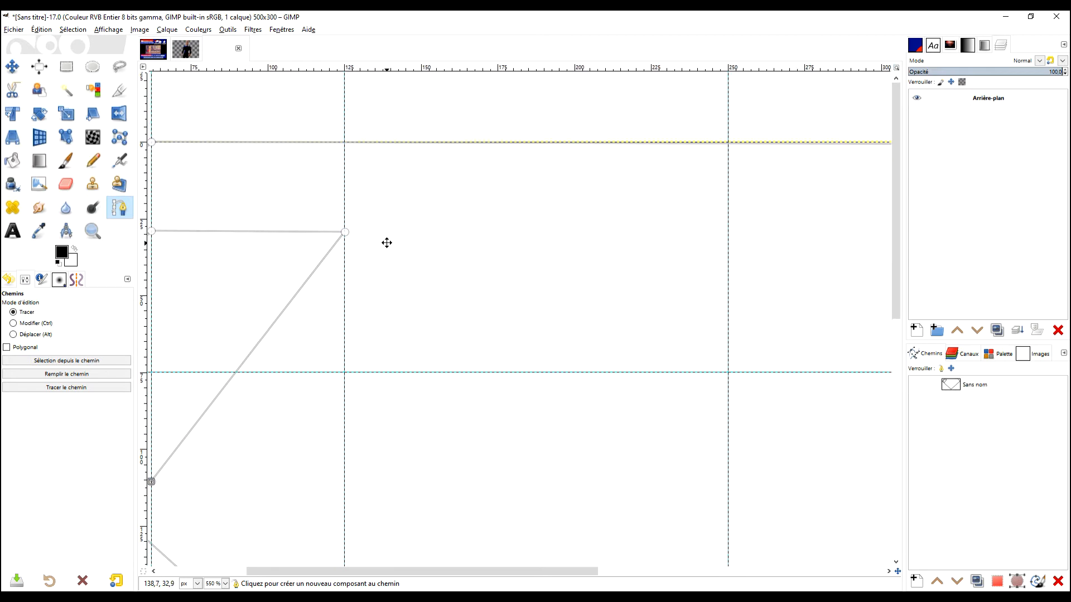
pyautogui.click(345, 232)
pyautogui.keyDown('ctrl'); pyautogui.scroll(-4, 788, 234); pyautogui.keyUp('ctrl')
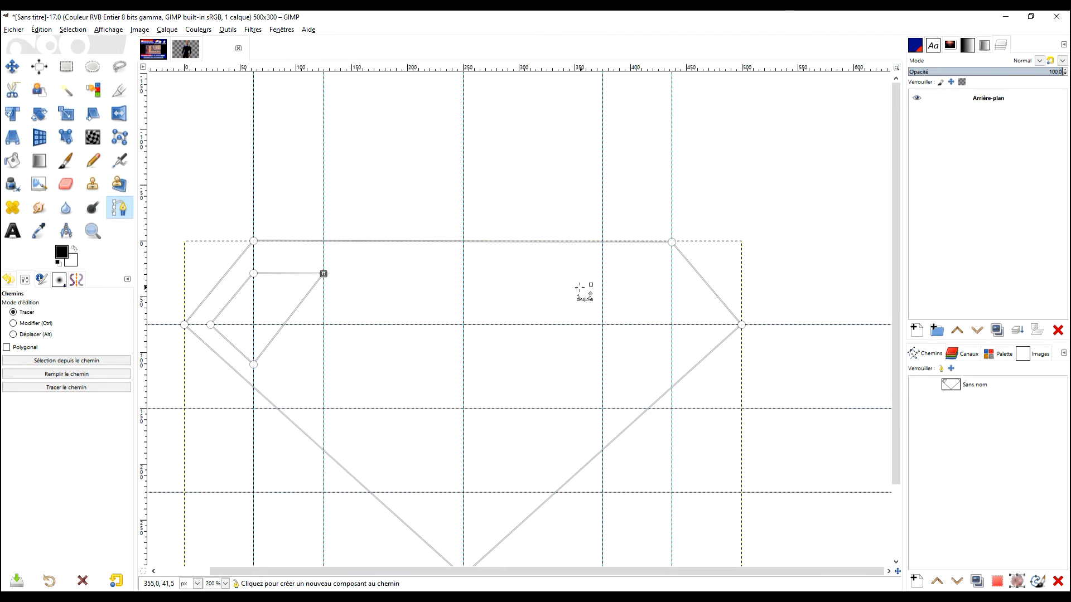
pyautogui.keyDown('ctrl'); pyautogui.scroll(3, 463, 276); pyautogui.keyUp('ctrl')
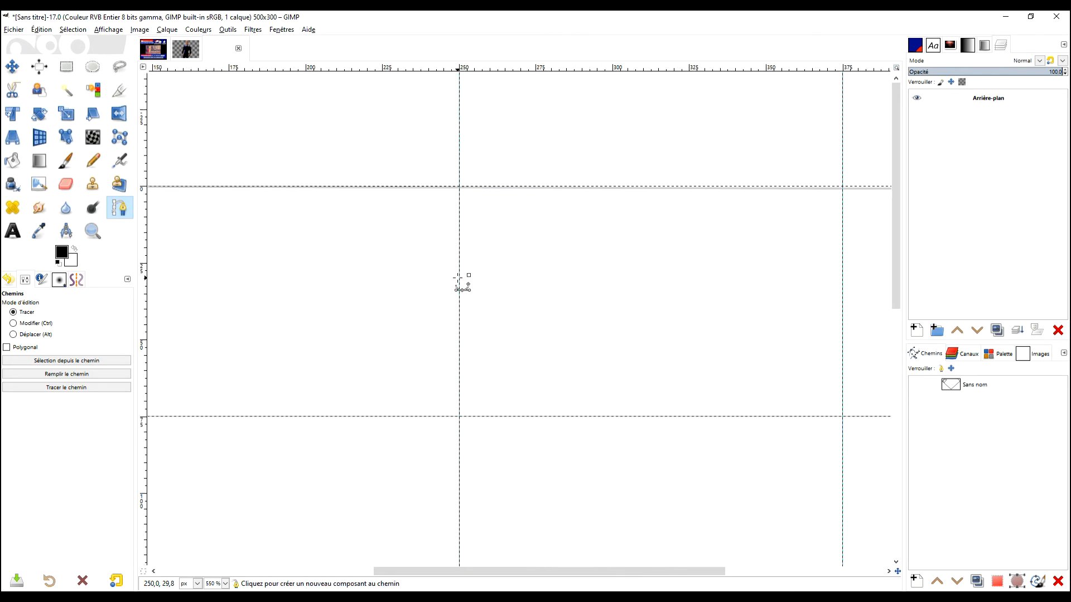
pyautogui.click(458, 278)
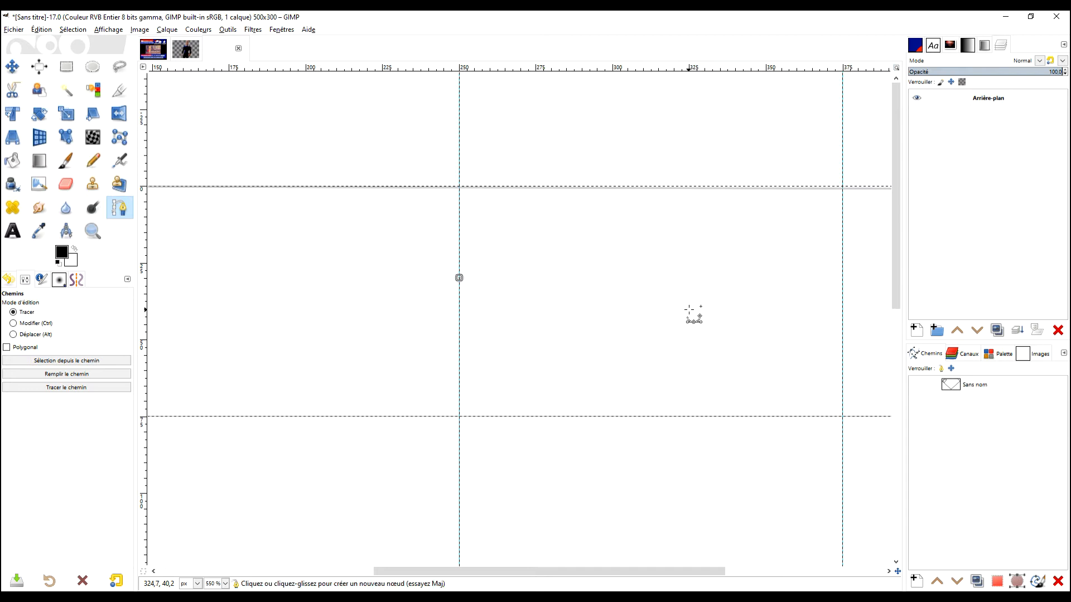
# Extend the new component with two nodes on the 87.50% vertical guide, at about y 28 px and y 57.5 px.
pyautogui.hscroll(3, 693, 313)
pyautogui.hscroll(4, 619, 313)
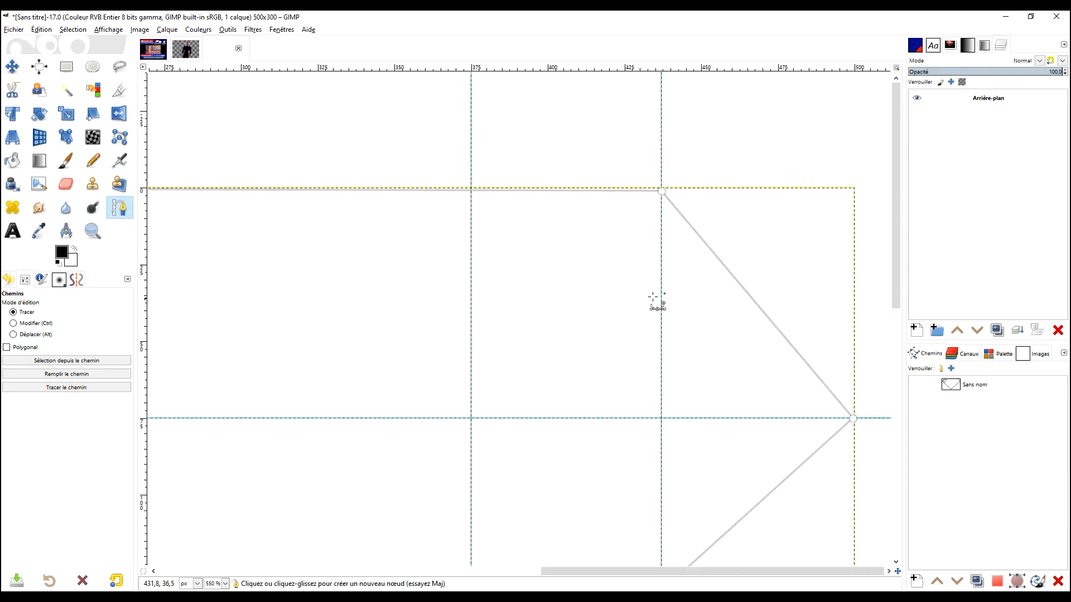
pyautogui.keyDown('ctrl'); pyautogui.scroll(-1, 655, 304); pyautogui.keyUp('ctrl')
pyautogui.click(661, 280)
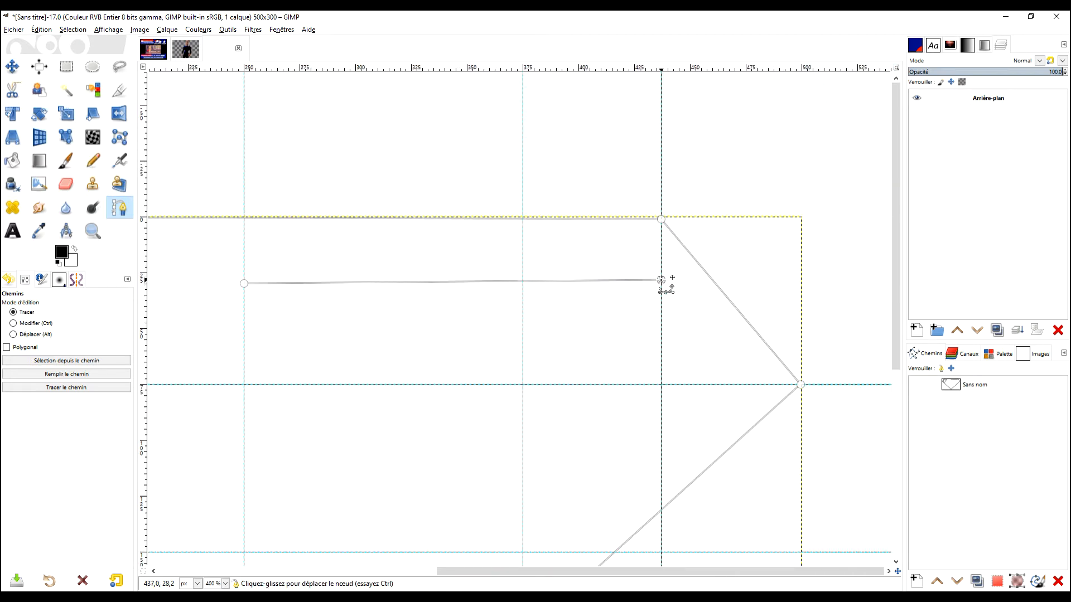
pyautogui.click(661, 345)
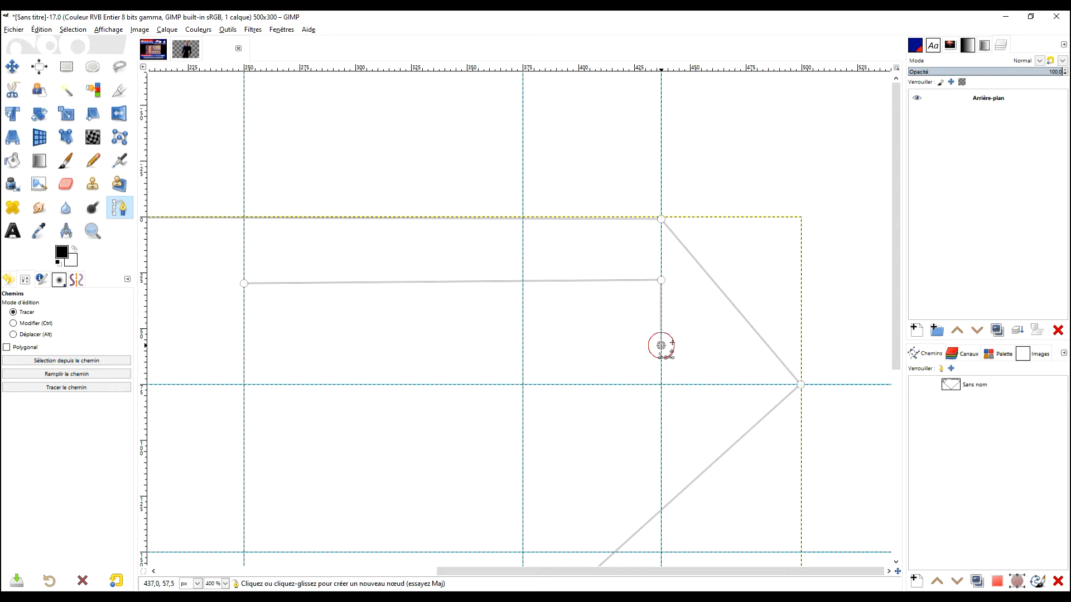
# Move the two outer nodes inward to about x 400 px, at y 29 px and y 66 px, and close the triangle at its first node.
pyautogui.moveTo(661, 280); pyautogui.dragTo(578, 278)
pyautogui.moveTo(661, 345); pyautogui.dragTo(581, 365)
pyautogui.moveTo(579, 279); pyautogui.dragTo(580, 281)
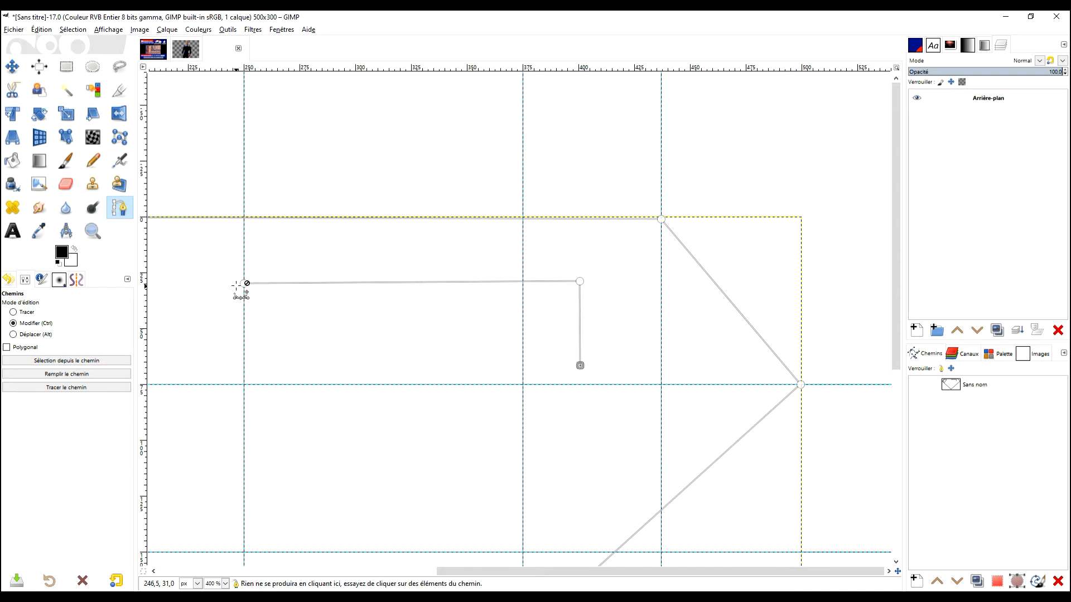
pyautogui.keyDown('ctrl'); pyautogui.click(243, 284); pyautogui.keyUp('ctrl')
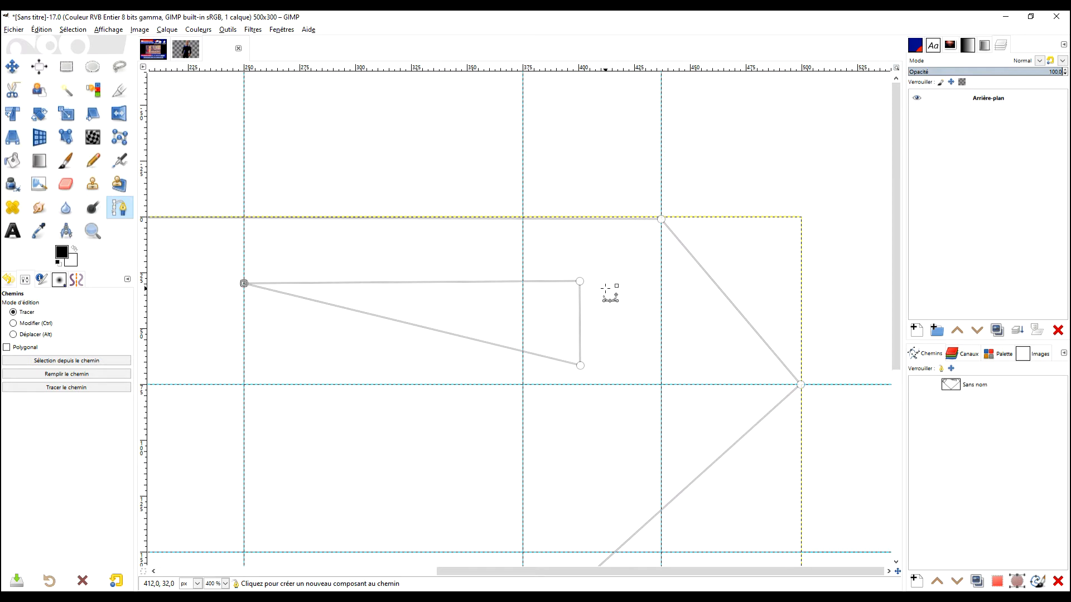
# Draw a closed triangle inside the shield's right corner with nodes at about (423, 38), (464, 93) and (424.5, 129) px.
pyautogui.click(631, 301)
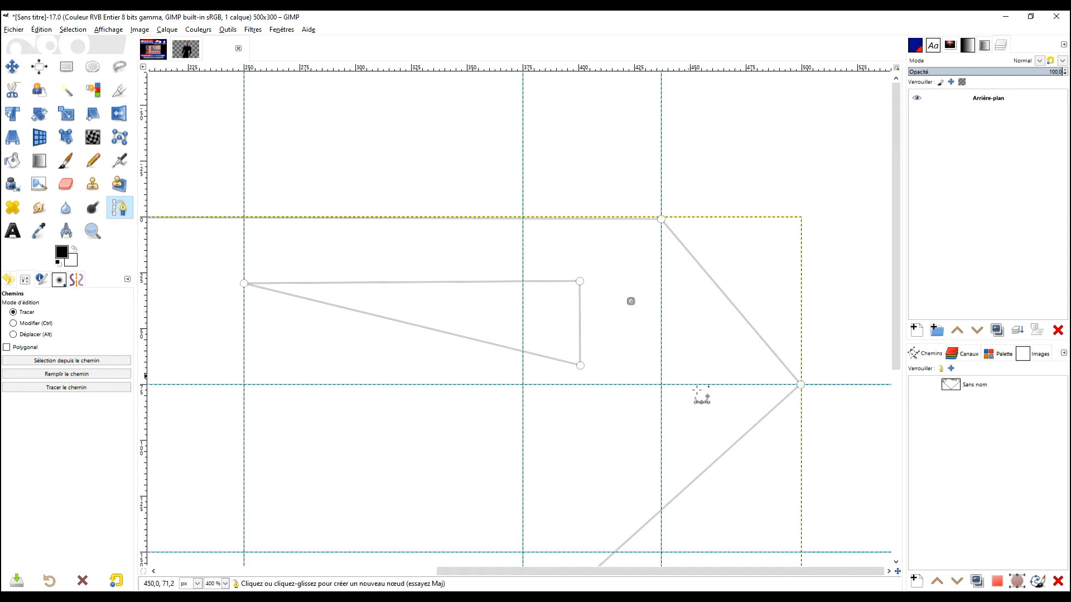
pyautogui.click(722, 425)
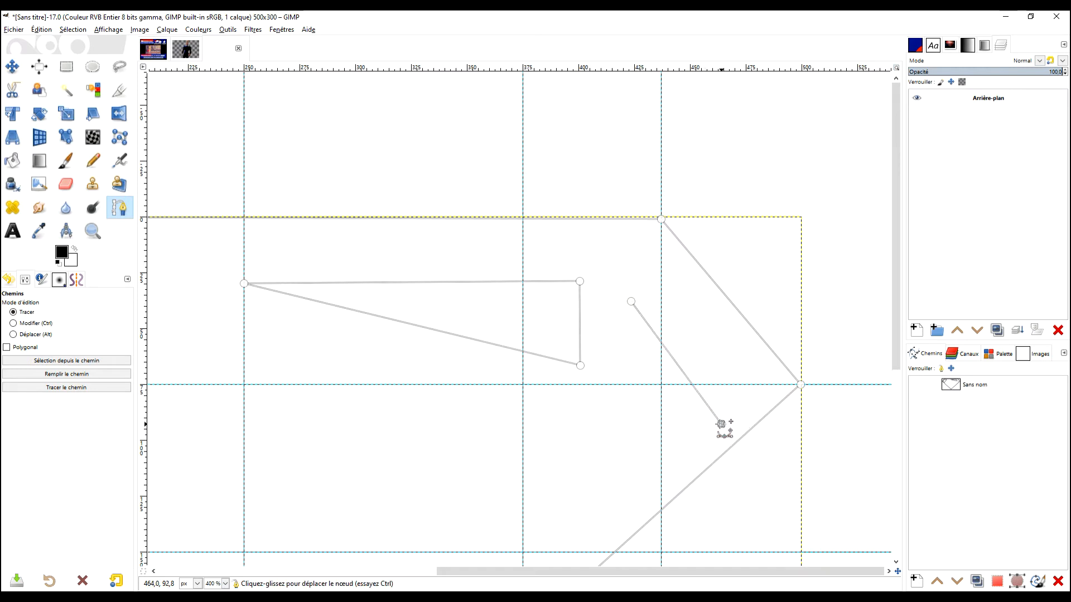
pyautogui.click(634, 505)
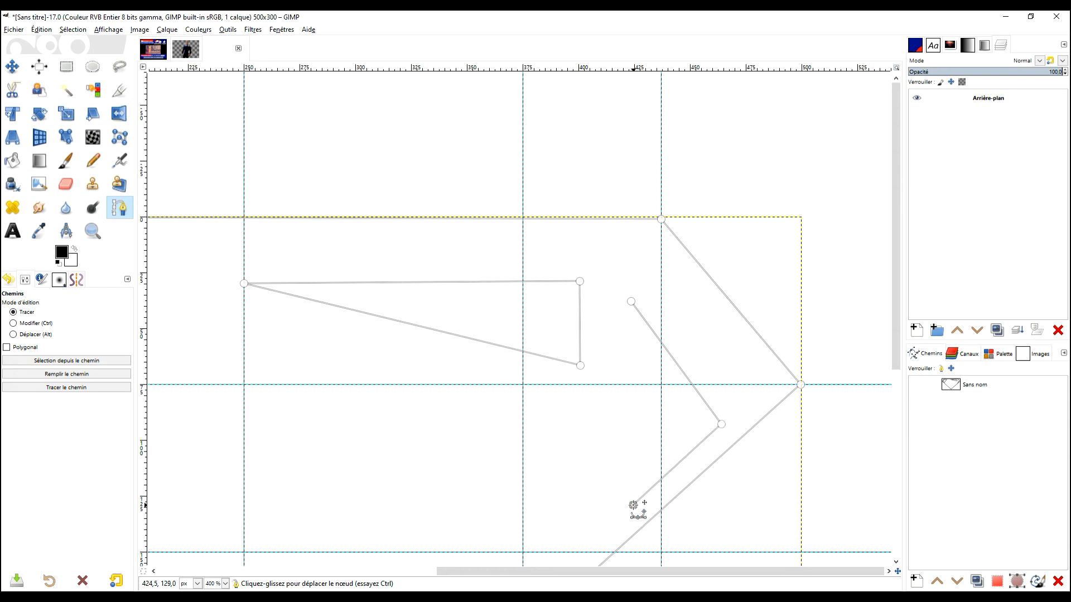
pyautogui.press('ctrl')
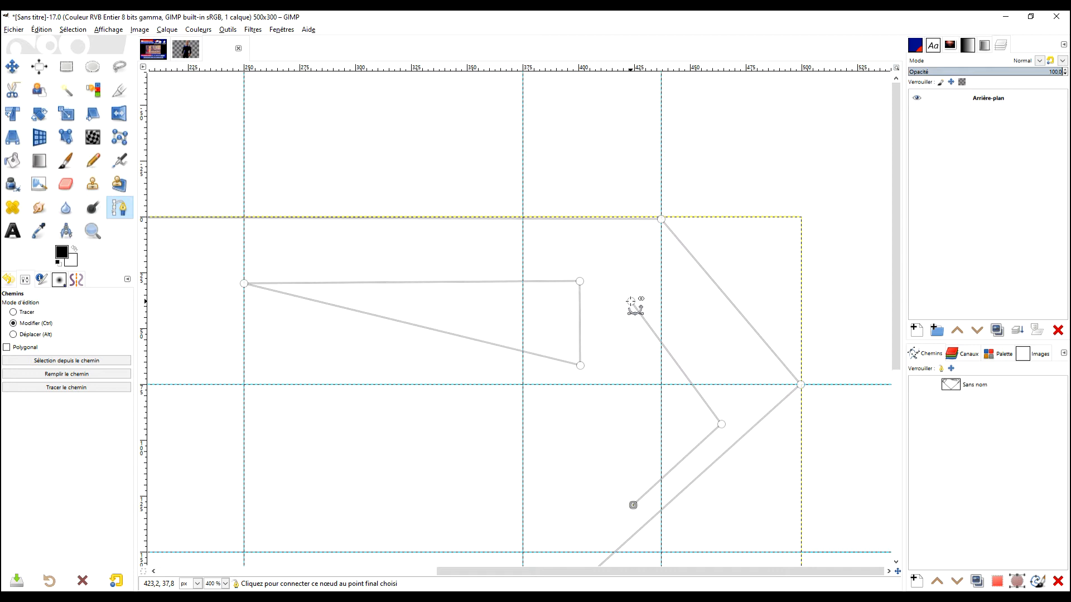
pyautogui.keyDown('ctrl'); pyautogui.click(631, 301); pyautogui.keyUp('ctrl')
pyautogui.moveTo(605, 431); pyautogui.dragTo(634, 257)
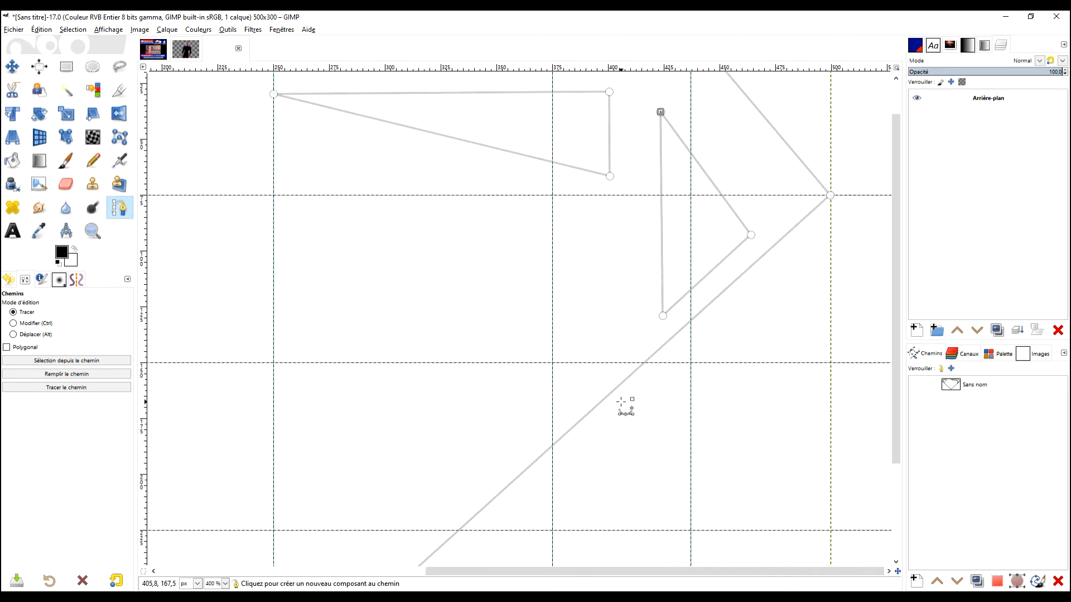
# Draw a closed triangle across the shield's middle with nodes at about (400, 150), (422, 132) and (125, 75) px.
pyautogui.moveTo(621, 402); pyautogui.dragTo(671, 290)
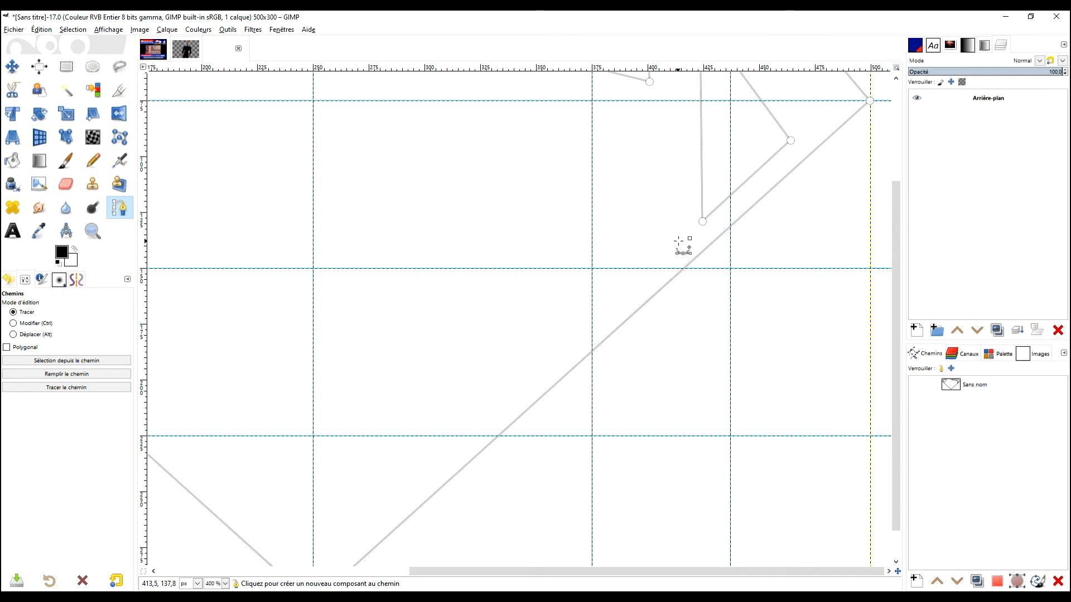
pyautogui.click(649, 268)
pyautogui.click(696, 228)
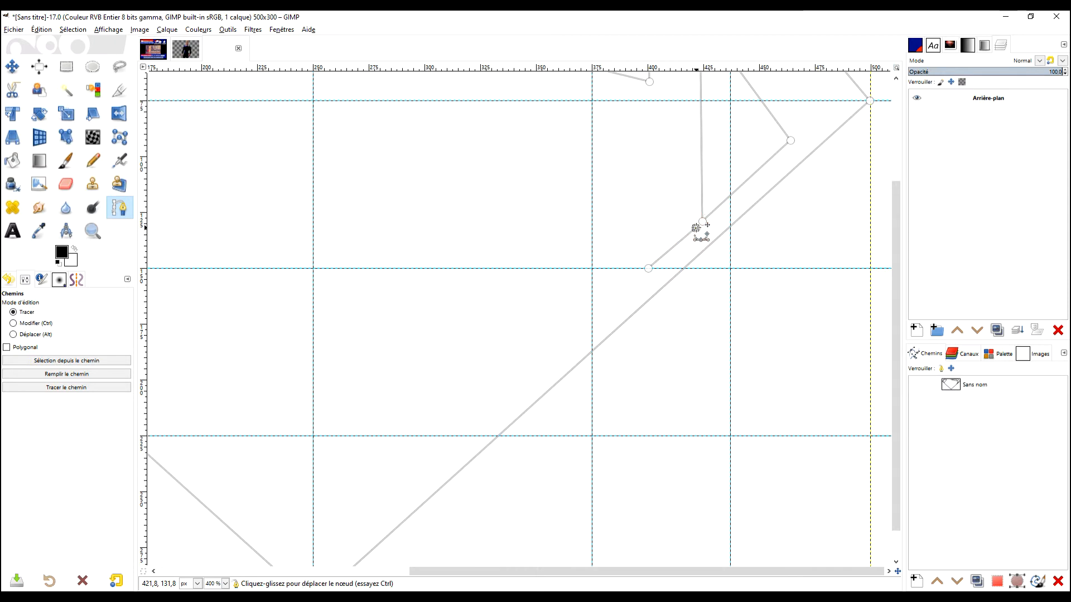
pyautogui.moveTo(536, 184); pyautogui.dragTo(638, 295)
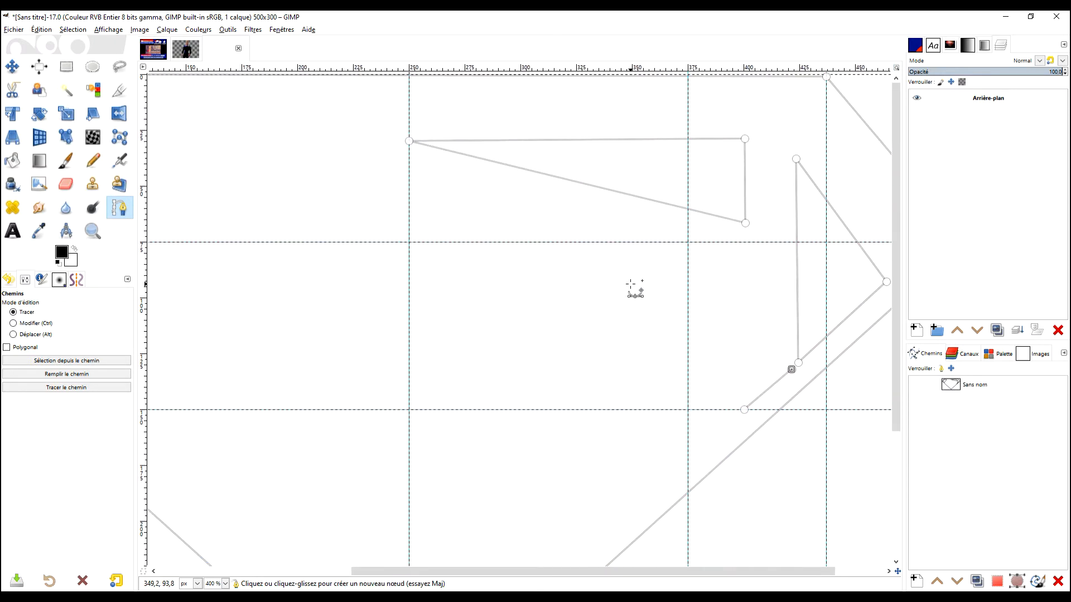
pyautogui.moveTo(624, 245); pyautogui.dragTo(610, 301)
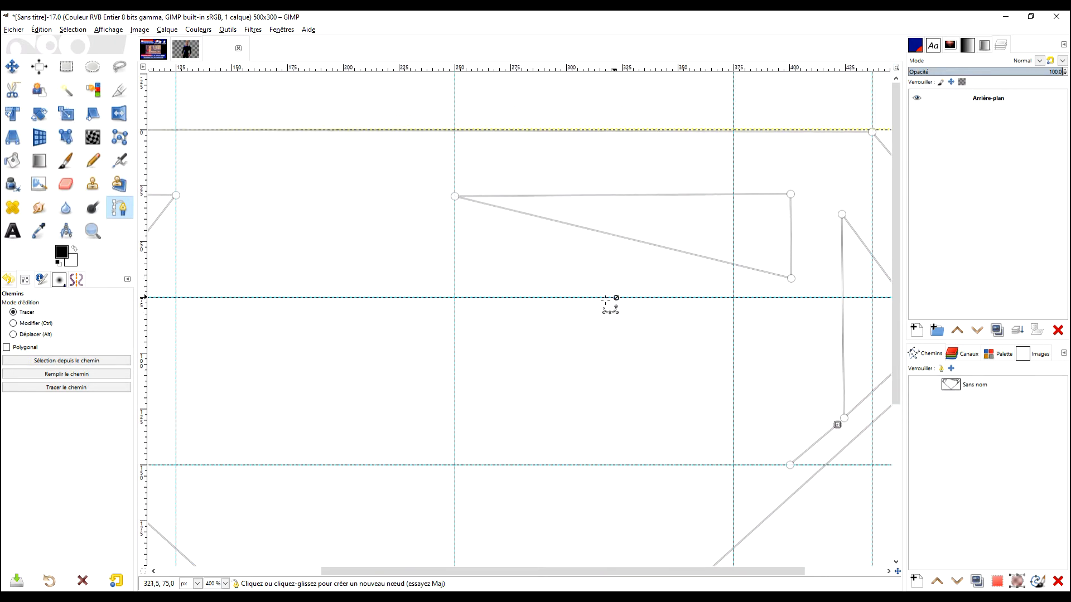
pyautogui.keyDown('ctrl'); pyautogui.scroll(-1, 610, 301); pyautogui.keyUp('ctrl')
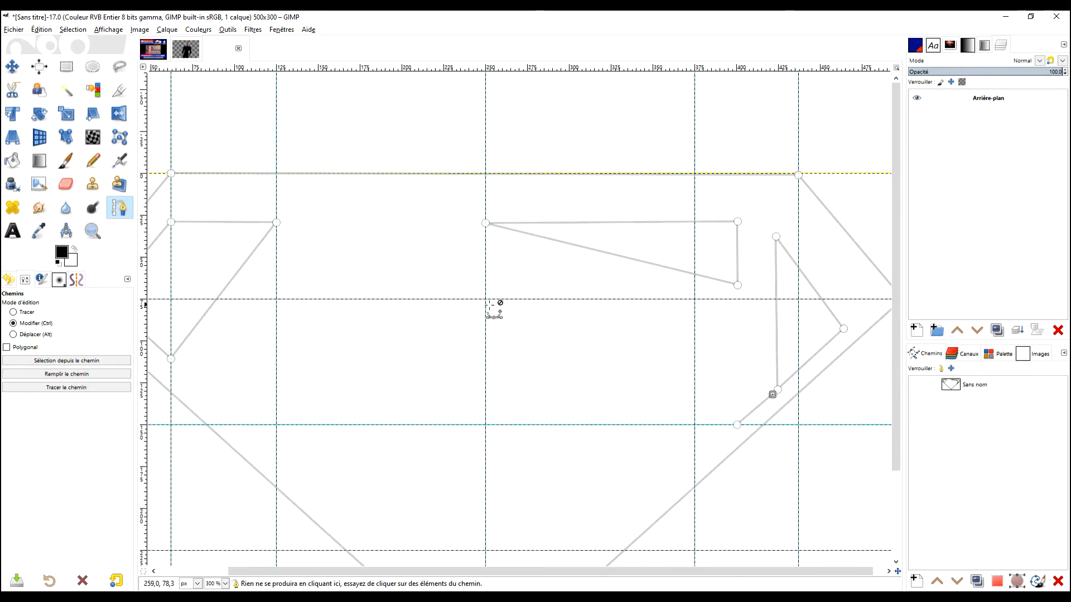
pyautogui.click(276, 299)
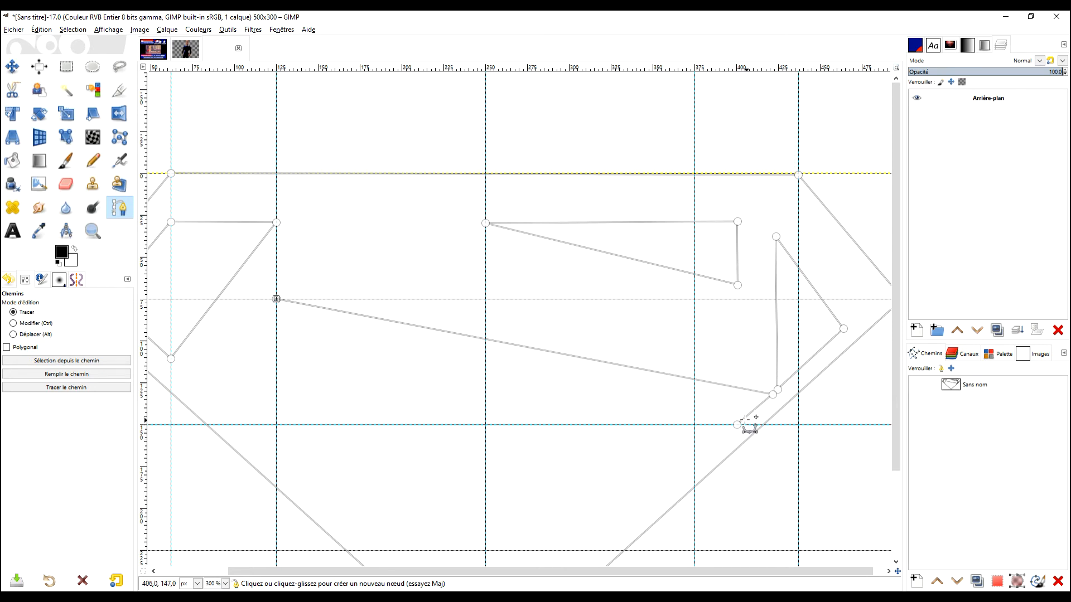
pyautogui.keyDown('ctrl'); pyautogui.click(738, 425); pyautogui.keyUp('ctrl')
# Move the right corner triangle's nodes to about (472, 85), (427, 29) and (449, 105) px and the long triangle's upper-right node to (443, 112) px.
pyautogui.moveTo(824, 356); pyautogui.dragTo(734, 415)
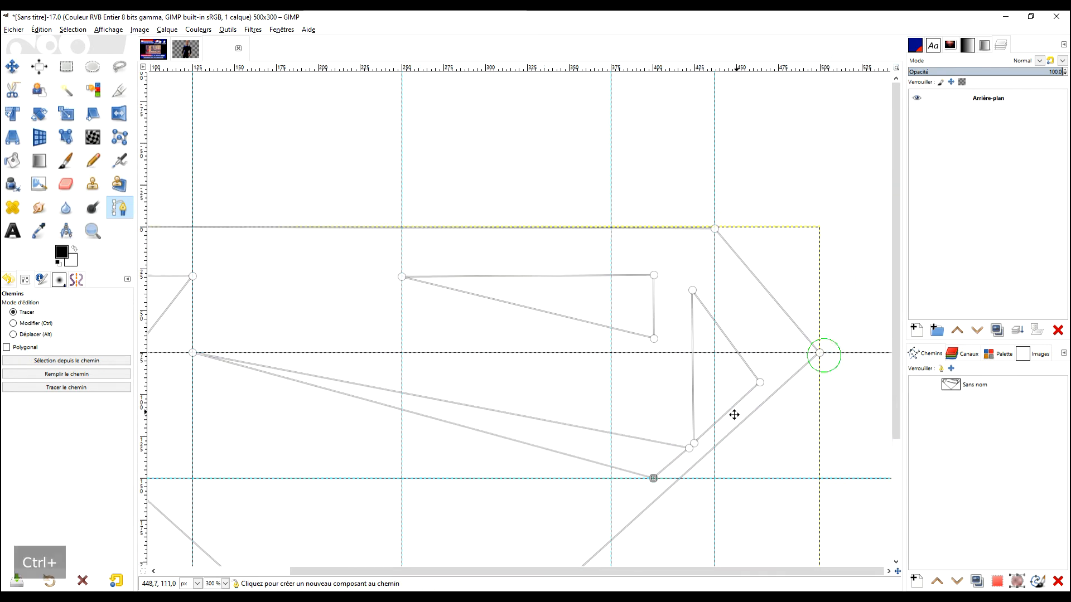
pyautogui.moveTo(680, 452)
pyautogui.mouseDown()
pyautogui.moveTo(700, 430)
pyautogui.moveTo(678, 453)
pyautogui.moveTo(692, 440)
pyautogui.mouseUp()
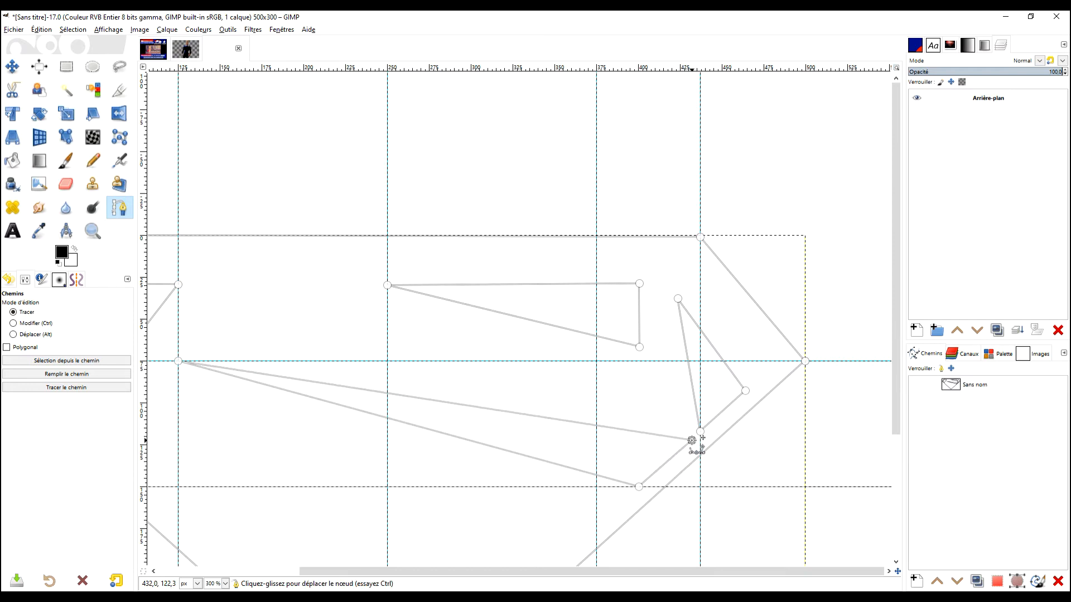
pyautogui.moveTo(745, 389); pyautogui.dragTo(759, 378)
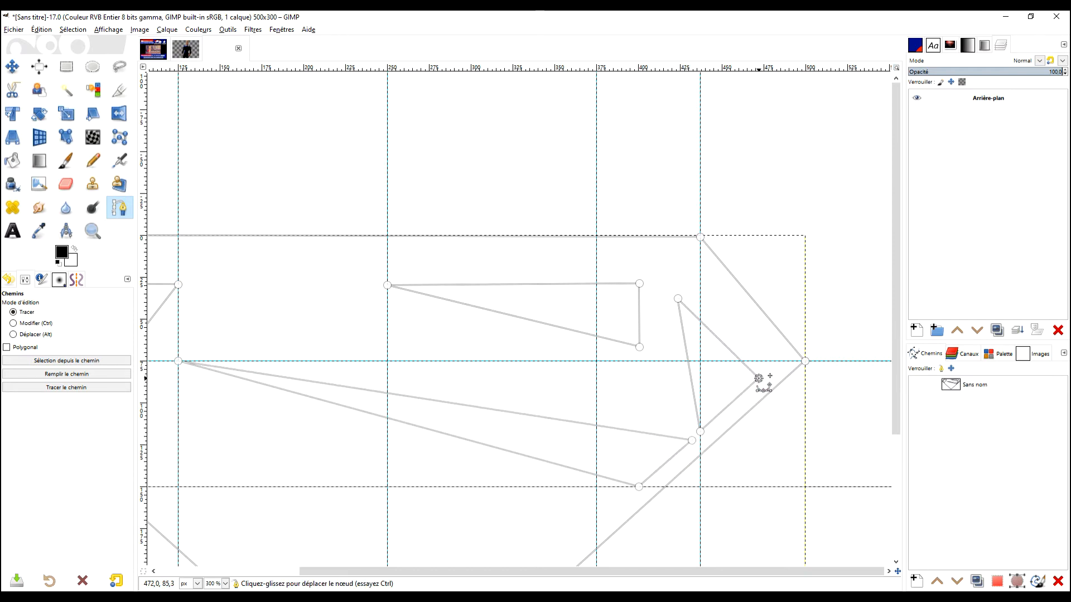
pyautogui.moveTo(677, 300); pyautogui.dragTo(683, 285)
pyautogui.moveTo(700, 432)
pyautogui.mouseDown()
pyautogui.moveTo(720, 412)
pyautogui.moveTo(707, 433)
pyautogui.moveTo(710, 423)
pyautogui.mouseUp()
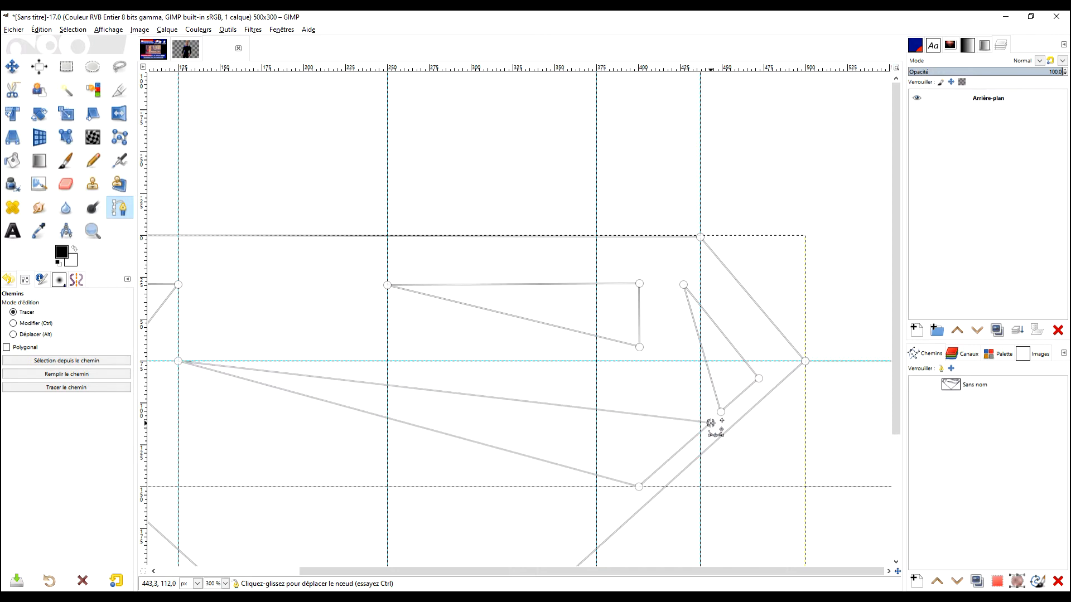
# Switch to path editing and bow the left corner shape's inner edge with handles at about (9, 36) and (113, 31) px.
pyautogui.scroll(-1, 603, 370)
pyautogui.moveTo(603, 370); pyautogui.dragTo(640, 351)
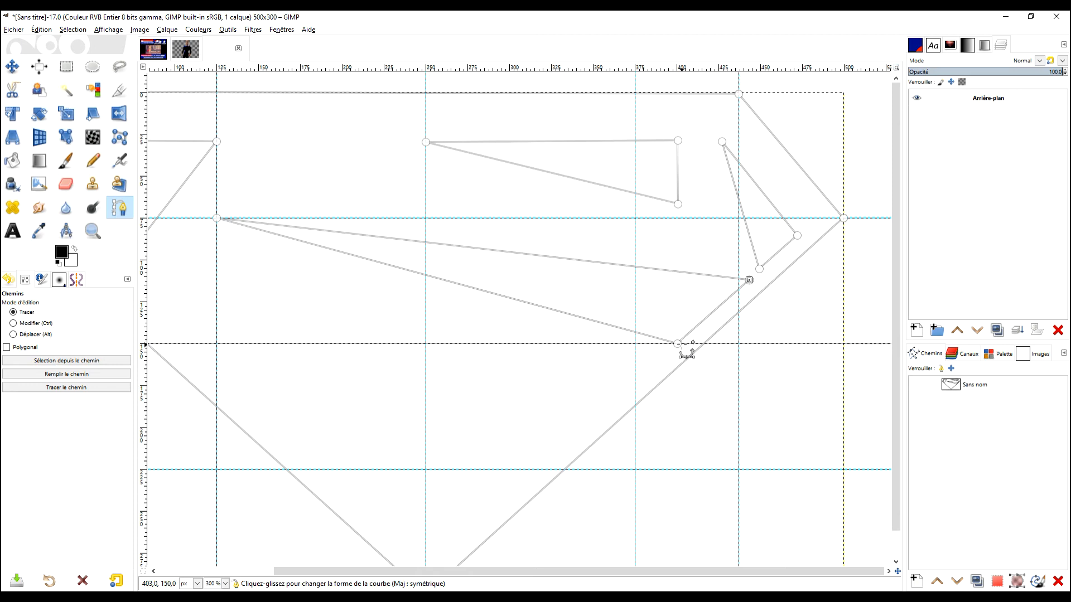
pyautogui.moveTo(603, 251); pyautogui.dragTo(629, 296)
pyautogui.click(42, 324)
pyautogui.moveTo(323, 191); pyautogui.dragTo(421, 240)
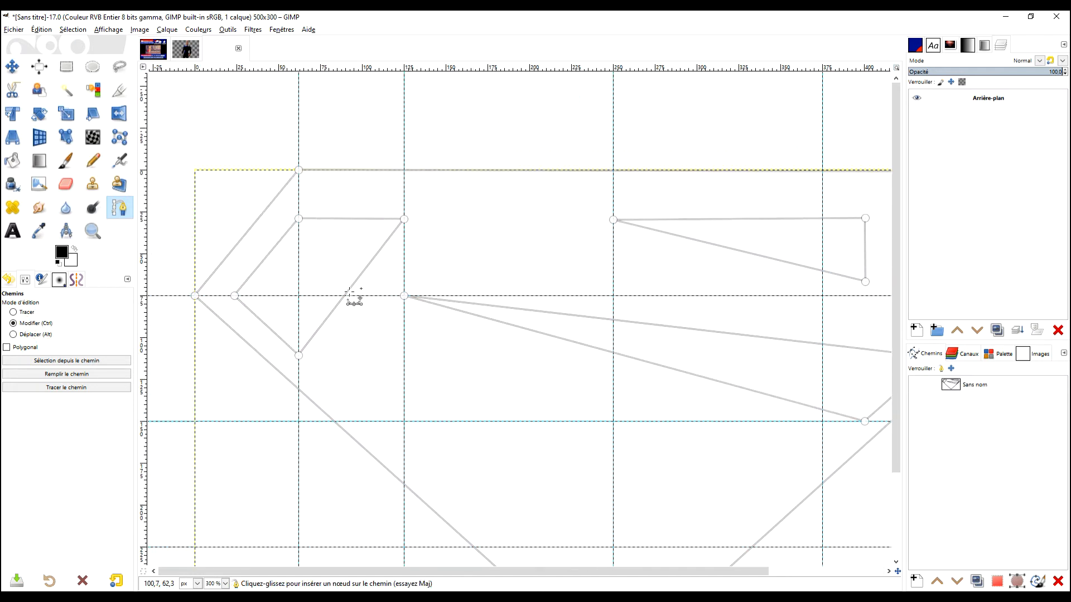
pyautogui.moveTo(299, 355); pyautogui.dragTo(210, 229)
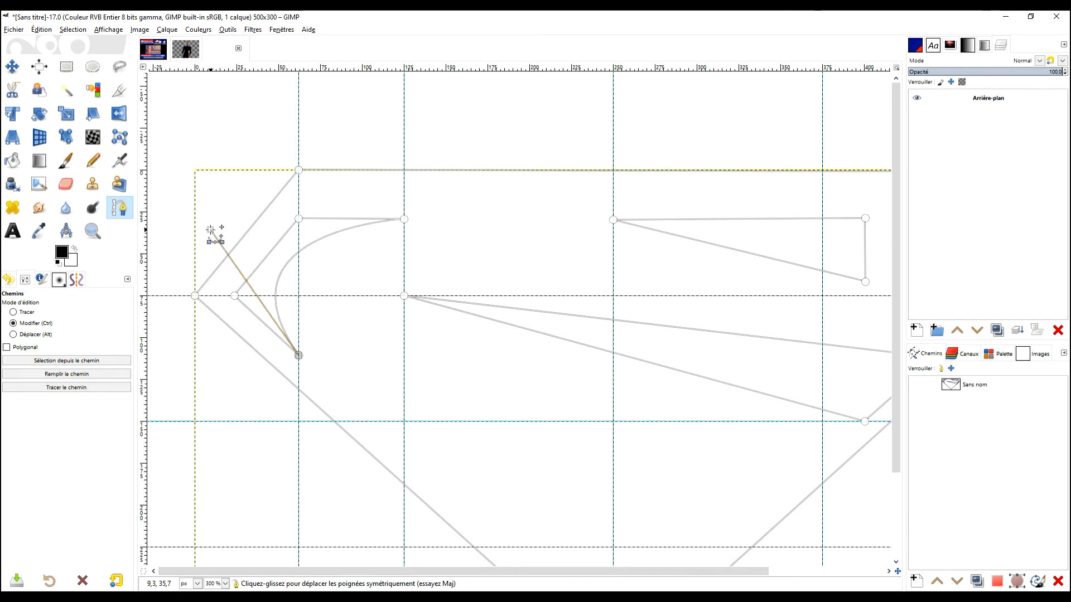
pyautogui.click(404, 219)
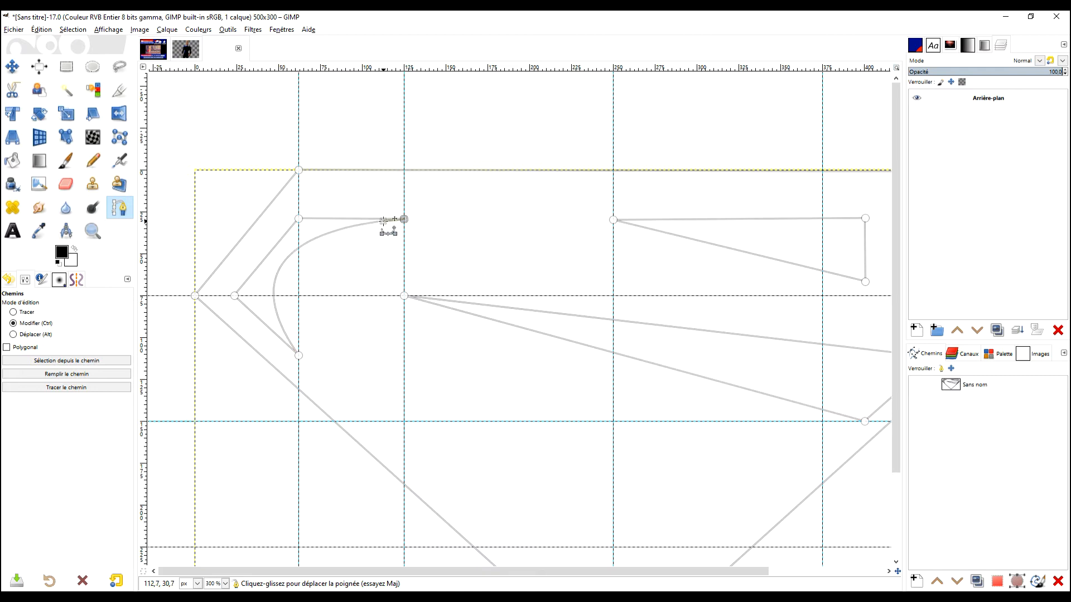
# Curve the left corner shape's top and outer edges, with the top handle at about (89, 24) px and a lower handle at (41, 98) px.
pyautogui.moveTo(404, 218); pyautogui.dragTo(351, 205)
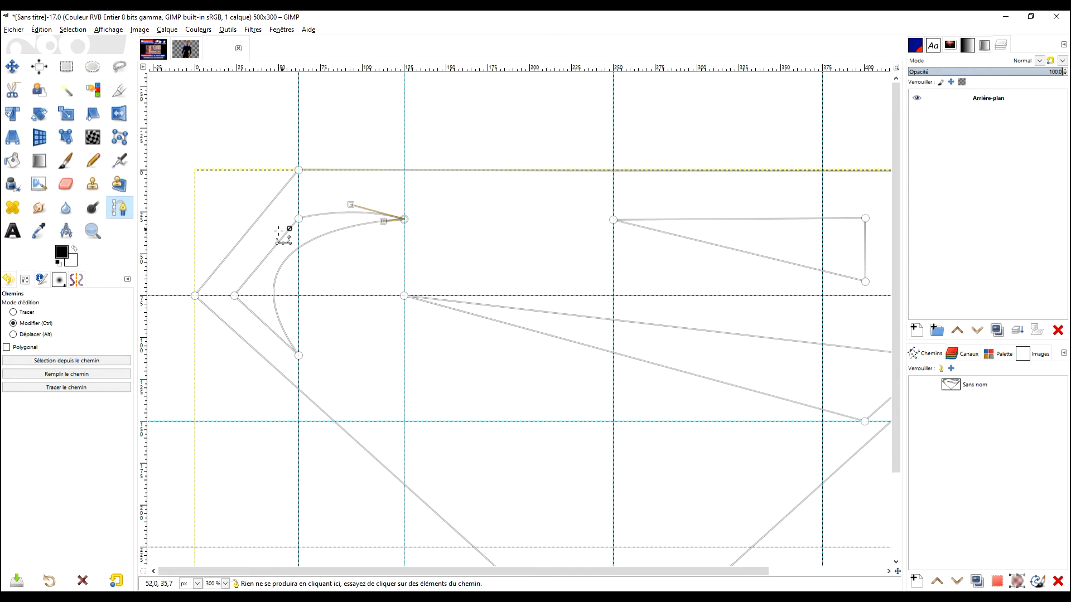
pyautogui.moveTo(234, 295); pyautogui.dragTo(257, 246)
pyautogui.click(405, 219)
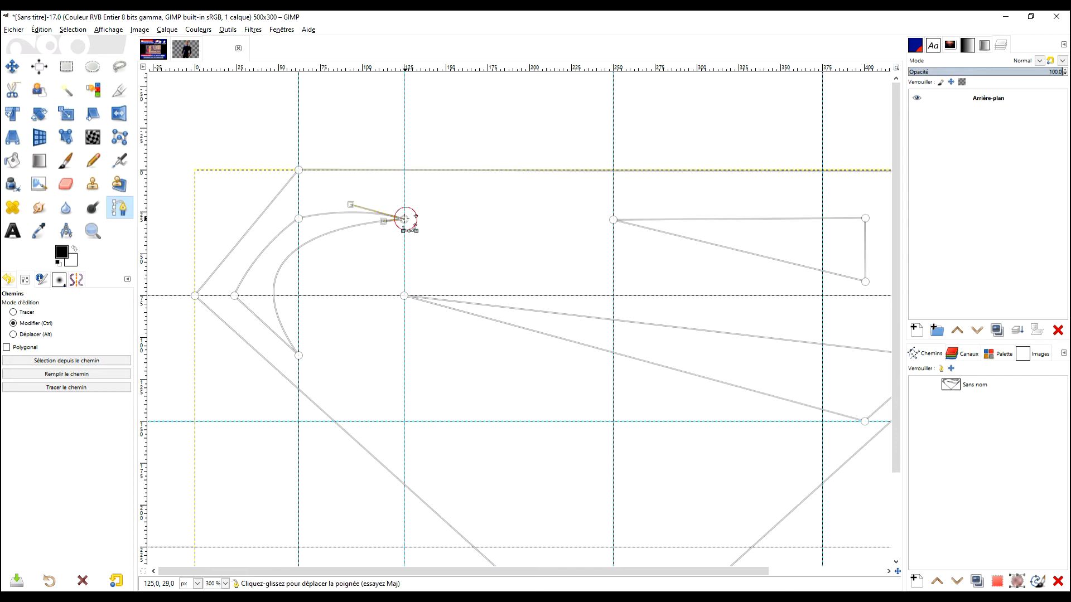
pyautogui.moveTo(352, 205); pyautogui.dragTo(343, 210)
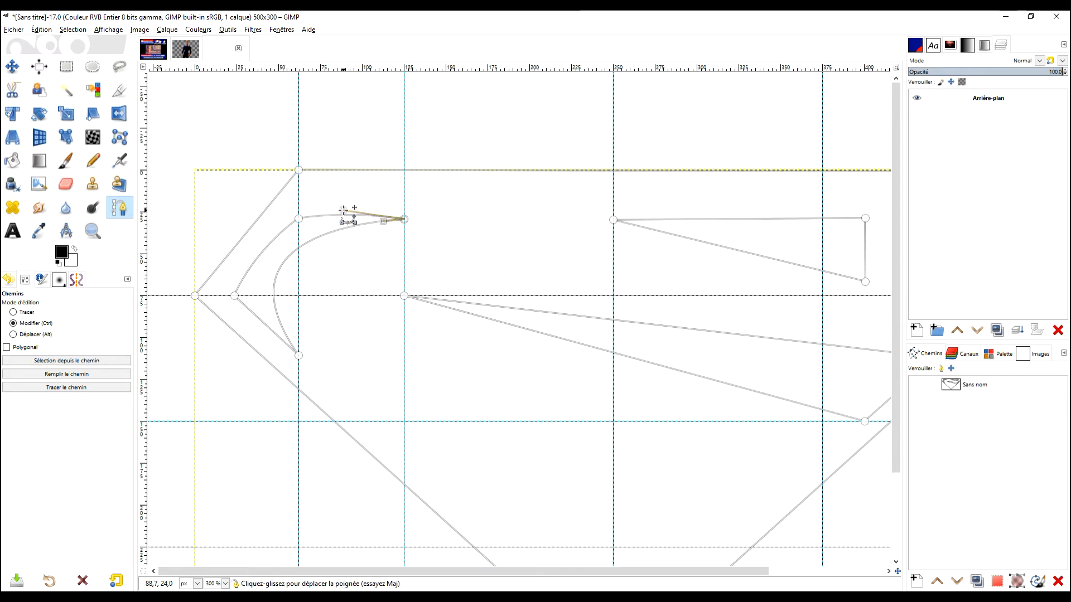
pyautogui.click(298, 355)
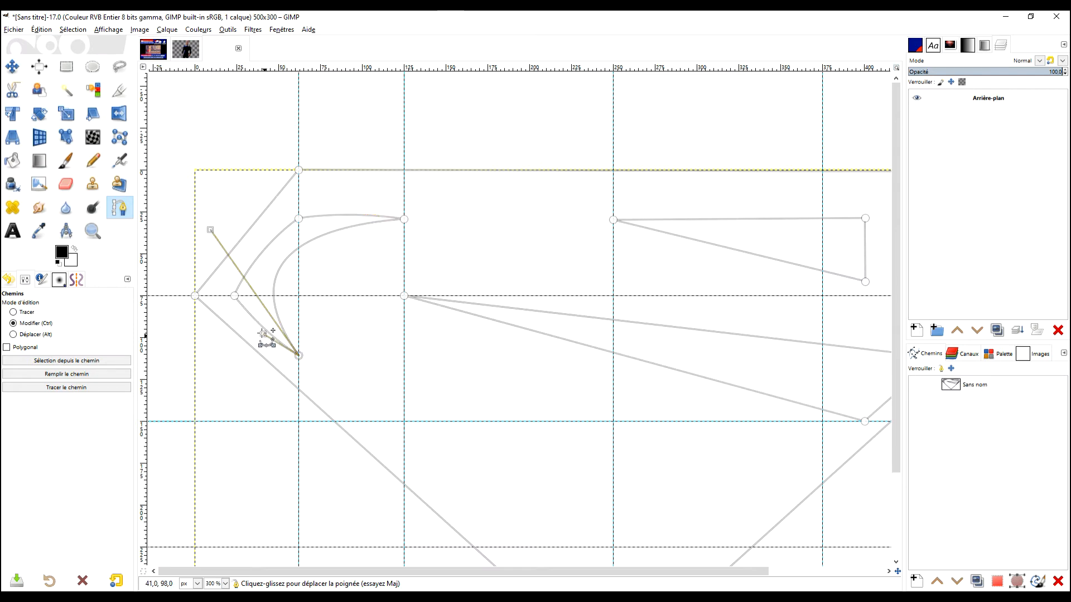
# Bend the long central triangle's lower and upper edges into curves with handles pulled from its three nodes.
pyautogui.press('-')
pyautogui.moveTo(670, 314); pyautogui.dragTo(514, 340)
pyautogui.moveTo(323, 328); pyautogui.dragTo(540, 362)
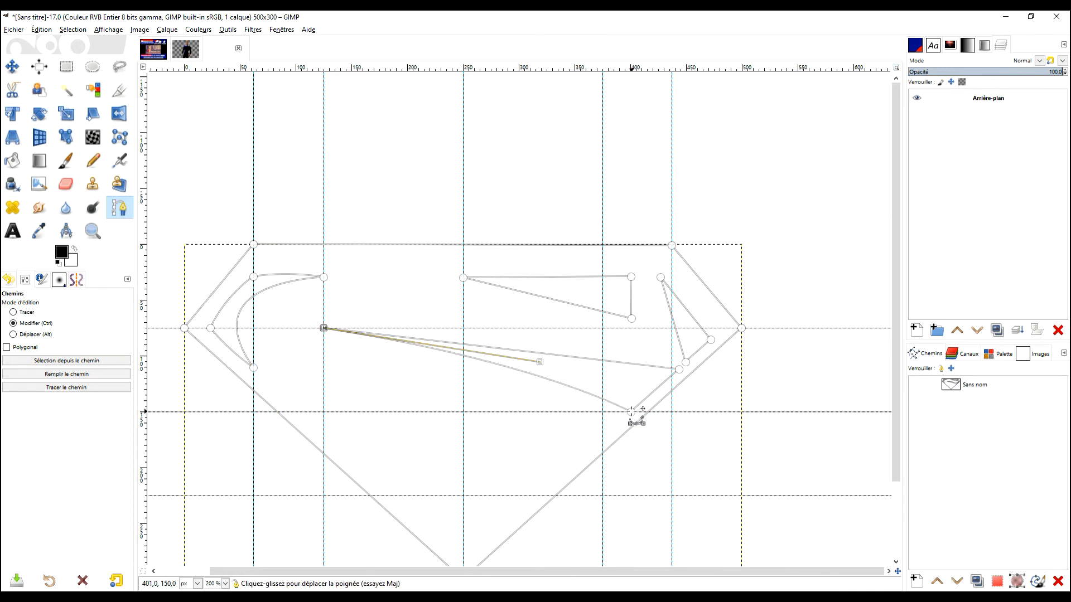
pyautogui.moveTo(631, 413); pyautogui.dragTo(558, 393)
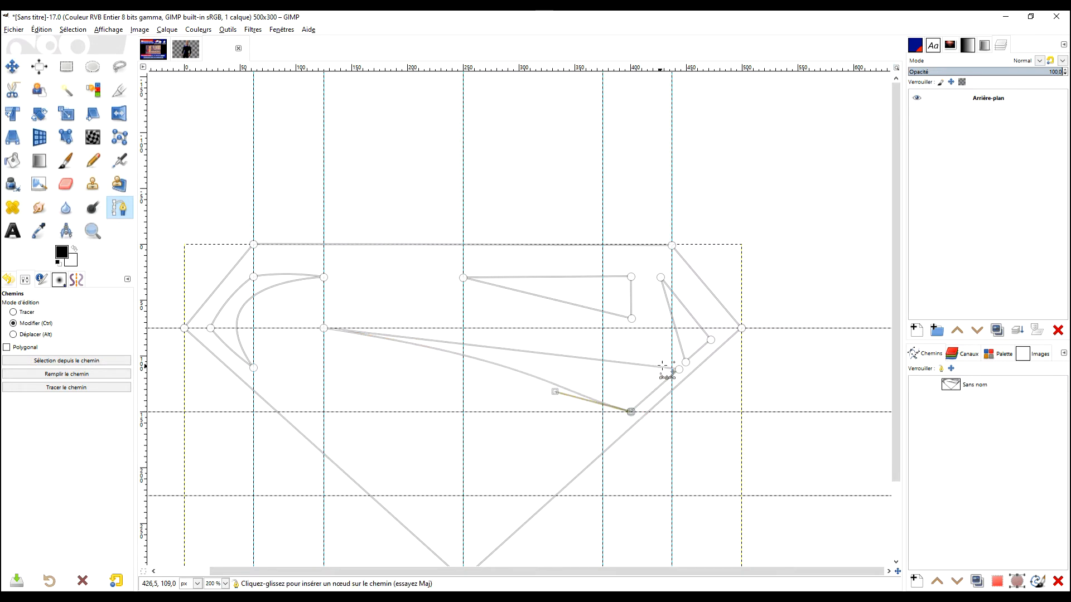
pyautogui.moveTo(679, 369); pyautogui.dragTo(419, 260)
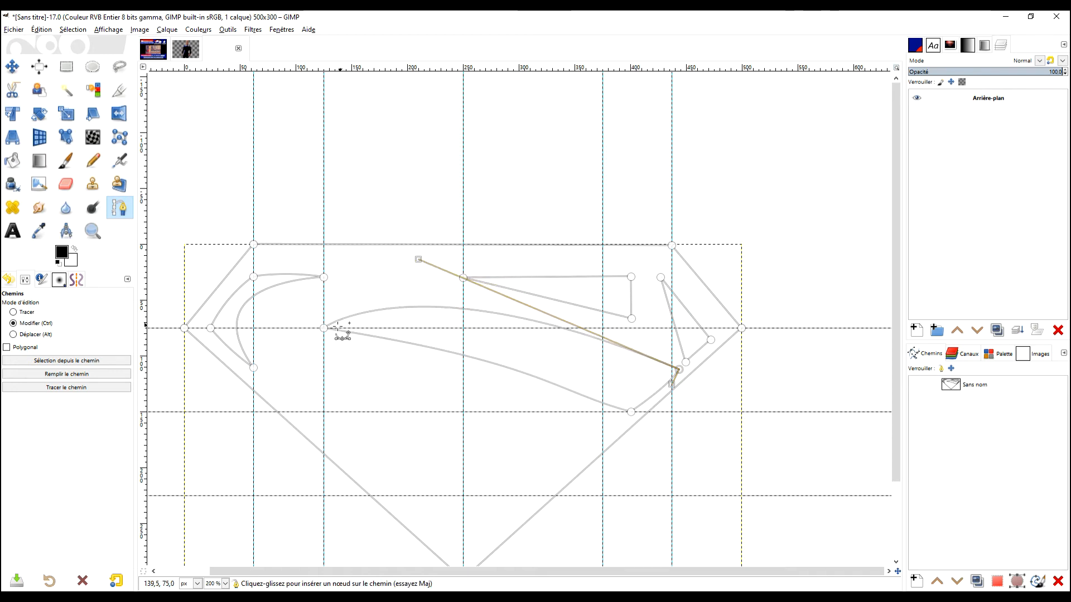
pyautogui.moveTo(324, 328); pyautogui.dragTo(323, 286)
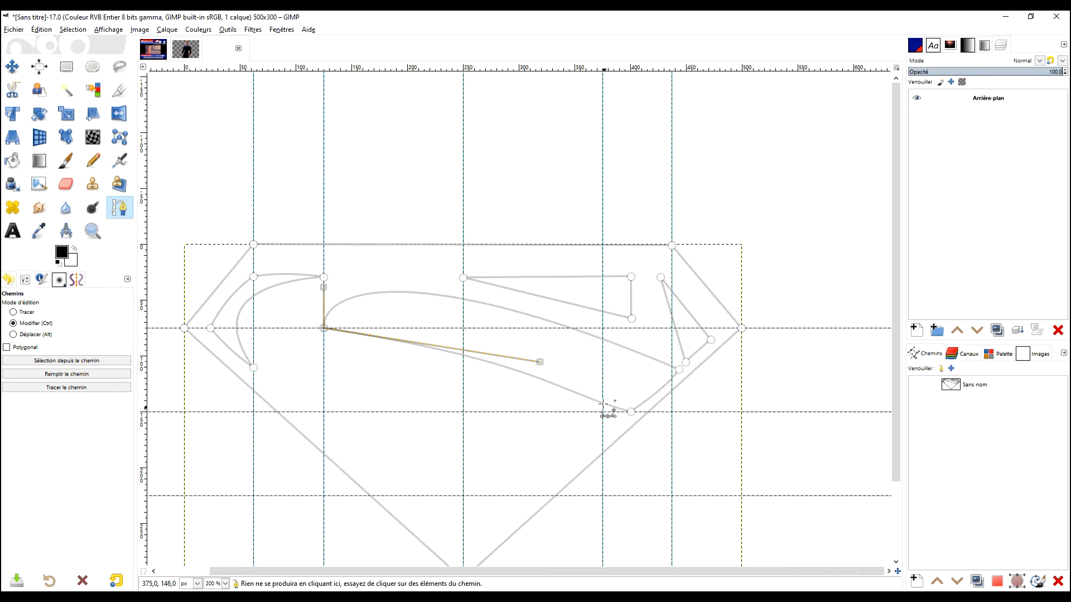
# Reshape the central shape's lower and short right edges with handles at about (417, 142), (375, 109) and (125, 134) px.
pyautogui.moveTo(539, 362); pyautogui.dragTo(581, 351)
pyautogui.moveTo(631, 411)
pyautogui.mouseDown()
pyautogui.moveTo(565, 403)
pyautogui.moveTo(650, 403)
pyautogui.mouseUp()
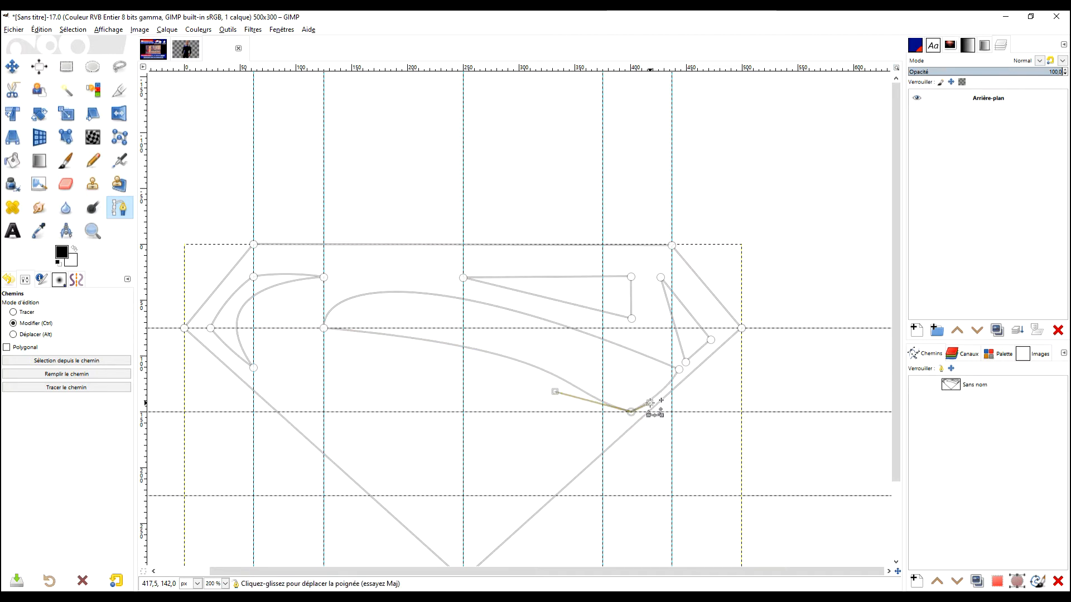
pyautogui.moveTo(555, 392); pyautogui.dragTo(602, 367)
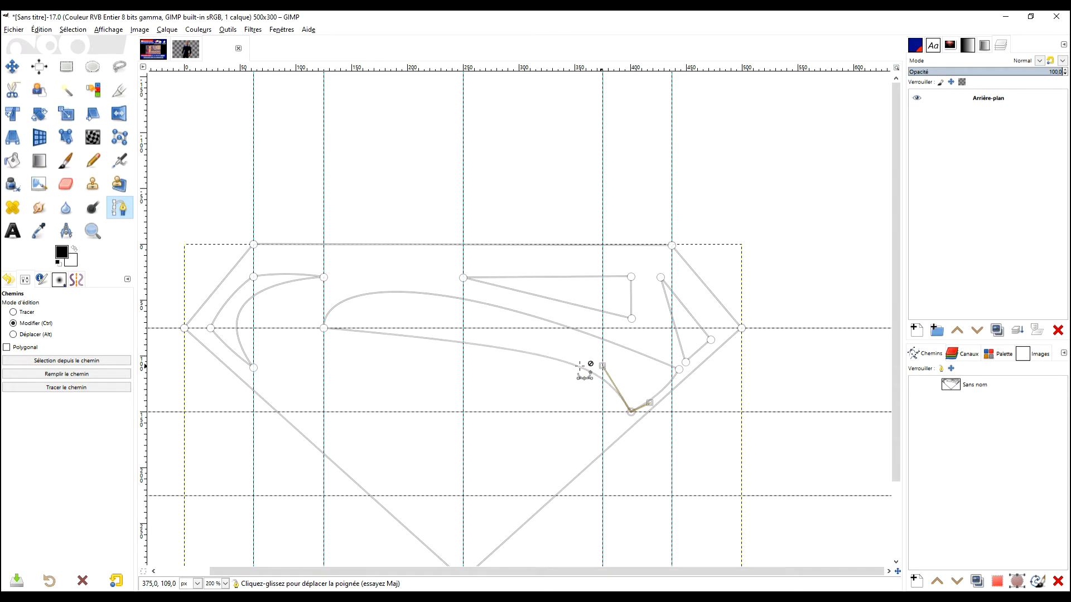
pyautogui.moveTo(324, 328); pyautogui.dragTo(325, 393)
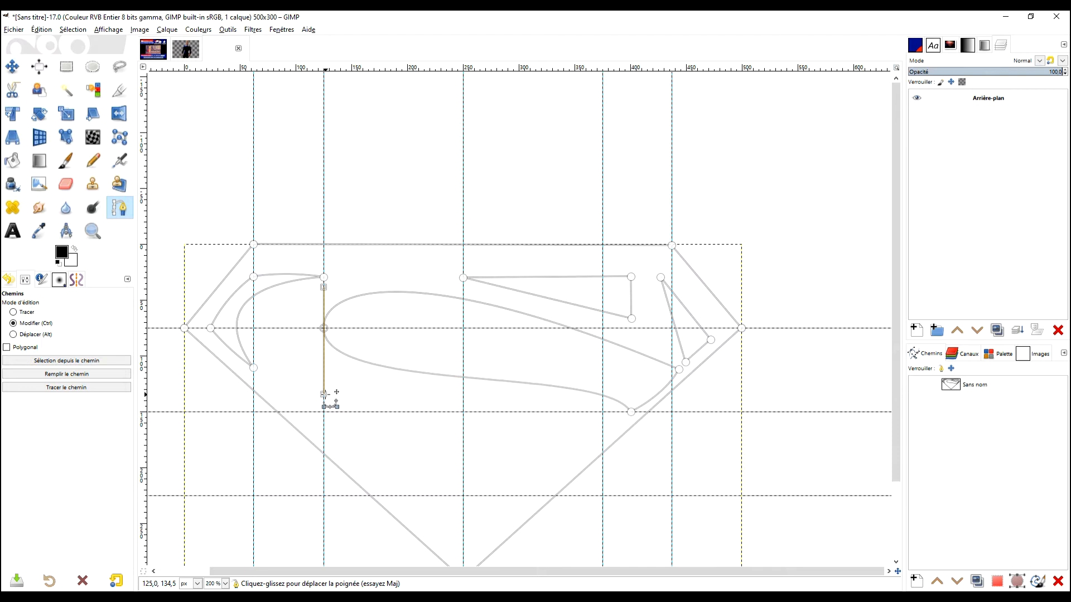
# Adjust the central shape's upper-right node with handles at about (370, 60) and (431, 130) px.
pyautogui.click(679, 369)
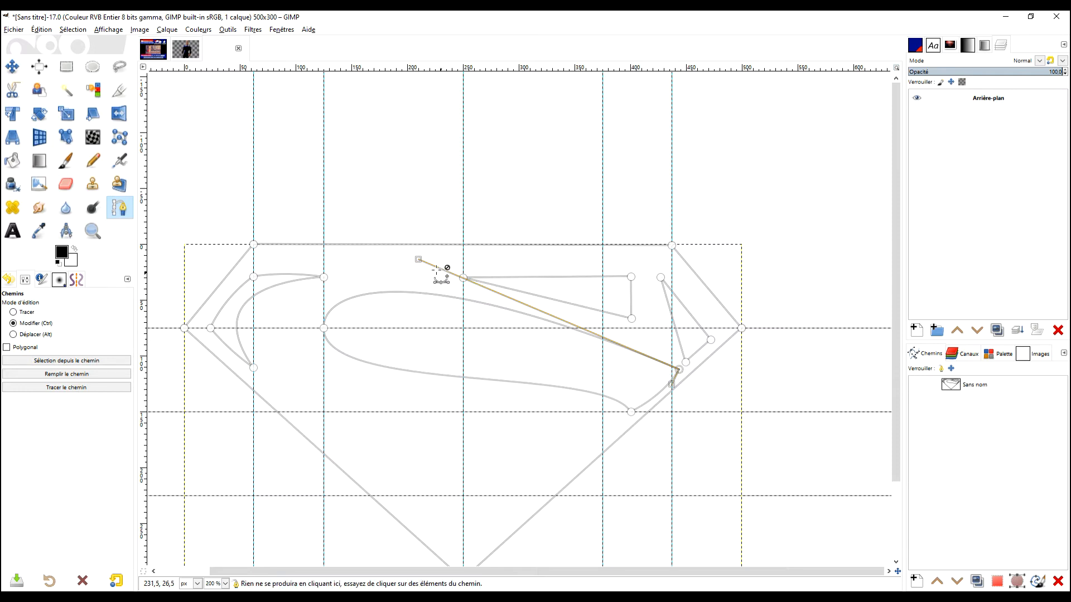
pyautogui.moveTo(418, 260); pyautogui.dragTo(596, 312)
pyautogui.moveTo(671, 385); pyautogui.dragTo(667, 391)
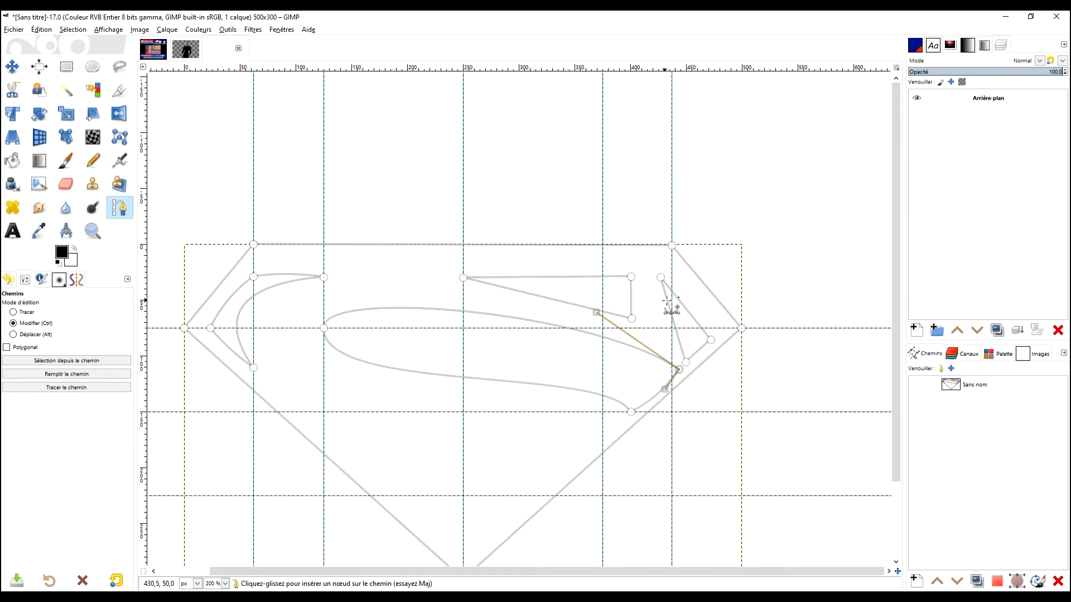
# Curve the right corner triangle's inner edge with handles at about (420, 70) and (413, 59) px and round its outer edge.
pyautogui.click(686, 362)
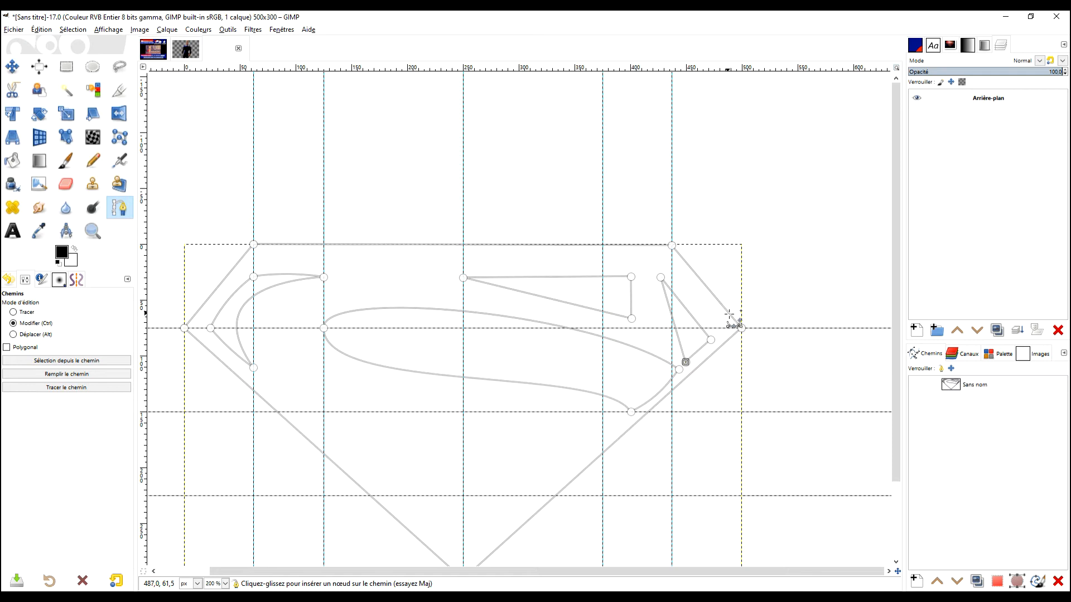
pyautogui.moveTo(685, 362); pyautogui.dragTo(653, 323)
pyautogui.click(661, 277)
pyautogui.moveTo(659, 278); pyautogui.dragTo(646, 311)
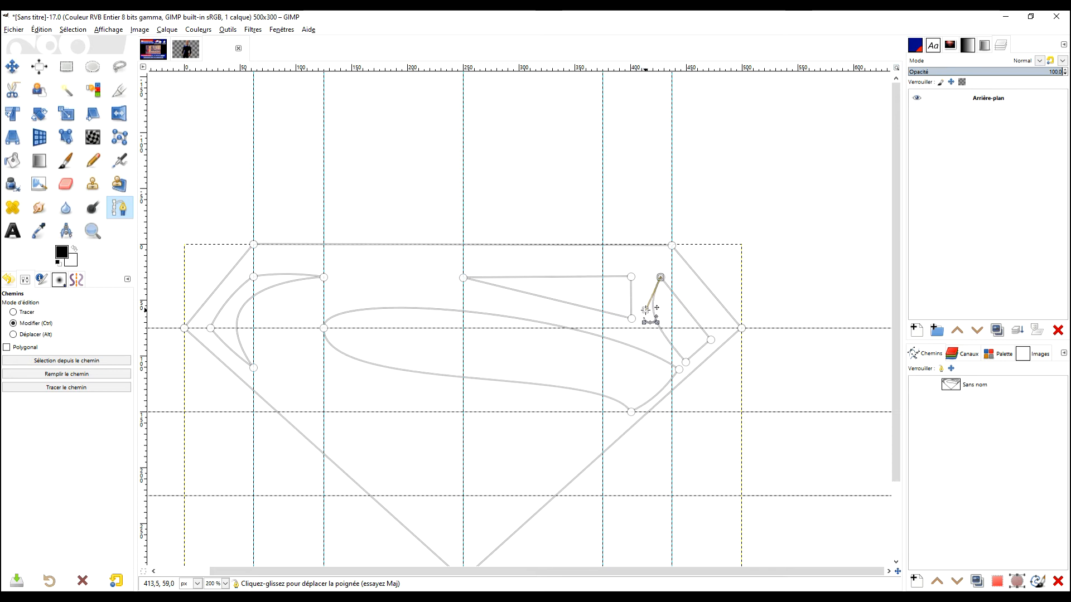
pyautogui.click(711, 340)
# Curve all three edges of the upper central triangle with handles at about (324, 22), (300, 56), (410, 46) and (260, 28) px.
pyautogui.click(631, 276)
pyautogui.moveTo(641, 278); pyautogui.dragTo(545, 269)
pyautogui.click(632, 318)
pyautogui.moveTo(634, 318); pyautogui.dragTo(519, 307)
pyautogui.moveTo(636, 315); pyautogui.dragTo(641, 302)
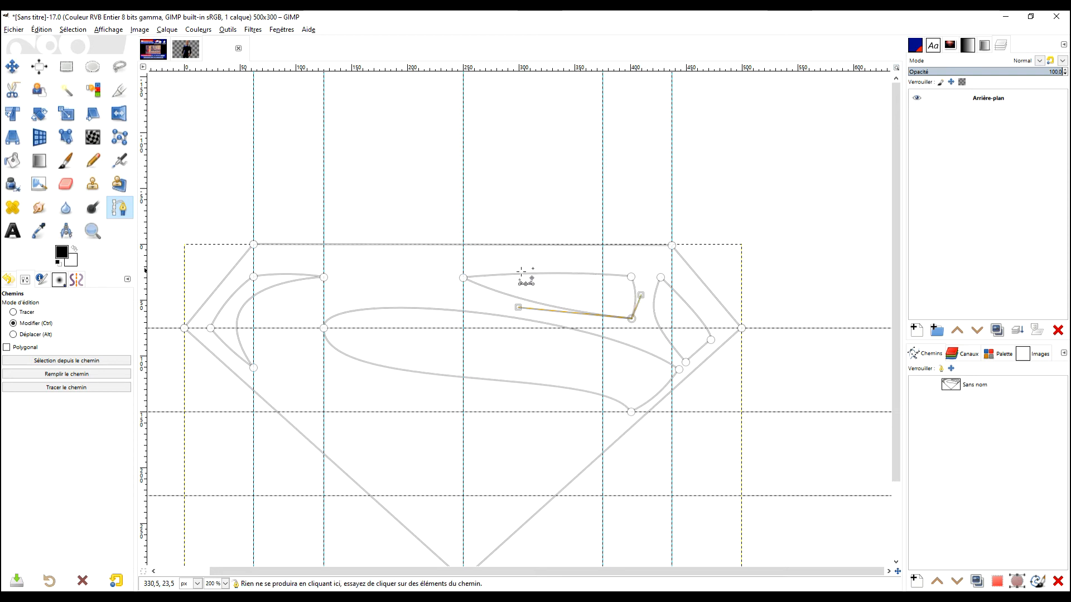
pyautogui.click(463, 277)
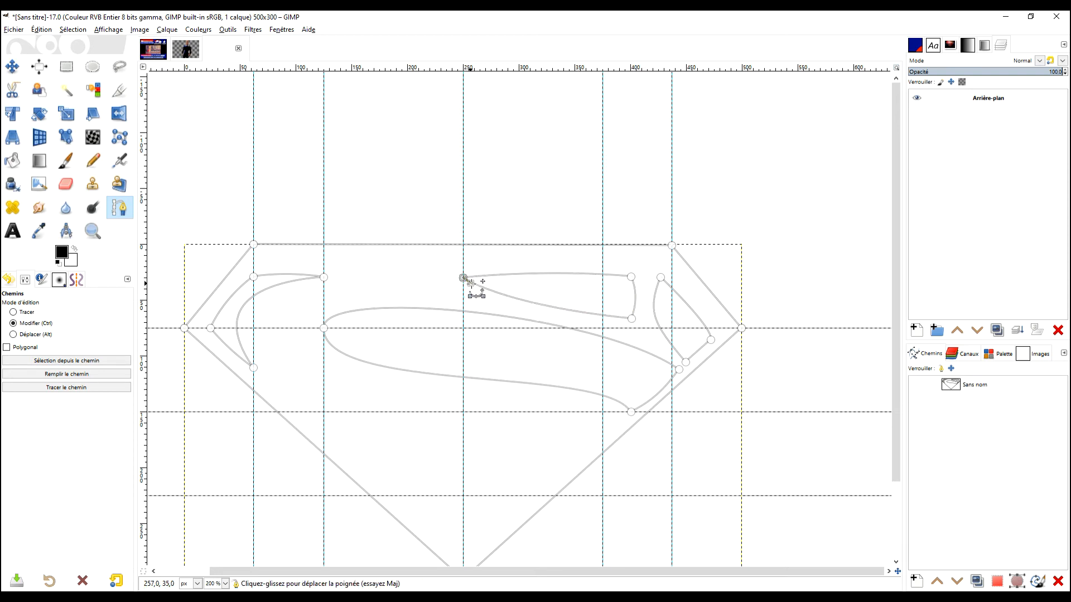
pyautogui.moveTo(464, 278); pyautogui.dragTo(474, 276)
# Refine the right corner shape's top node with handles at about (437, 33) and (421, 58) px.
pyautogui.moveTo(660, 277); pyautogui.dragTo(671, 281)
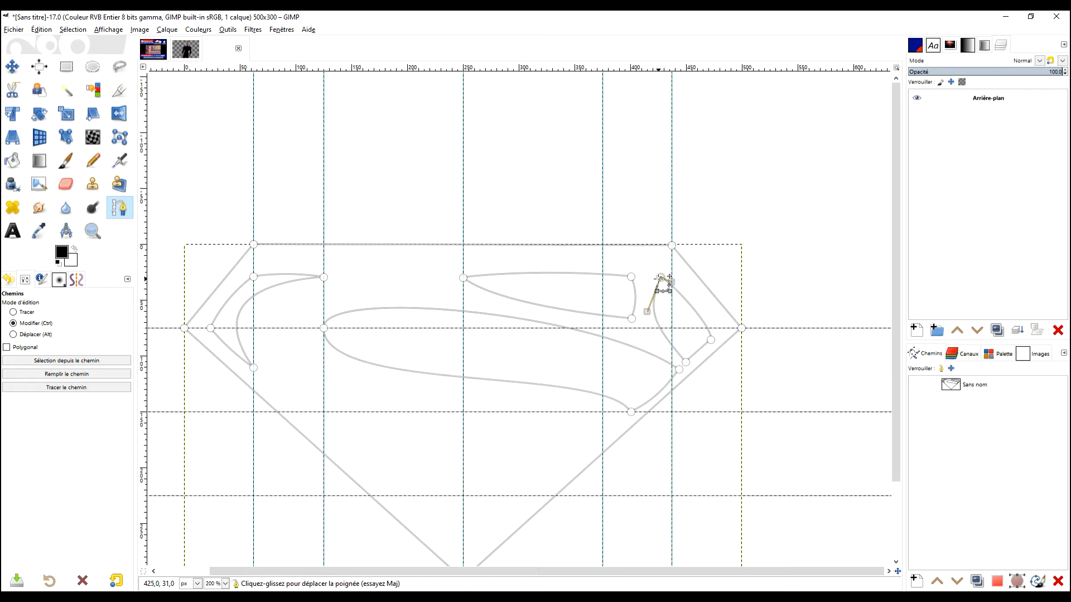
pyautogui.moveTo(659, 277); pyautogui.dragTo(653, 312)
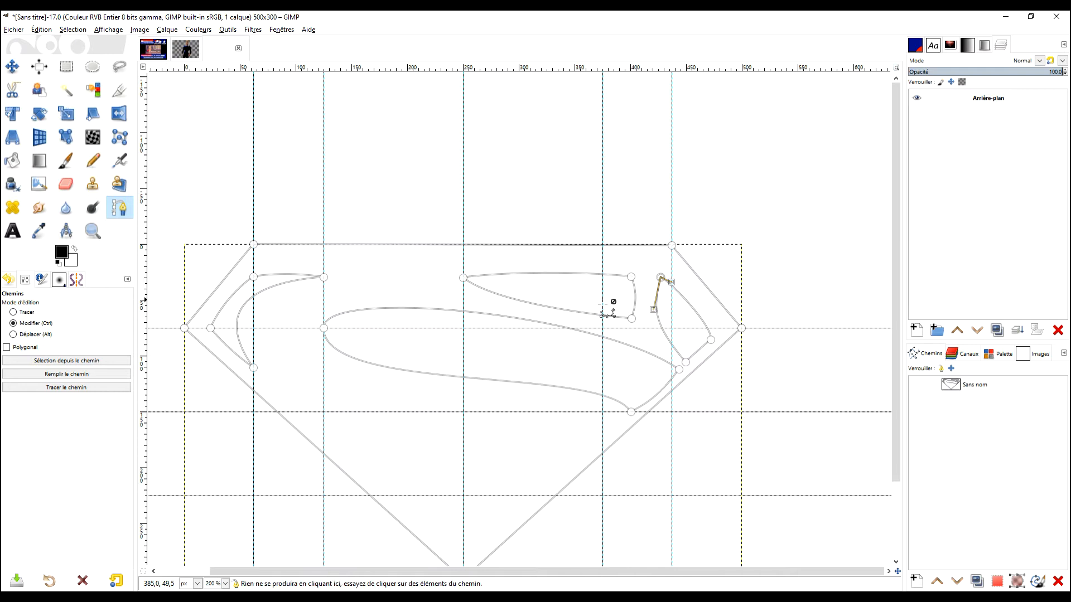
pyautogui.scroll(-3, 641, 396)
pyautogui.scroll(4, 628, 401)
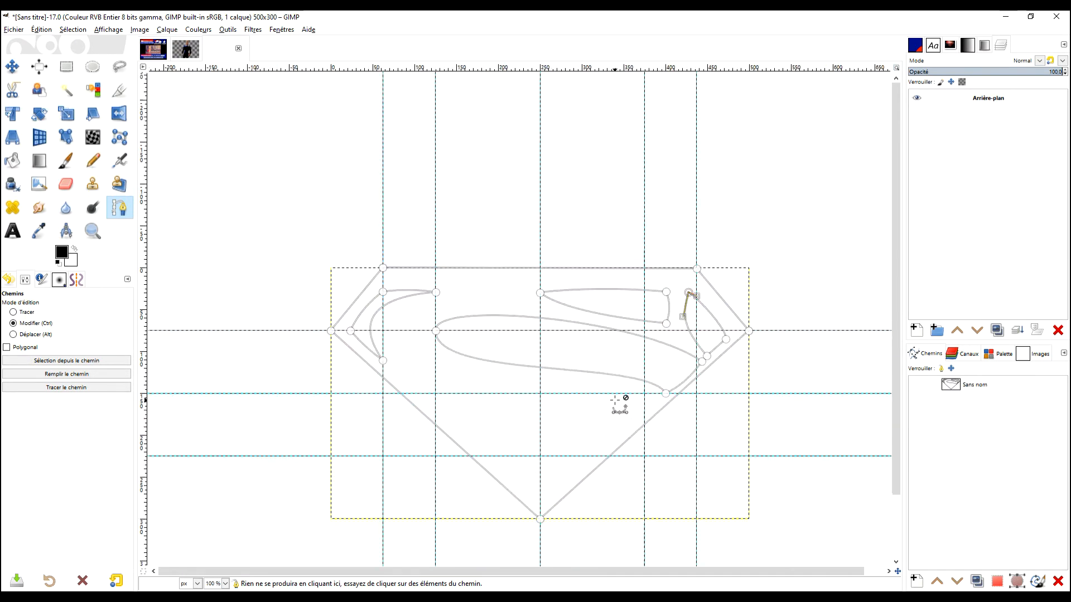
pyautogui.scroll(-1, 615, 400)
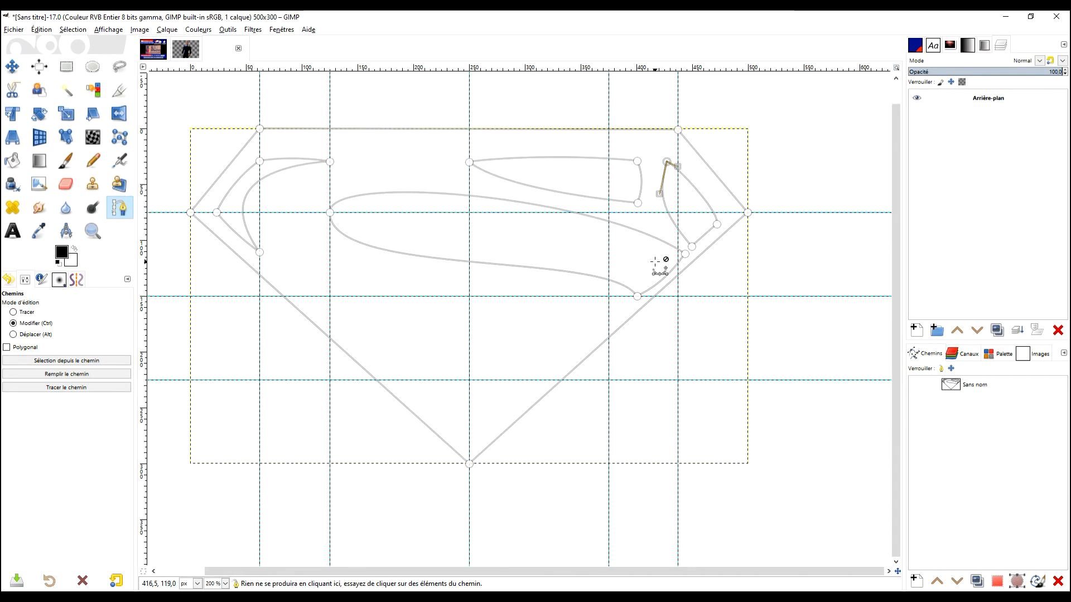
# Trace a closed triangle inside the shield's bottom tip with nodes at about (250, 278), (303, 233) and (198, 233) px.
pyautogui.click(22, 312)
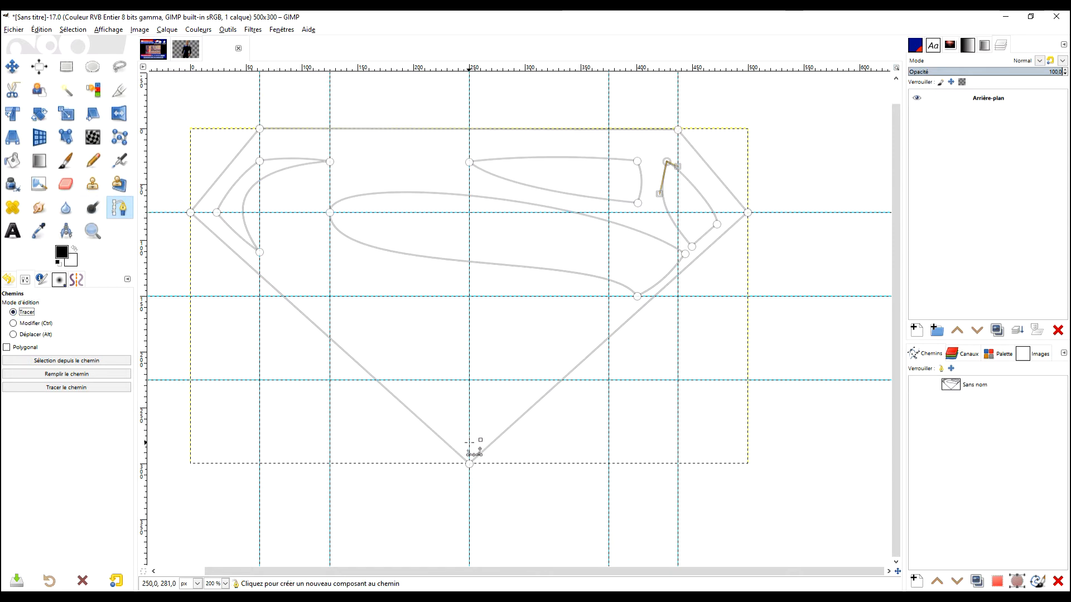
pyautogui.click(469, 438)
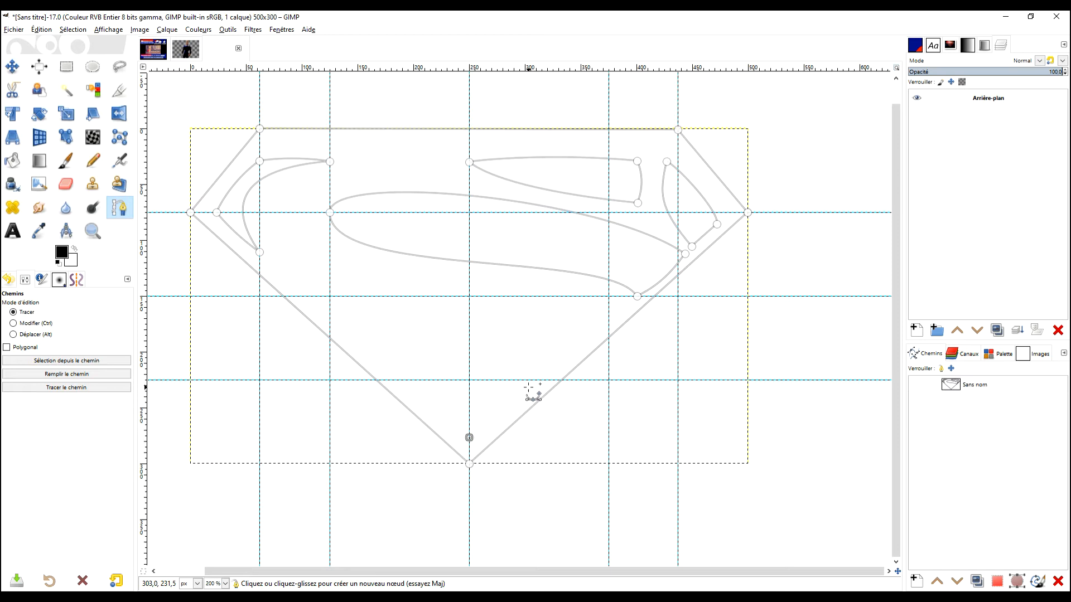
pyautogui.click(529, 388)
pyautogui.click(411, 389)
pyautogui.press('ctrl')
pyautogui.keyDown('ctrl'); pyautogui.click(469, 438); pyautogui.keyUp('ctrl')
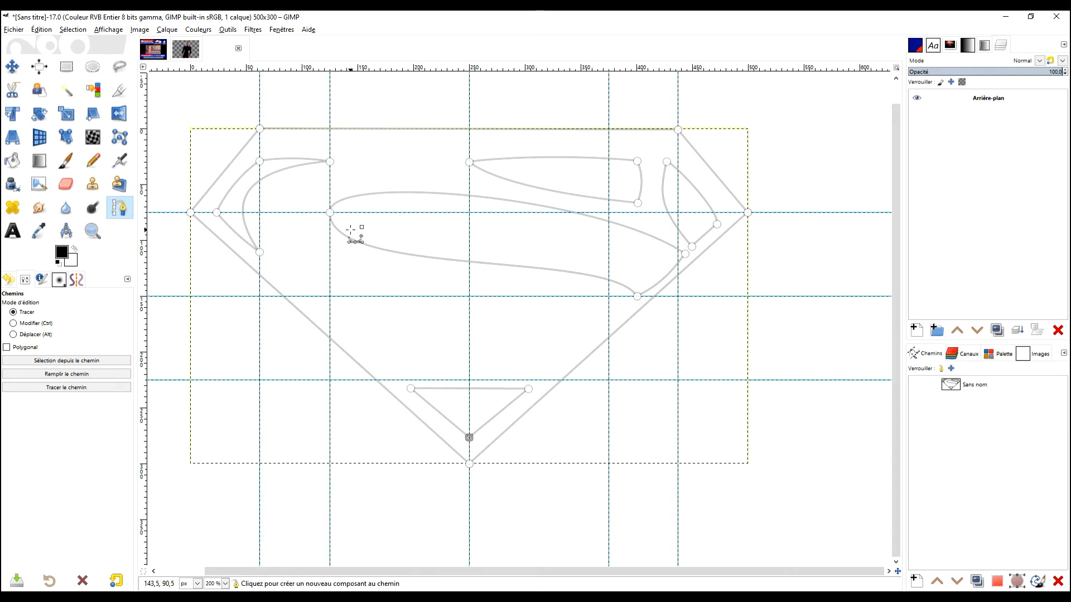
# Trace a closed triangle below the central shape with nodes at about (125, 155), (250, 225) and (338, 192) px.
pyautogui.click(330, 301)
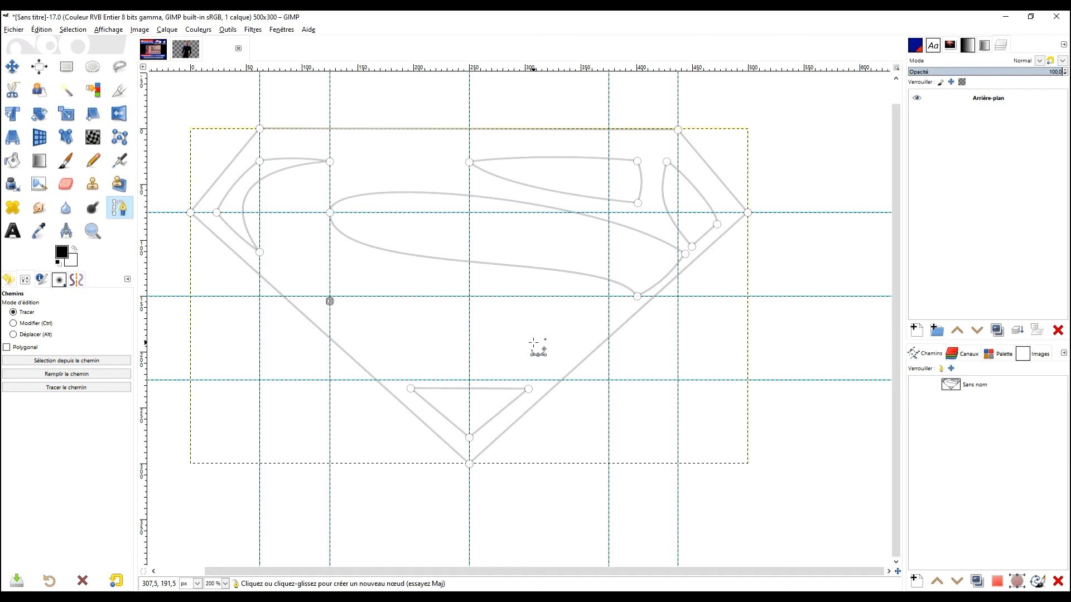
pyautogui.click(469, 380)
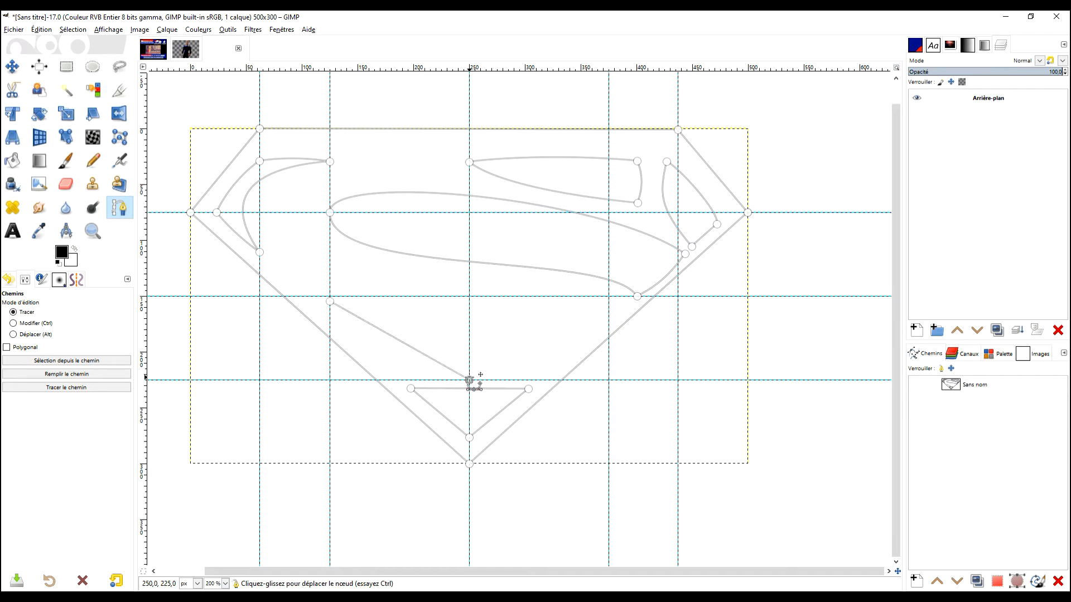
pyautogui.click(568, 343)
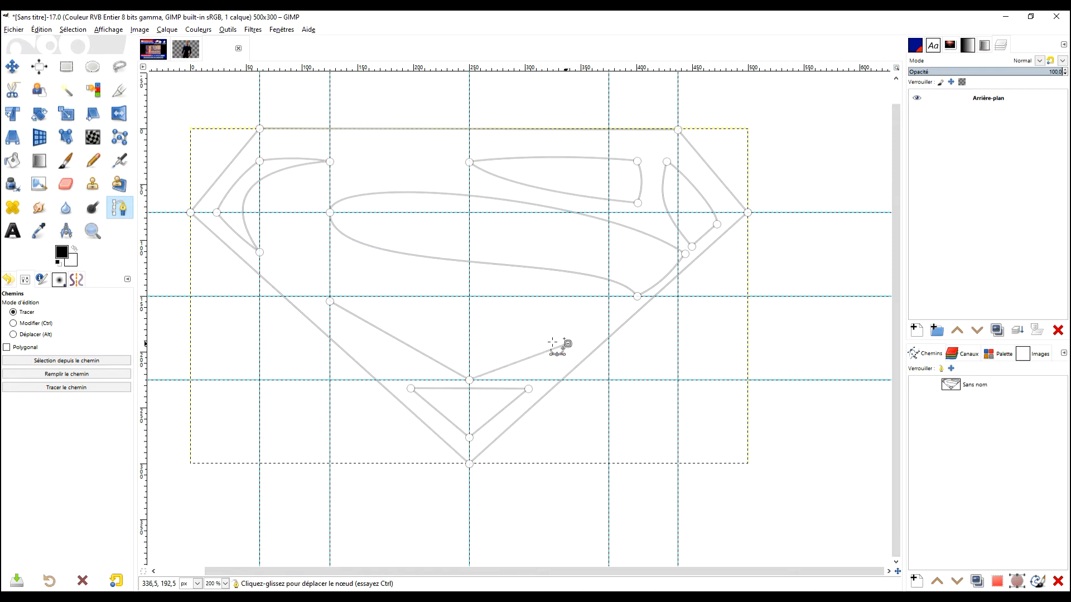
pyautogui.keyDown('ctrl'); pyautogui.click(329, 301); pyautogui.keyUp('ctrl')
# Curve the lower shape's upper and left edges with handles at about (223, 191), (303, 172), (179, 220) and (131, 166) px.
pyautogui.click(34, 322)
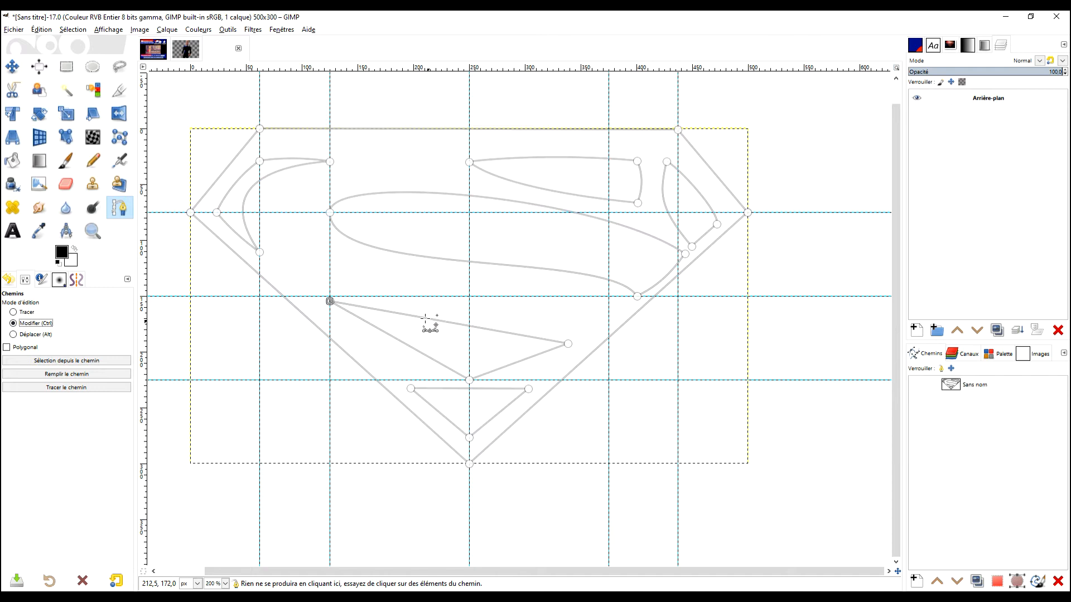
pyautogui.moveTo(333, 302); pyautogui.dragTo(439, 342)
pyautogui.moveTo(568, 343); pyautogui.dragTo(528, 320)
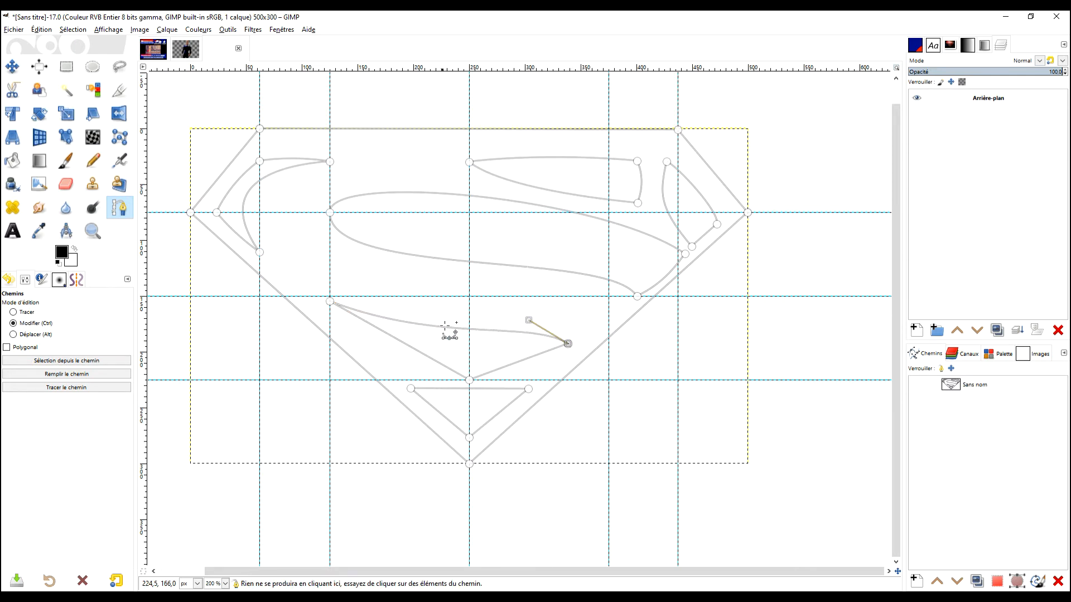
pyautogui.moveTo(469, 380); pyautogui.dragTo(390, 373)
pyautogui.click(330, 302)
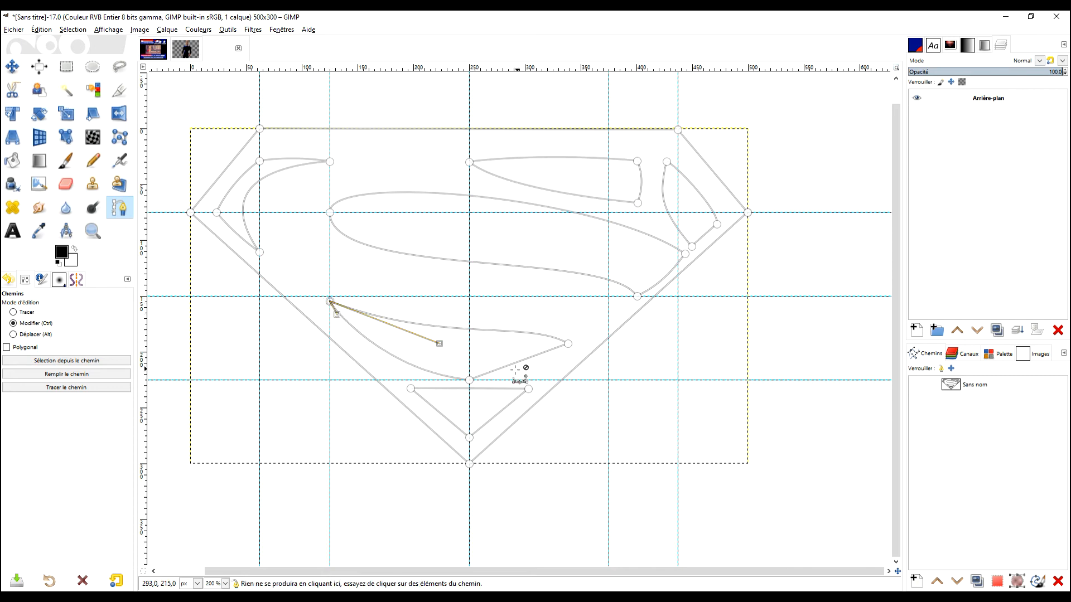
# Round the lower shape's right end with handles at about (323, 225), (335, 209) and (337, 172) px.
pyautogui.moveTo(469, 380); pyautogui.dragTo(550, 380)
pyautogui.moveTo(568, 343); pyautogui.dragTo(564, 362)
pyautogui.click(530, 320)
pyautogui.moveTo(531, 319); pyautogui.dragTo(566, 320)
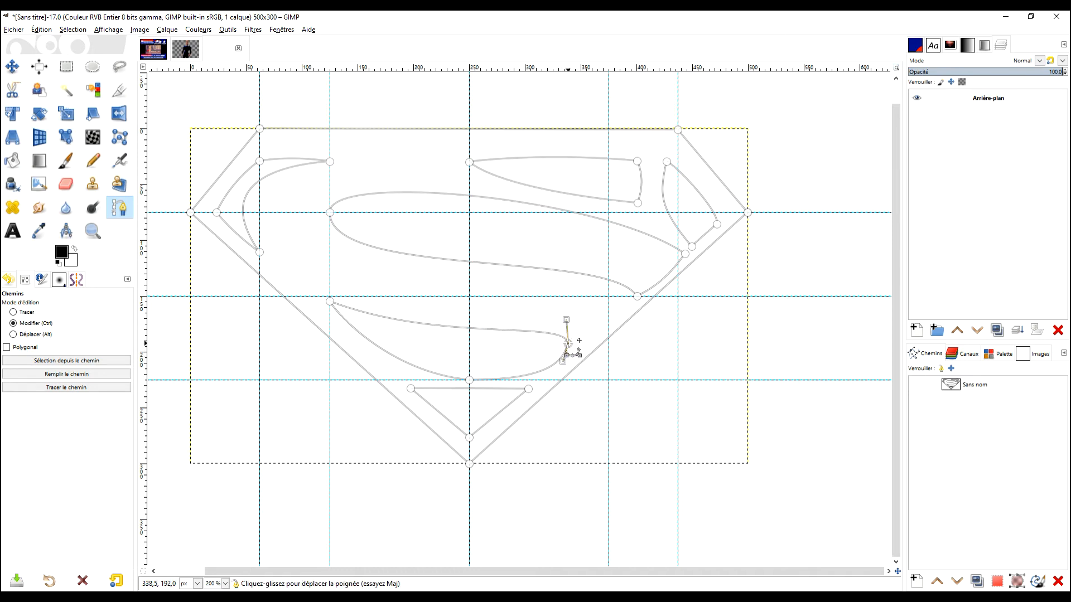
# Move the lower shape's right node to about (321, 200) px and extend the bottom node's left handle to about (143, 220) px.
pyautogui.click(26, 313)
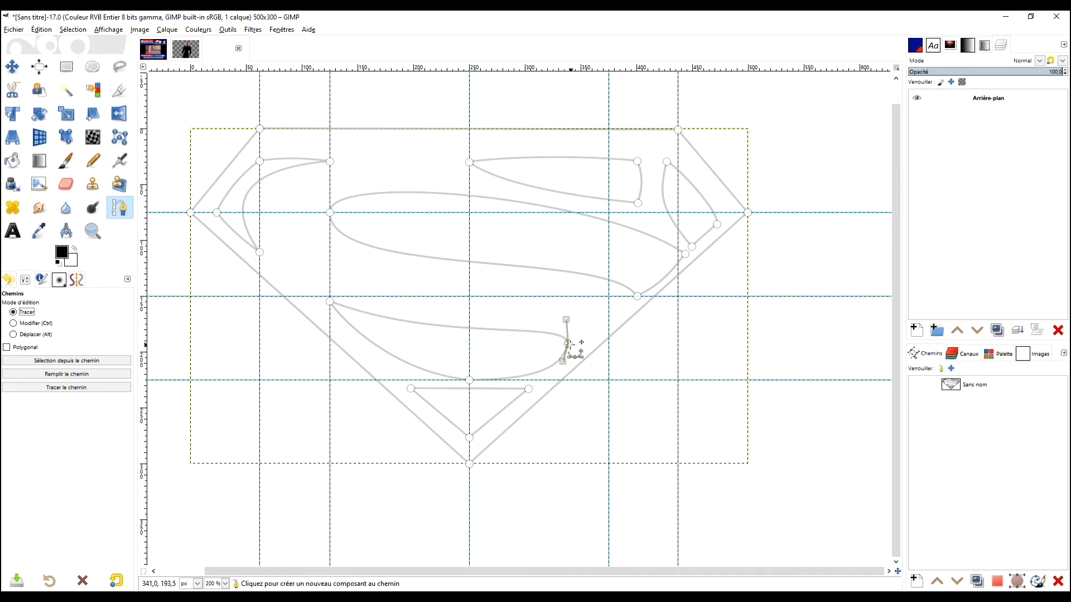
pyautogui.moveTo(568, 343); pyautogui.dragTo(561, 347)
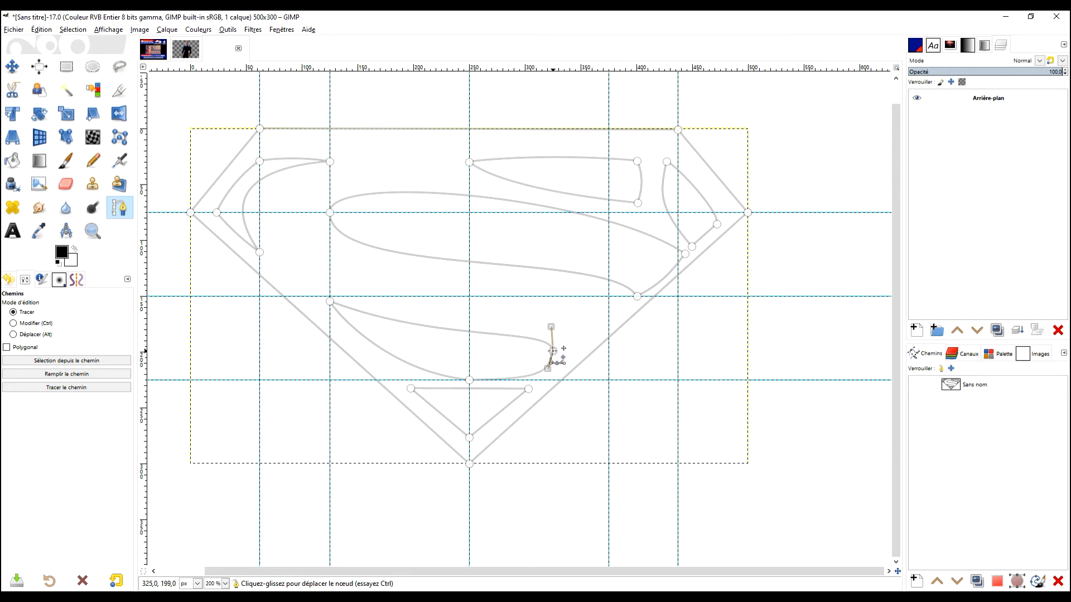
pyautogui.click(469, 380)
pyautogui.press('ctrl')
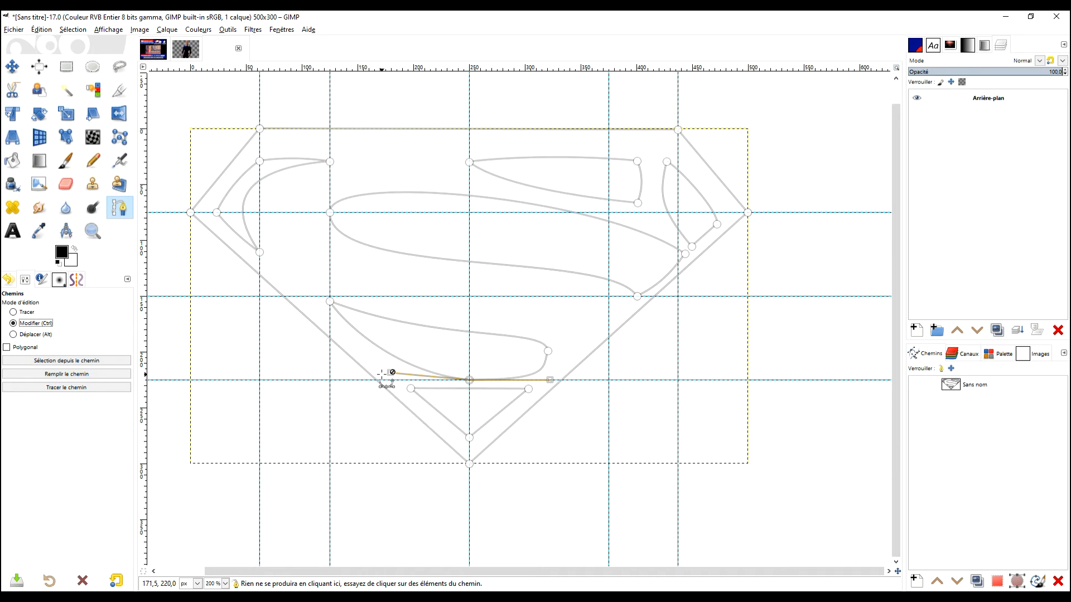
pyautogui.moveTo(391, 372); pyautogui.dragTo(350, 374)
# Curve the bottom-tip triangle's left and top edges with handles at about (207, 245), (257, 247) and (231, 229) px.
pyautogui.click(411, 388)
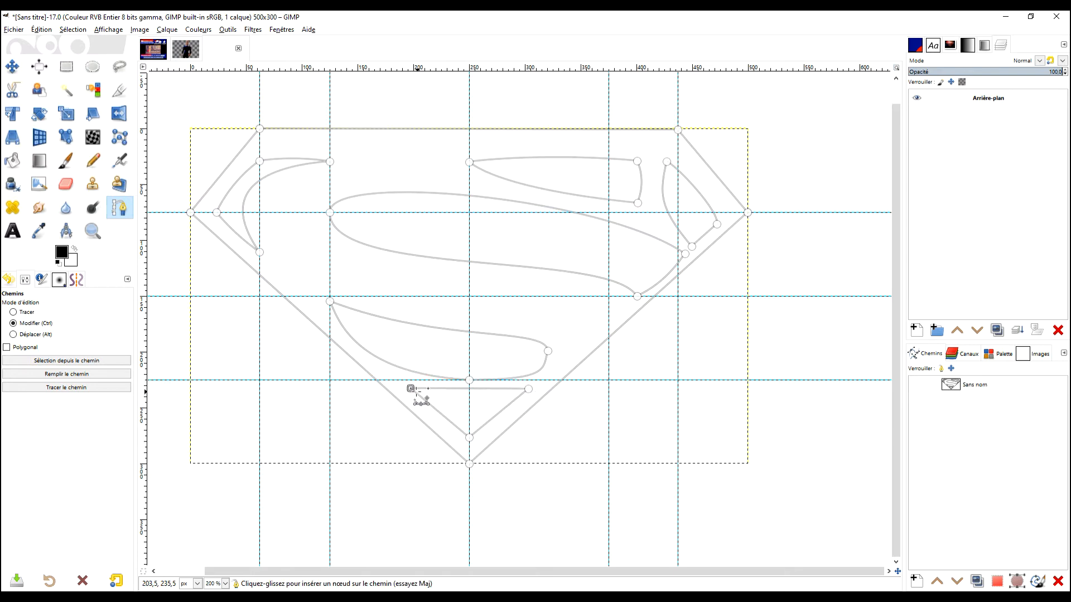
pyautogui.moveTo(411, 388); pyautogui.dragTo(439, 401)
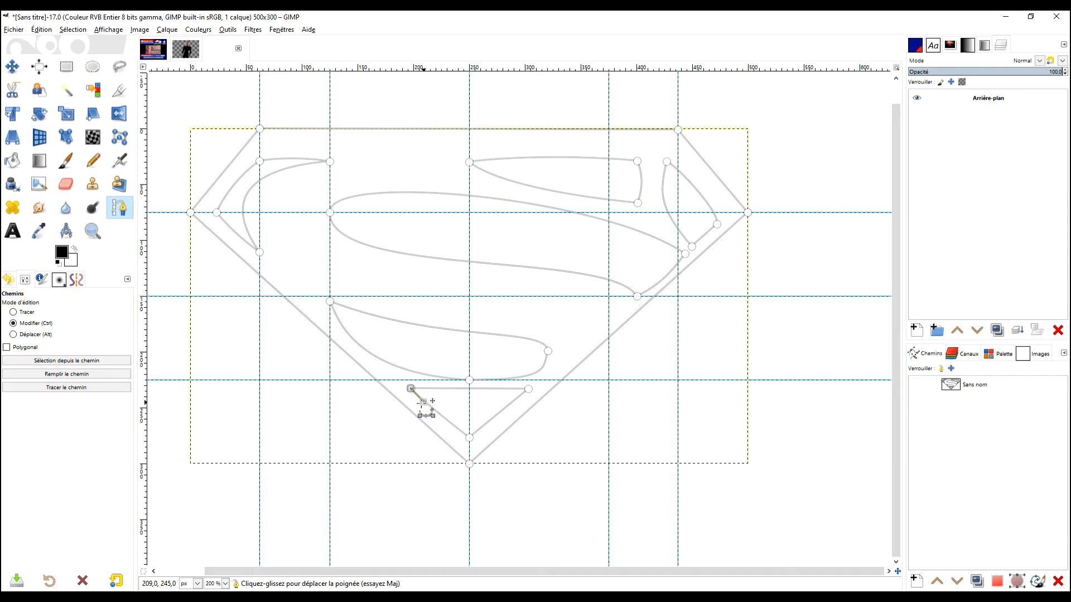
pyautogui.moveTo(528, 389); pyautogui.dragTo(477, 404)
pyautogui.moveTo(411, 388); pyautogui.dragTo(448, 384)
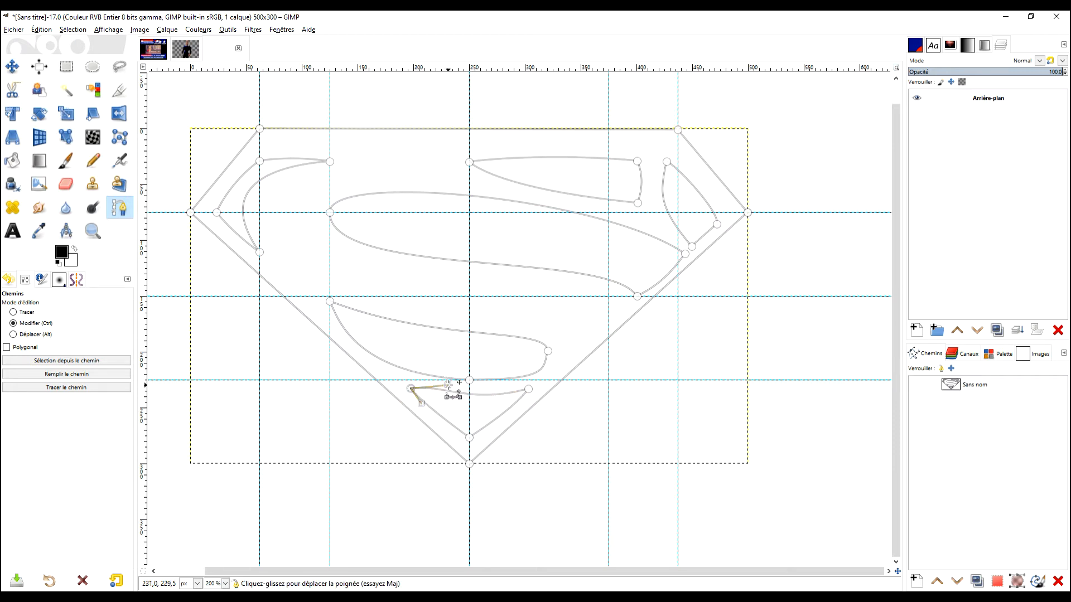
# Delete the right node of the lower shape above the bottom-tip triangle.
pyautogui.scroll(-3, 510, 324)
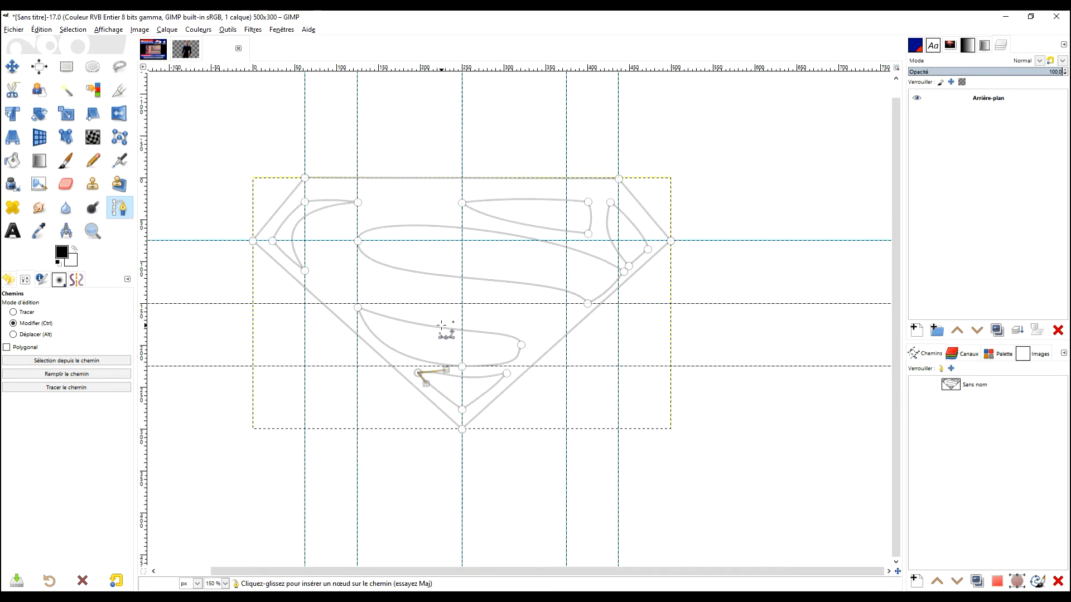
pyautogui.scroll(4, 446, 323)
pyautogui.hscroll(1, 484, 282)
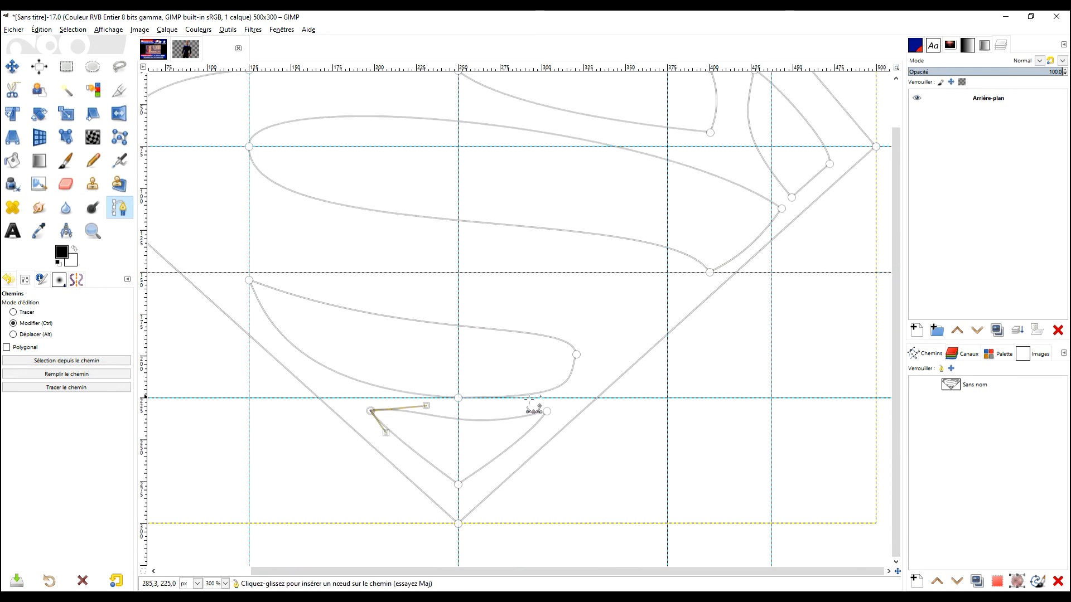
pyautogui.click(577, 354)
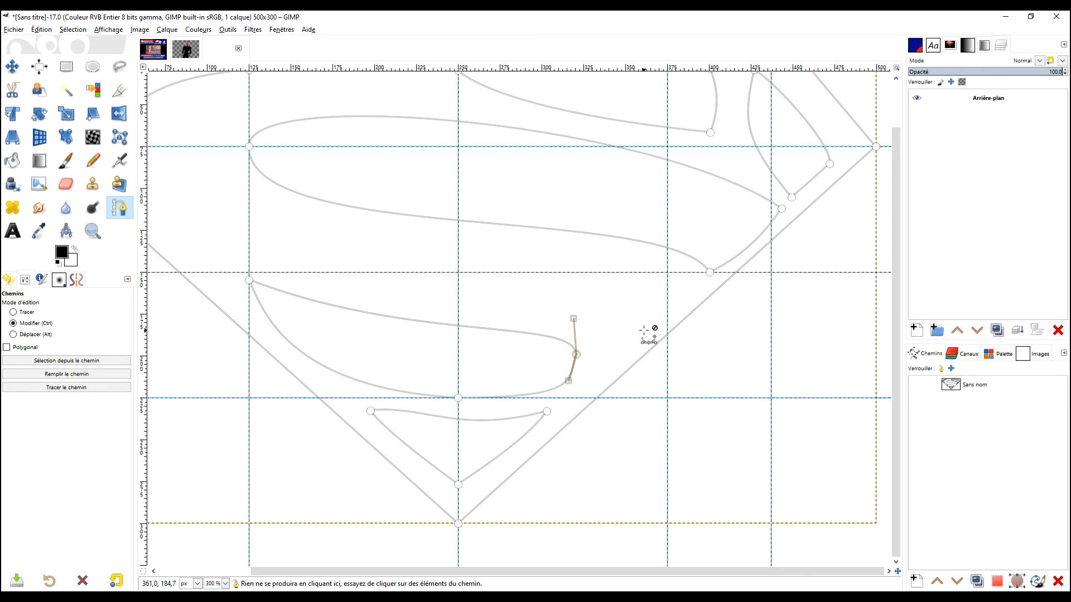
pyautogui.keyDown('ctrl'); pyautogui.click(577, 355); pyautogui.keyUp('ctrl')
pyautogui.hotkey('ctrl', 'shift')
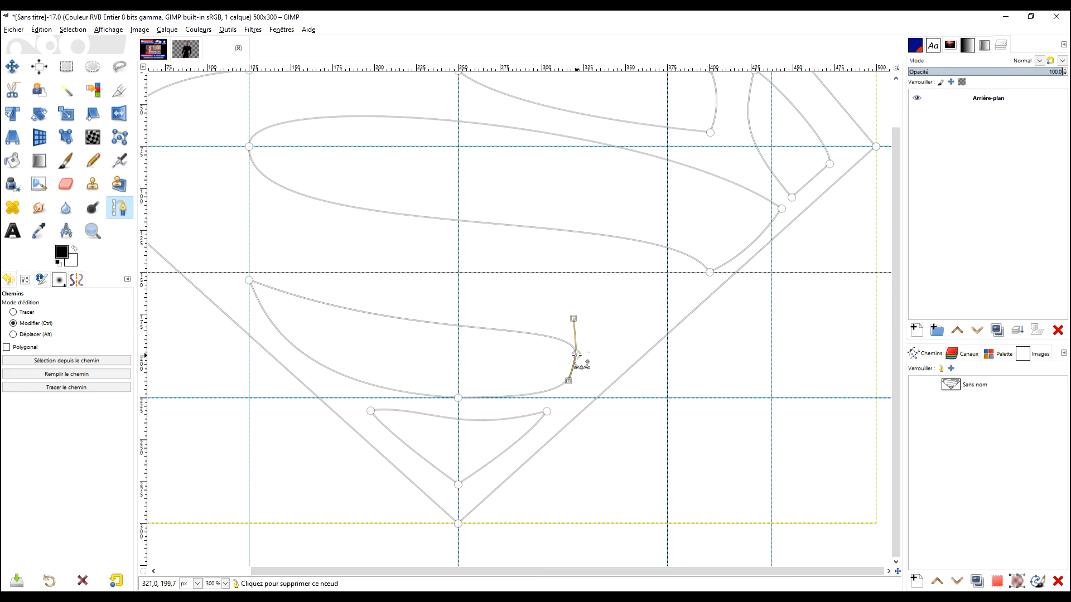
pyautogui.keyDown('ctrl'); pyautogui.keyDown('shift'); pyautogui.click(577, 354); pyautogui.keyUp('shift'); pyautogui.keyUp('ctrl')
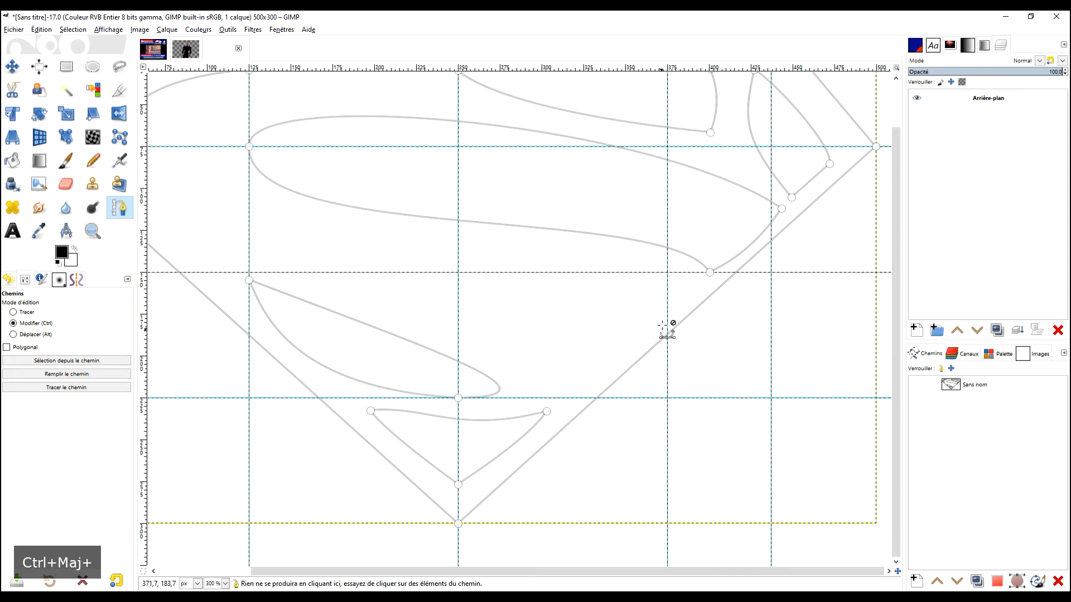
# Stretch the lower shape's bottom node handles to about (448, 206) and (163, 225) px.
pyautogui.click(458, 398)
pyautogui.moveTo(580, 398); pyautogui.dragTo(790, 367)
pyautogui.moveTo(279, 388); pyautogui.dragTo(313, 398)
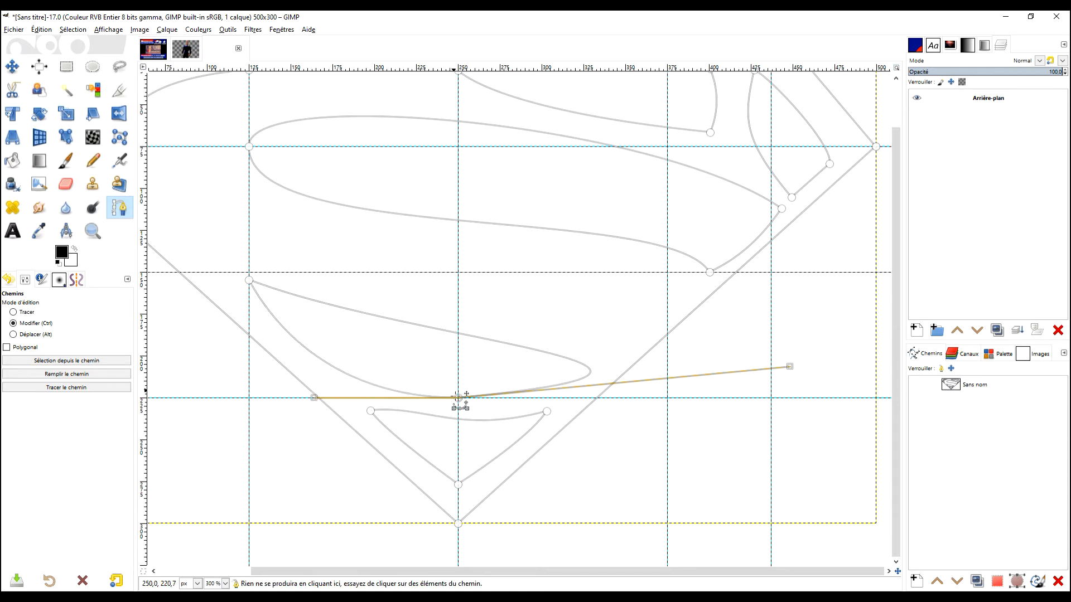
# Insert a node at the lower shape's right end near (329, 208) px with handles at about (346, 178) and (312, 225) px.
pyautogui.click(590, 370)
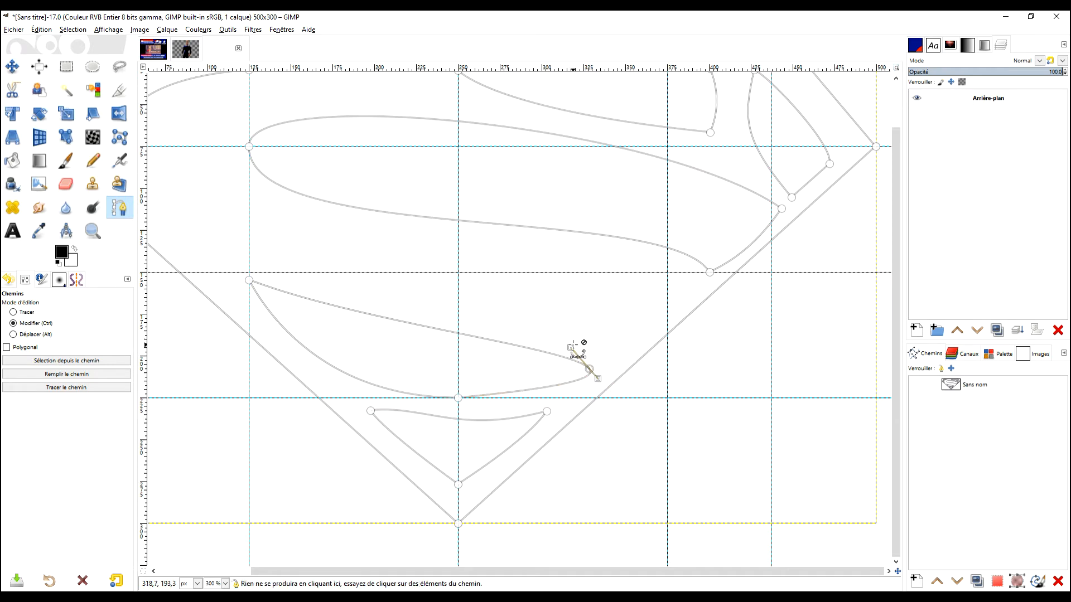
pyautogui.moveTo(571, 347); pyautogui.dragTo(621, 310)
pyautogui.moveTo(598, 379); pyautogui.dragTo(567, 397)
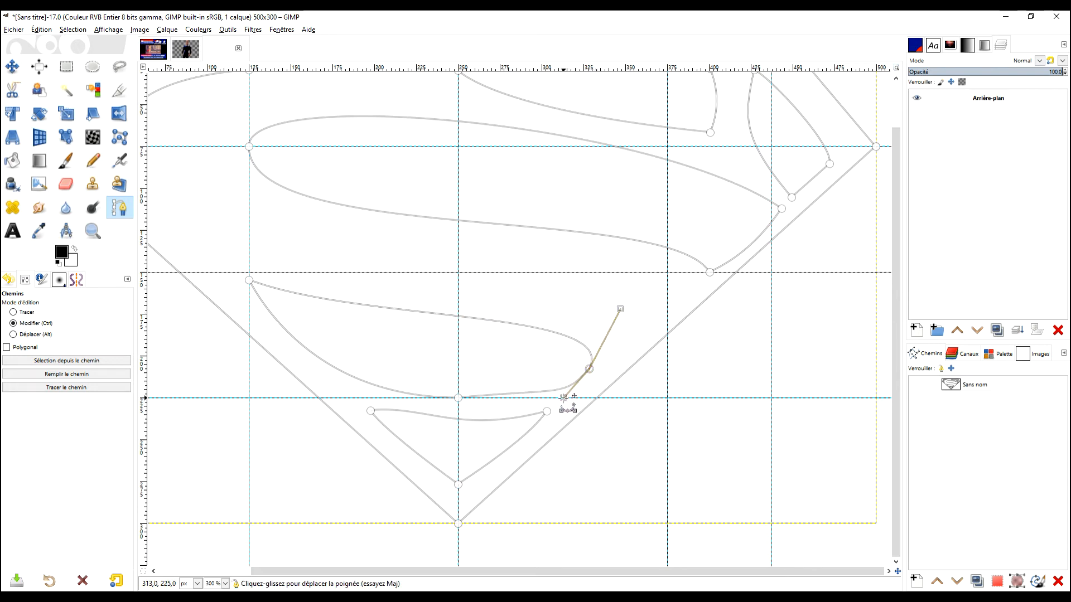
pyautogui.moveTo(620, 309); pyautogui.dragTo(619, 319)
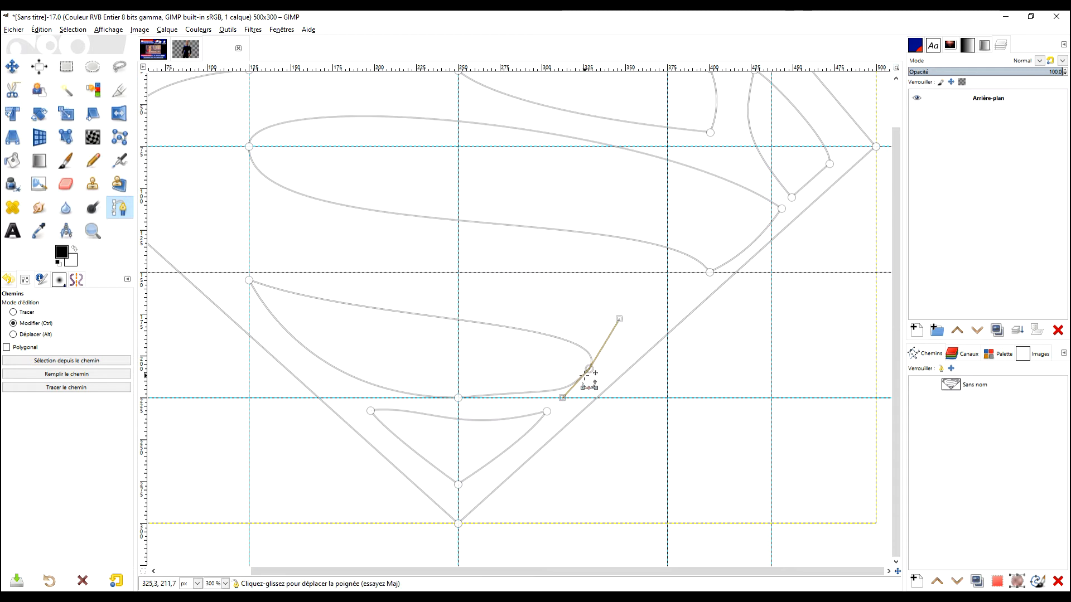
# Flatten the lower shape's bottom edge with handles at about (307, 218) px on the right node and (332, 225) px on the bottom node.
pyautogui.click(13, 312)
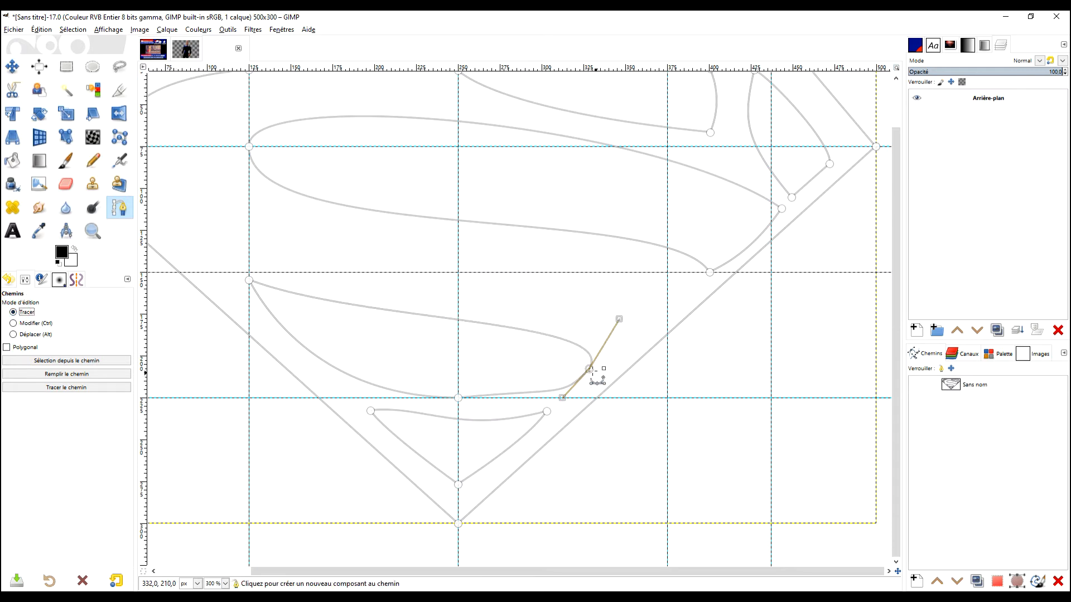
pyautogui.moveTo(589, 370); pyautogui.dragTo(554, 387)
pyautogui.click(458, 398)
pyautogui.moveTo(566, 389); pyautogui.dragTo(597, 398)
pyautogui.press('ctrl')
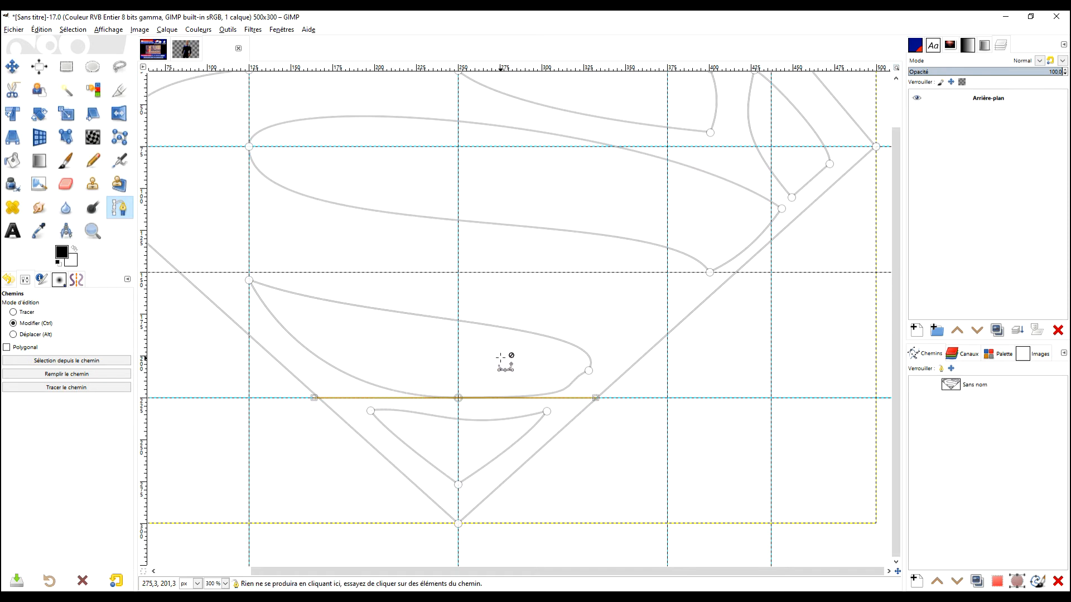
# Delete the lower shape entirely by removing its bottom, right and left nodes.
pyautogui.click(40, 326)
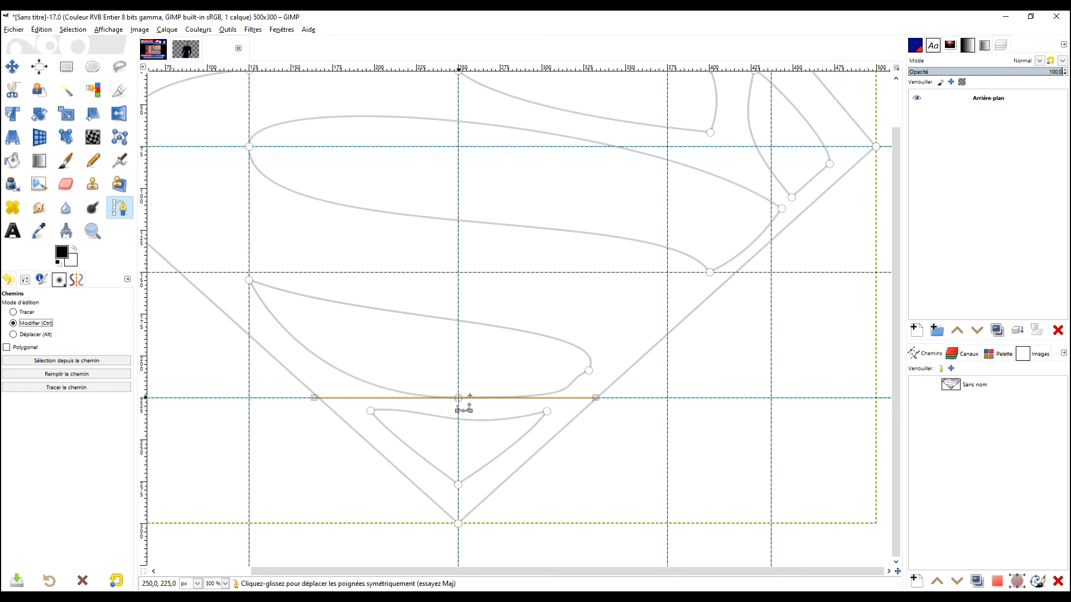
pyautogui.keyDown('ctrl'); pyautogui.keyDown('shift'); pyautogui.click(459, 398); pyautogui.keyUp('shift'); pyautogui.keyUp('ctrl')
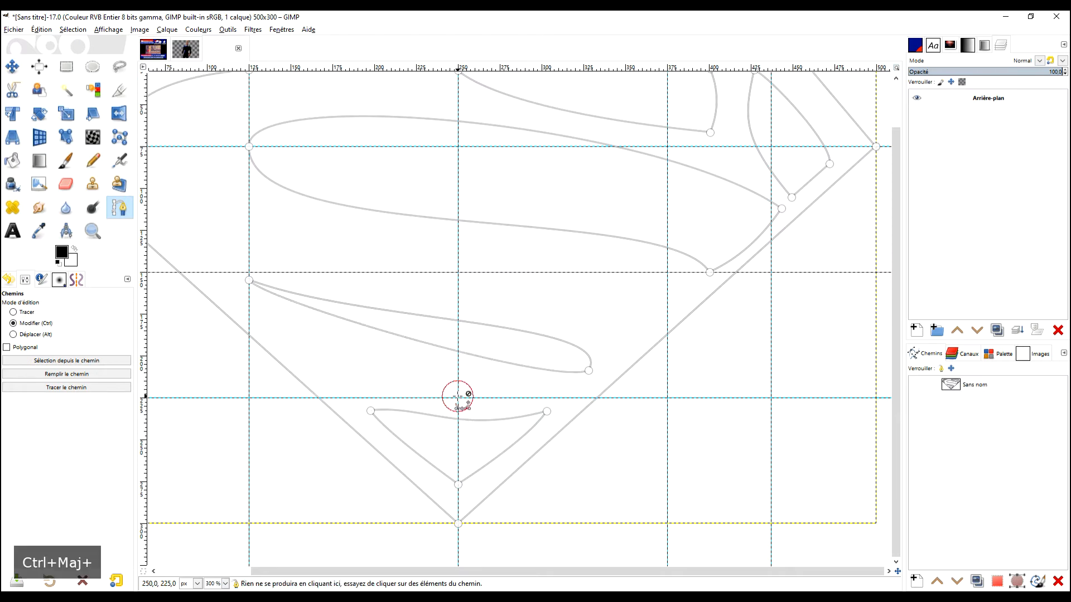
pyautogui.click(589, 370)
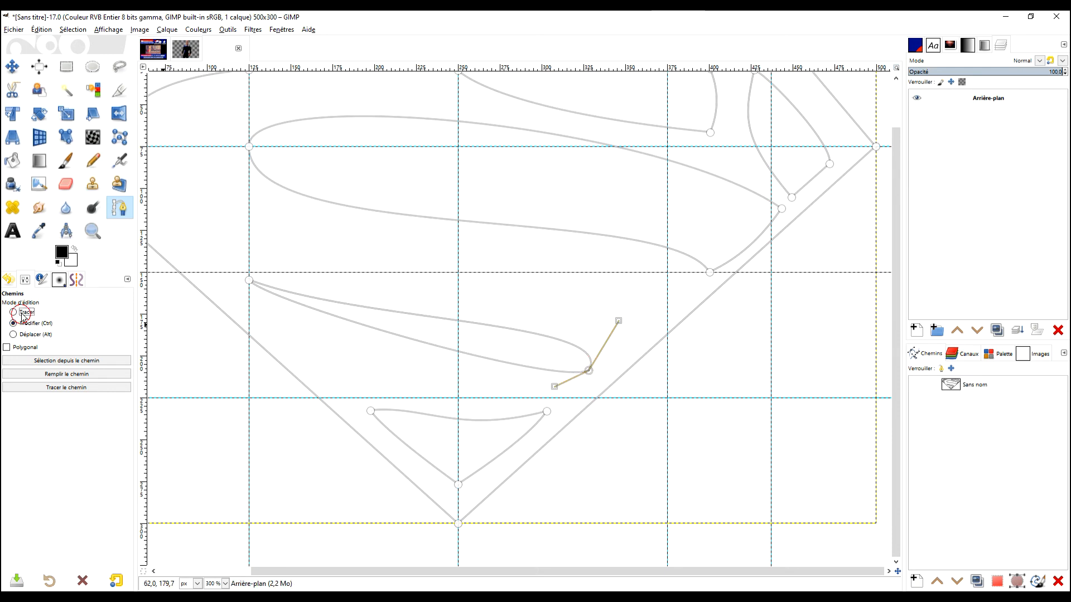
pyautogui.keyDown('ctrl'); pyautogui.click(588, 370); pyautogui.keyUp('ctrl')
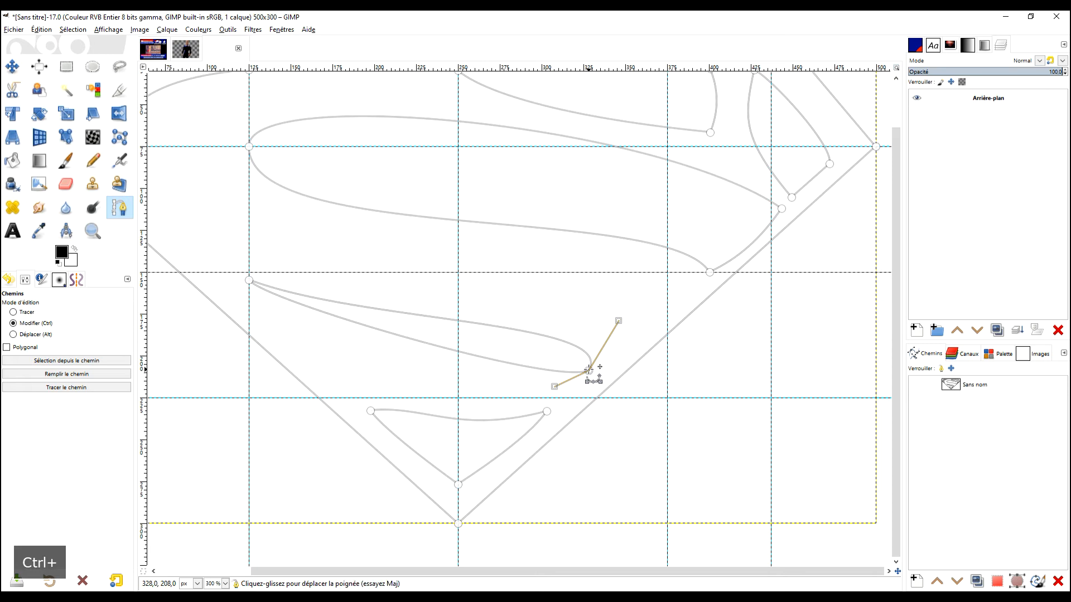
pyautogui.keyDown('ctrl'); pyautogui.keyDown('shift'); pyautogui.click(589, 370); pyautogui.keyUp('shift'); pyautogui.keyUp('ctrl')
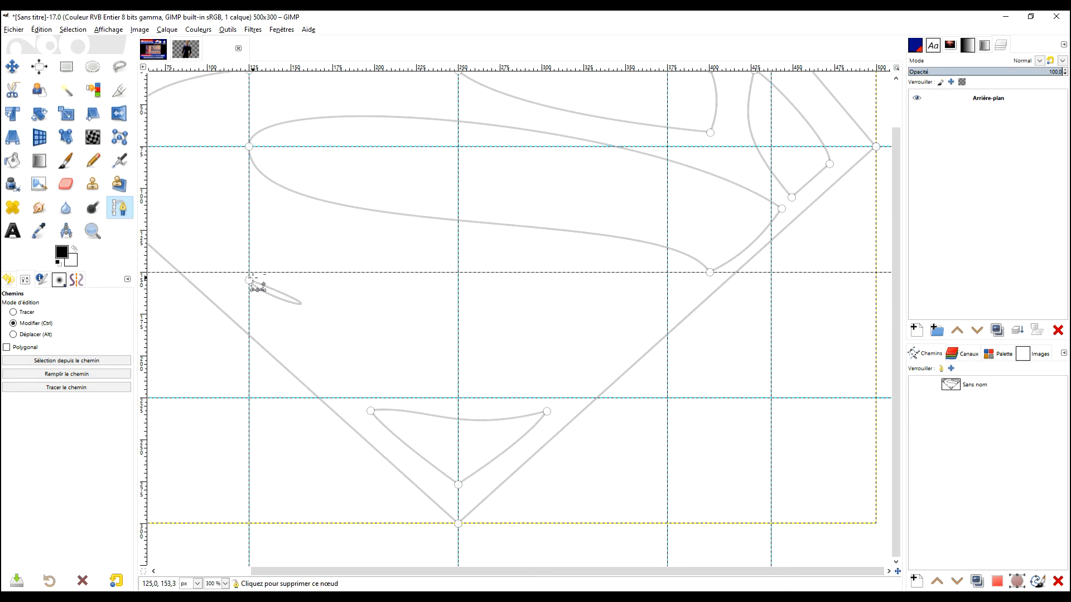
pyautogui.keyDown('ctrl'); pyautogui.keyDown('shift'); pyautogui.click(249, 280); pyautogui.keyUp('shift'); pyautogui.keyUp('ctrl')
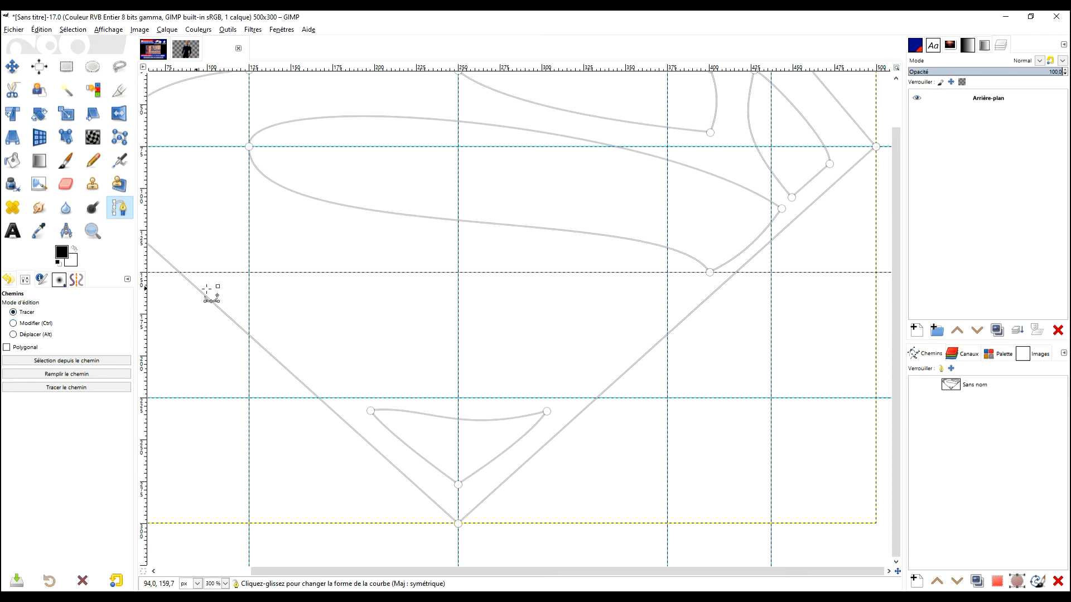
# Trace a closed three-node component with nodes at about (125, 150), (313, 225) and (363, 185) px below the large central shape.
pyautogui.click(249, 272)
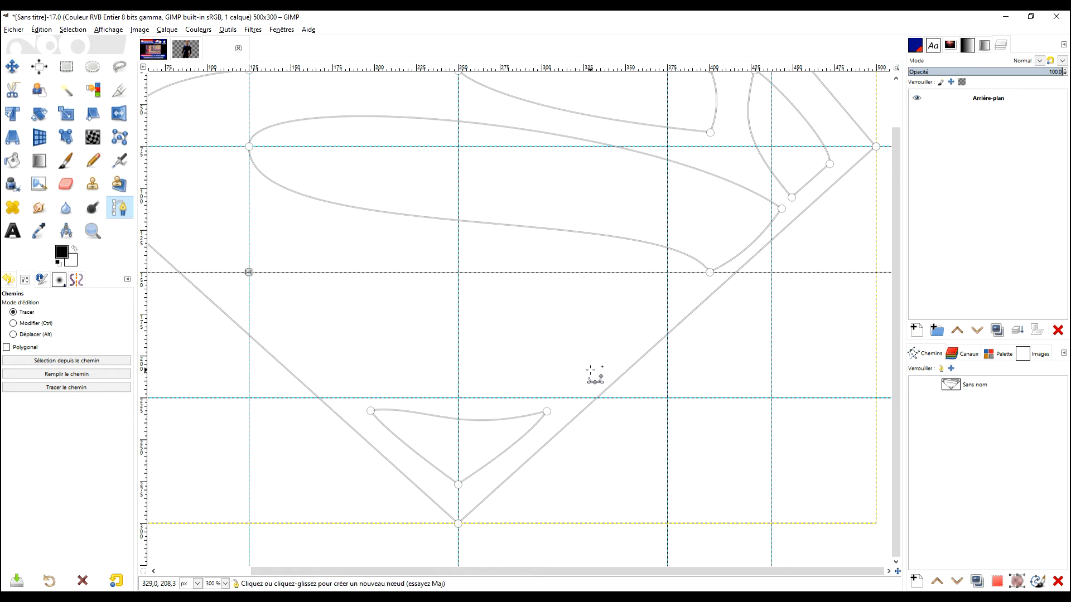
pyautogui.click(564, 395)
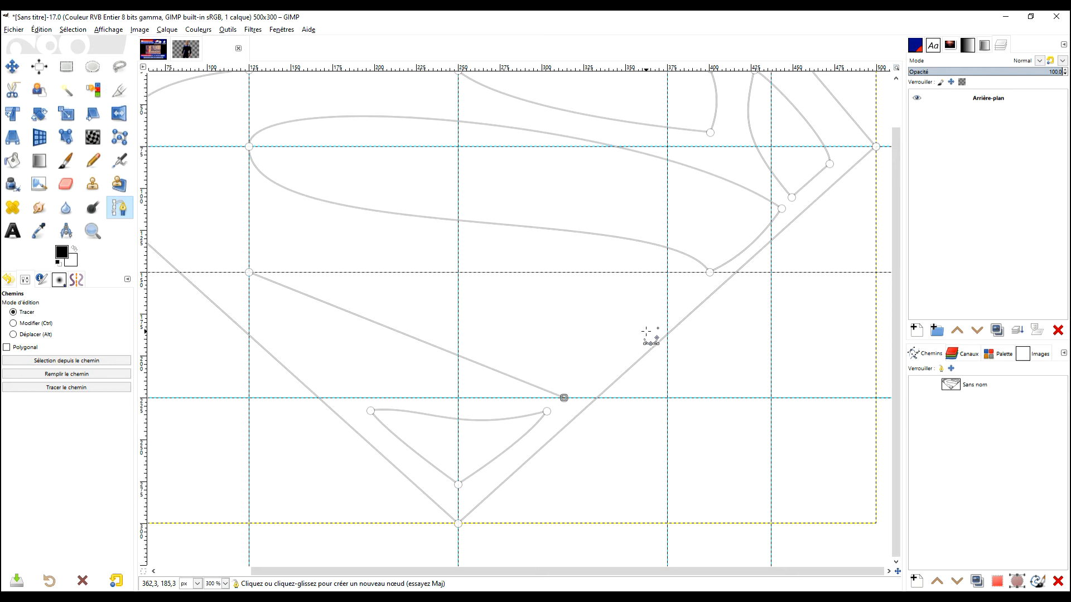
pyautogui.click(646, 332)
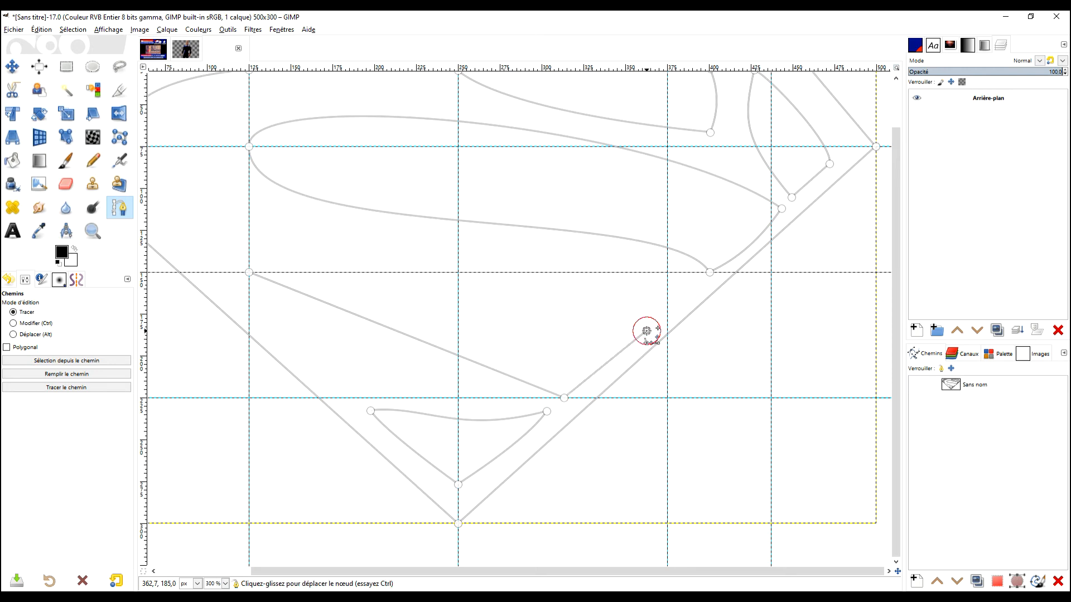
pyautogui.keyDown('ctrl'); pyautogui.click(249, 272); pyautogui.keyUp('ctrl')
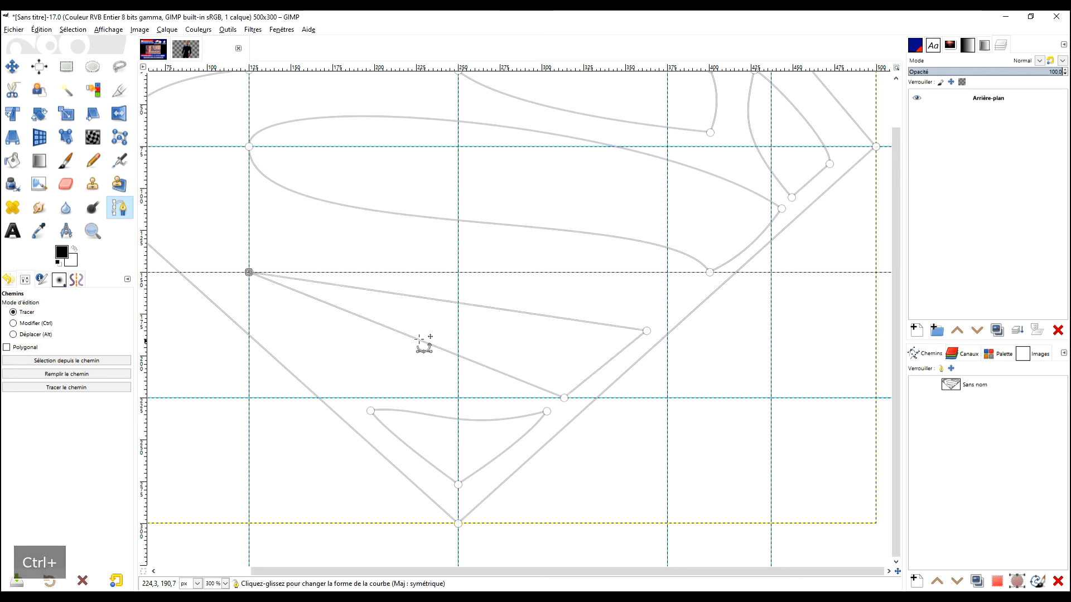
# Curve the lower shape's top edge with handles at about (223, 179) px from the left node and (306, 198) px from the right node.
pyautogui.click(25, 324)
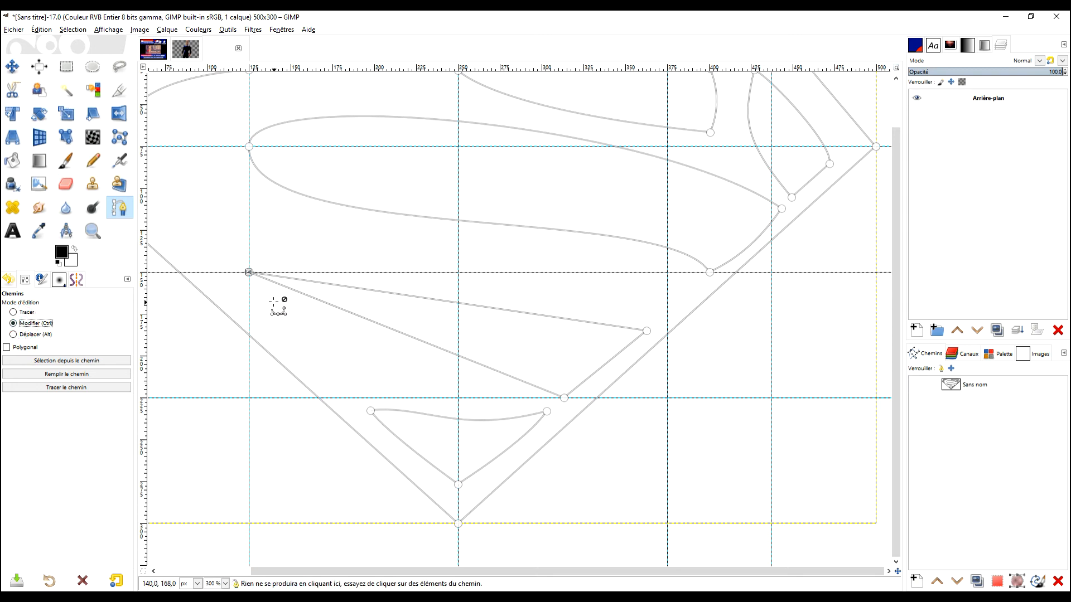
pyautogui.moveTo(249, 273); pyautogui.dragTo(413, 320)
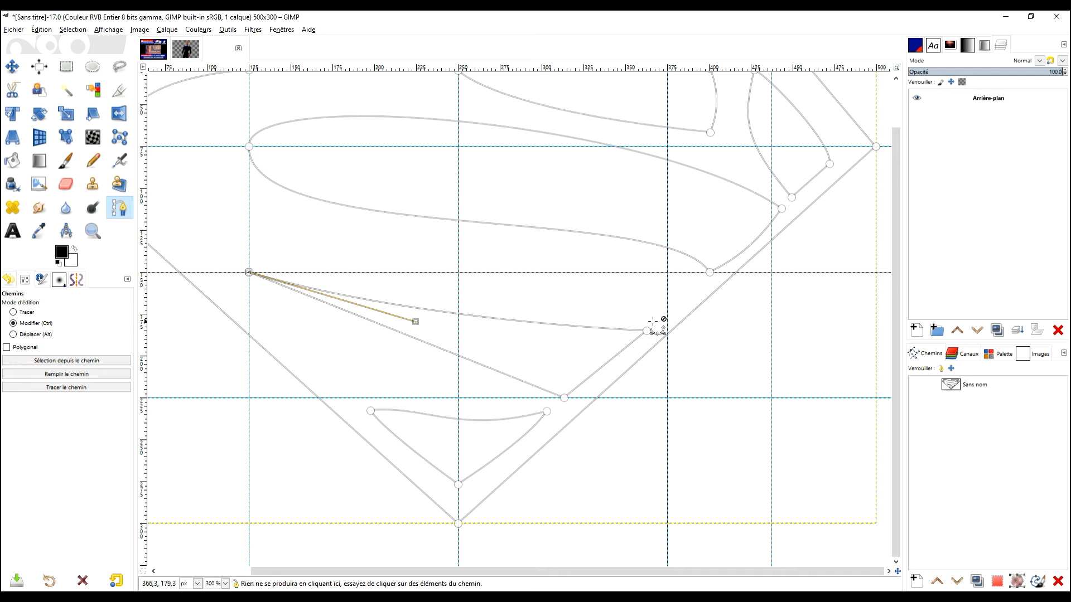
pyautogui.moveTo(647, 331); pyautogui.dragTo(551, 352)
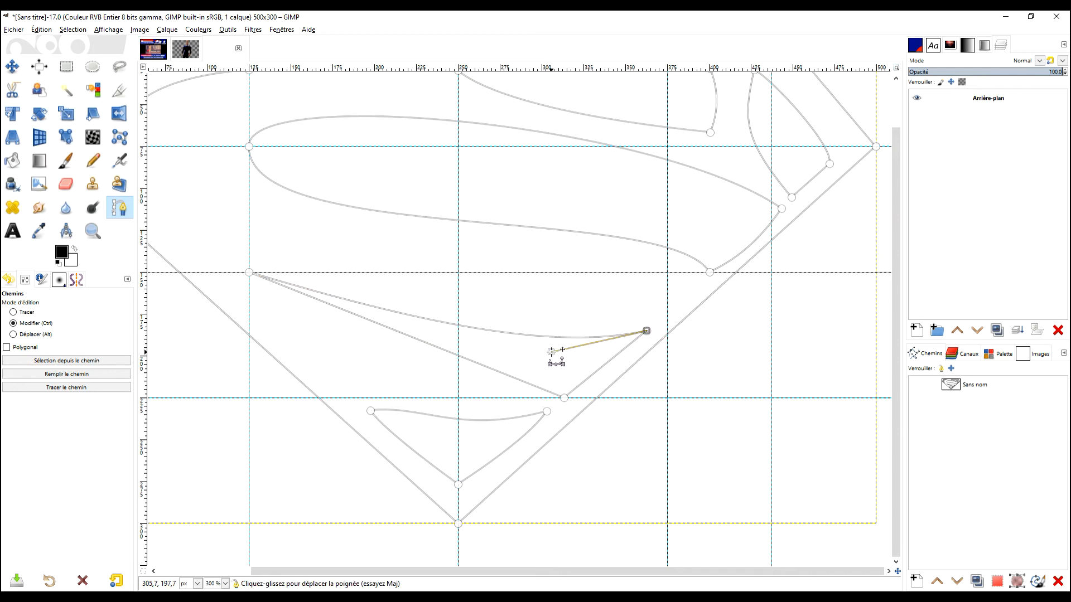
# Bow the lower shape's underside with handles at about (174, 255), (286, 225) and (343, 217) px on its left, bottom and right nodes.
pyautogui.moveTo(249, 273); pyautogui.dragTo(330, 448)
pyautogui.moveTo(565, 397); pyautogui.dragTo(519, 398)
pyautogui.moveTo(647, 332); pyautogui.dragTo(614, 384)
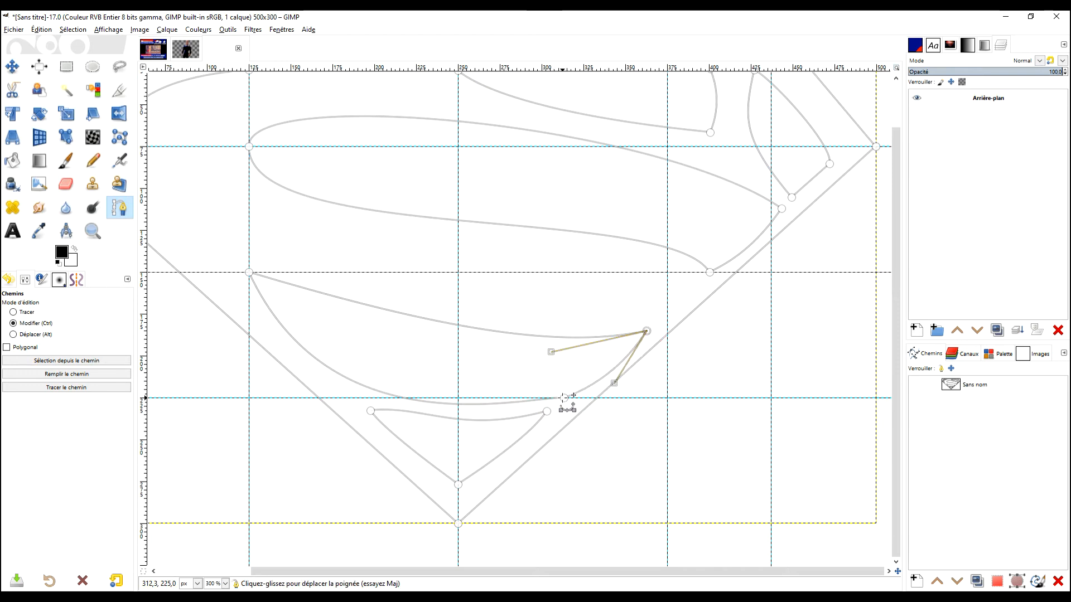
# Move the lower shape's bottom node to about (299, 229) px and round the right end with handles at about (360, 149) and (362, 221) px.
pyautogui.click(14, 313)
pyautogui.moveTo(565, 398); pyautogui.dragTo(595, 387)
pyautogui.click(34, 324)
pyautogui.moveTo(647, 331); pyautogui.dragTo(642, 271)
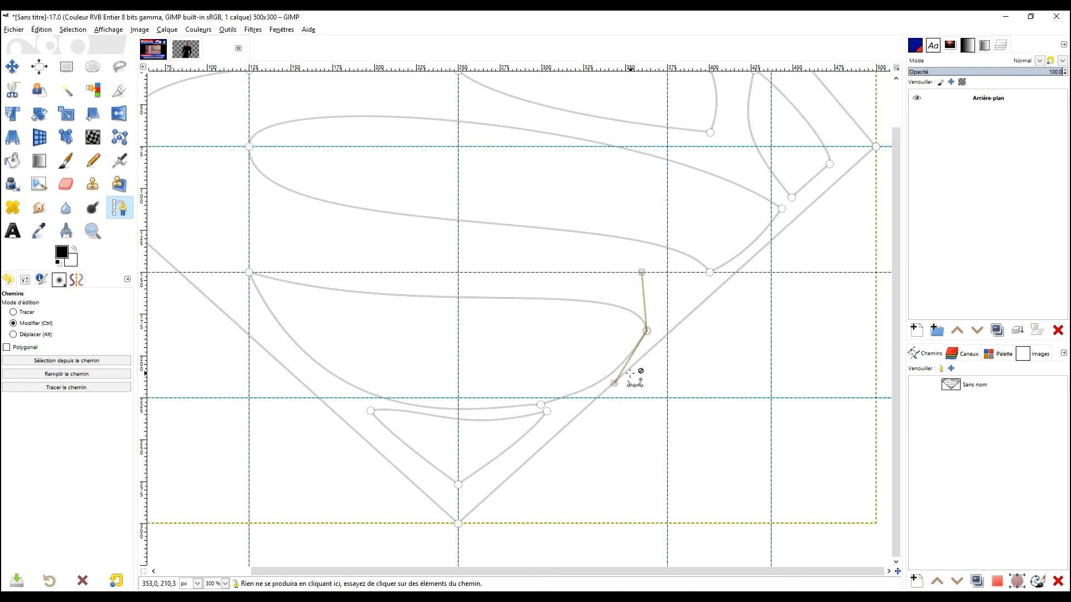
pyautogui.moveTo(614, 383); pyautogui.dragTo(648, 390)
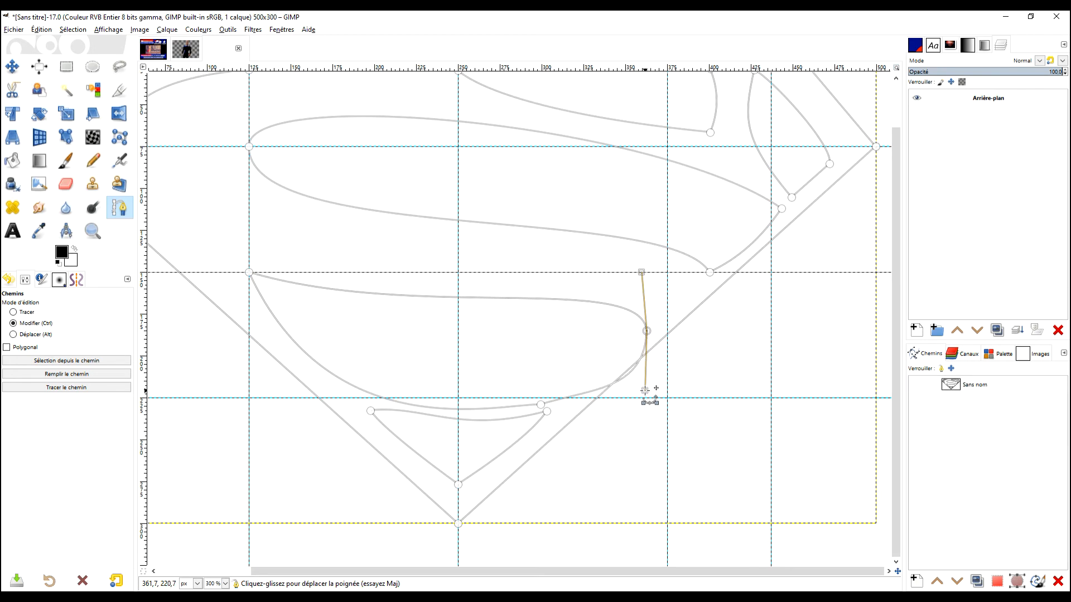
# Move the lower shape's right node inward to about (330, 195) px and delete its bottom node.
pyautogui.click(13, 312)
pyautogui.moveTo(653, 329); pyautogui.dragTo(592, 347)
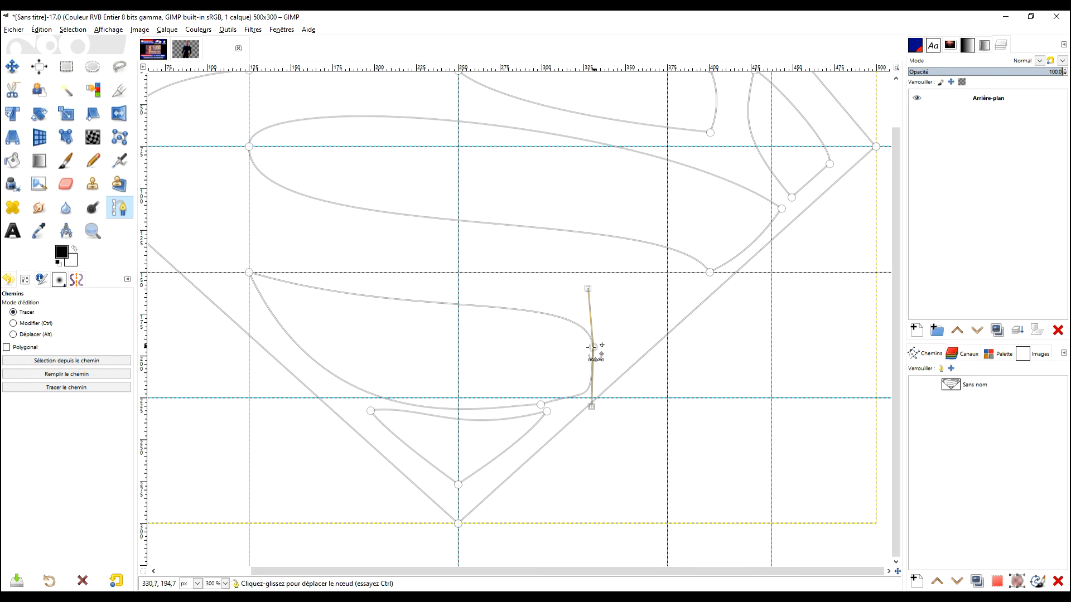
pyautogui.moveTo(540, 405); pyautogui.dragTo(511, 404)
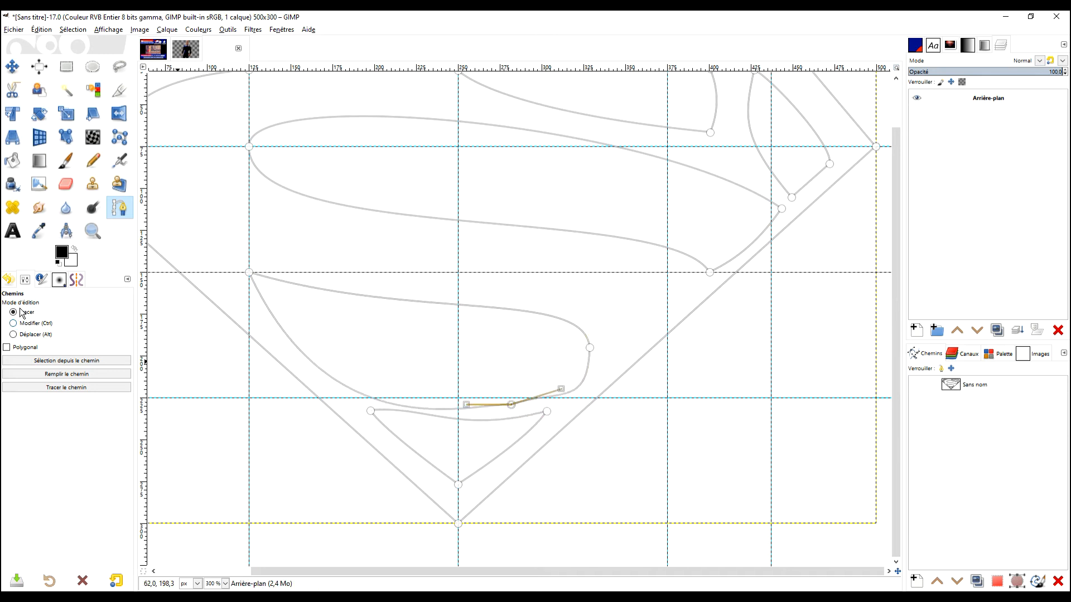
pyautogui.keyDown('ctrl'); pyautogui.keyDown('shift'); pyautogui.click(511, 404); pyautogui.keyUp('shift'); pyautogui.keyUp('ctrl')
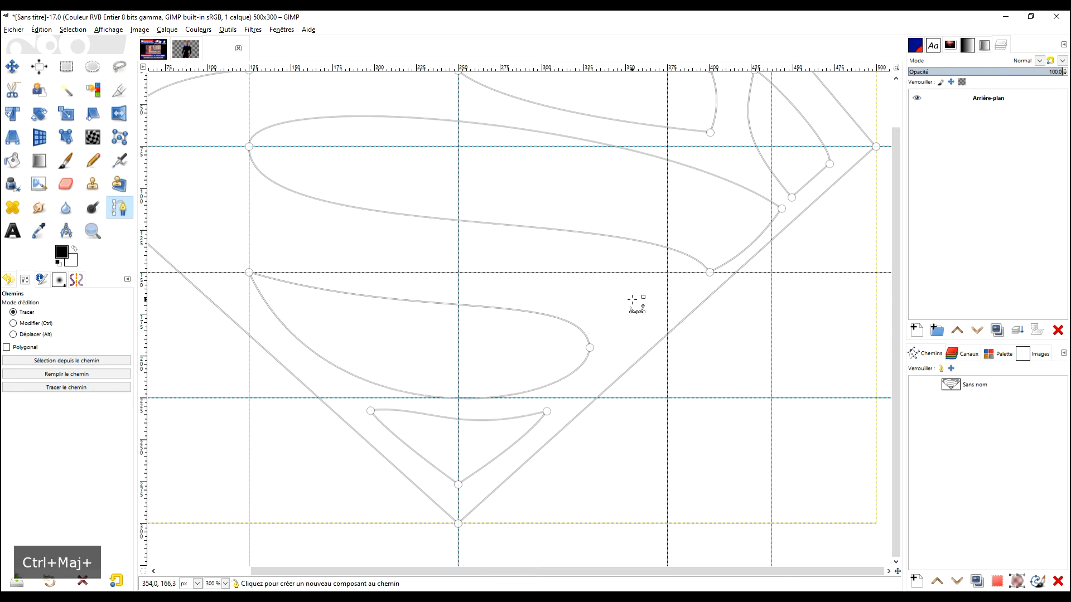
# Shift the lower shape's right node to about (336, 199) px and its upper handle to about (338, 169) px.
pyautogui.click(28, 324)
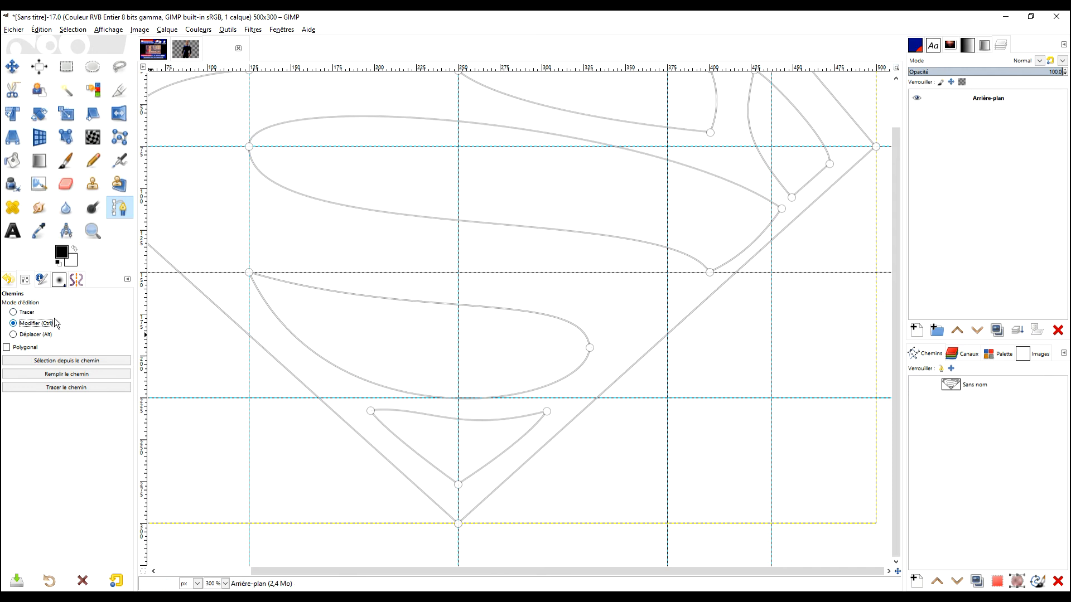
pyautogui.moveTo(589, 348); pyautogui.dragTo(603, 355)
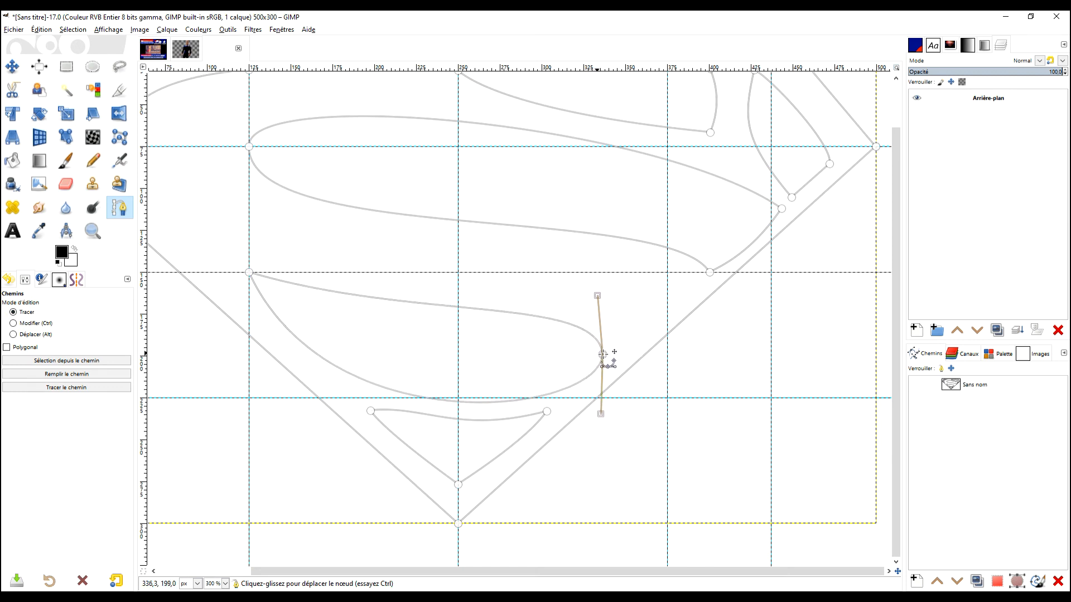
pyautogui.moveTo(598, 295); pyautogui.dragTo(606, 304)
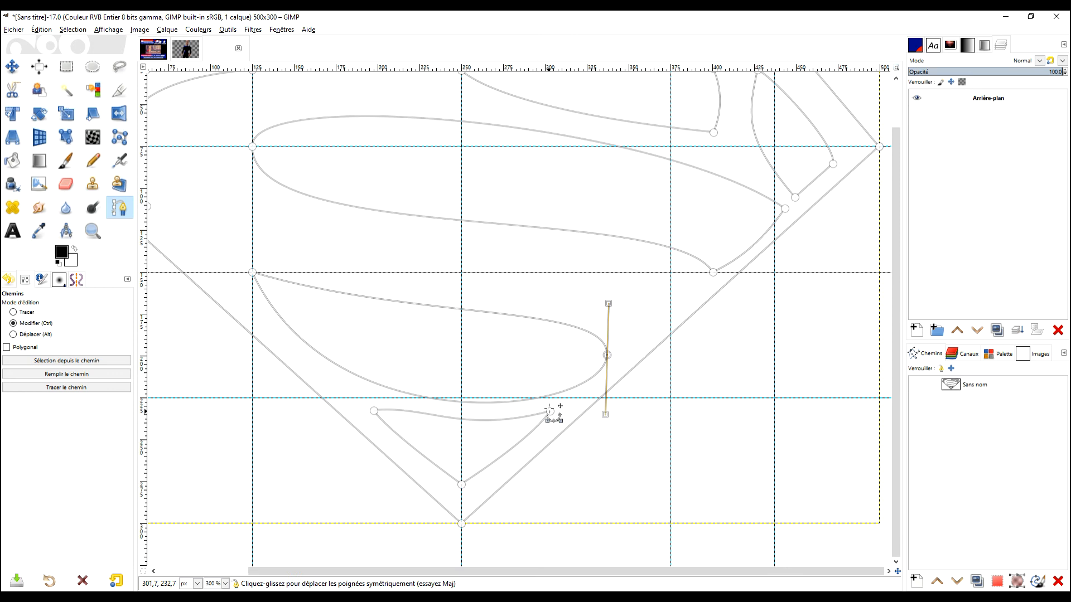
# Turn on the visibility of the traced emblem path.
pyautogui.keyDown('ctrl'); pyautogui.scroll(-2, 725, 292); pyautogui.keyUp('ctrl')
pyautogui.scroll(2, 710, 275)
pyautogui.hscroll(3, 711, 275)
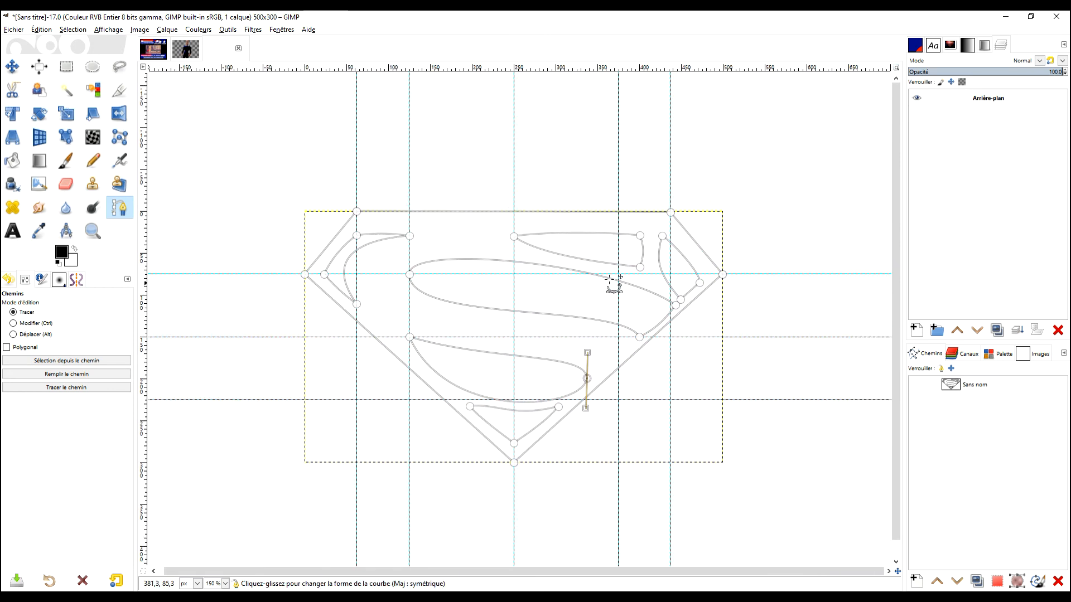
pyautogui.click(916, 384)
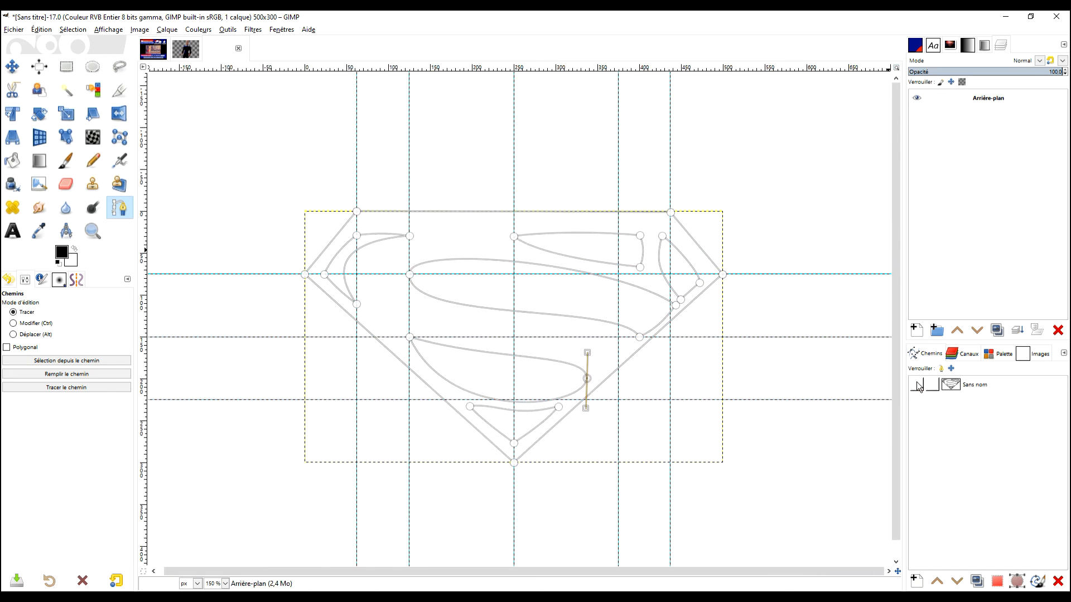
pyautogui.click(926, 384)
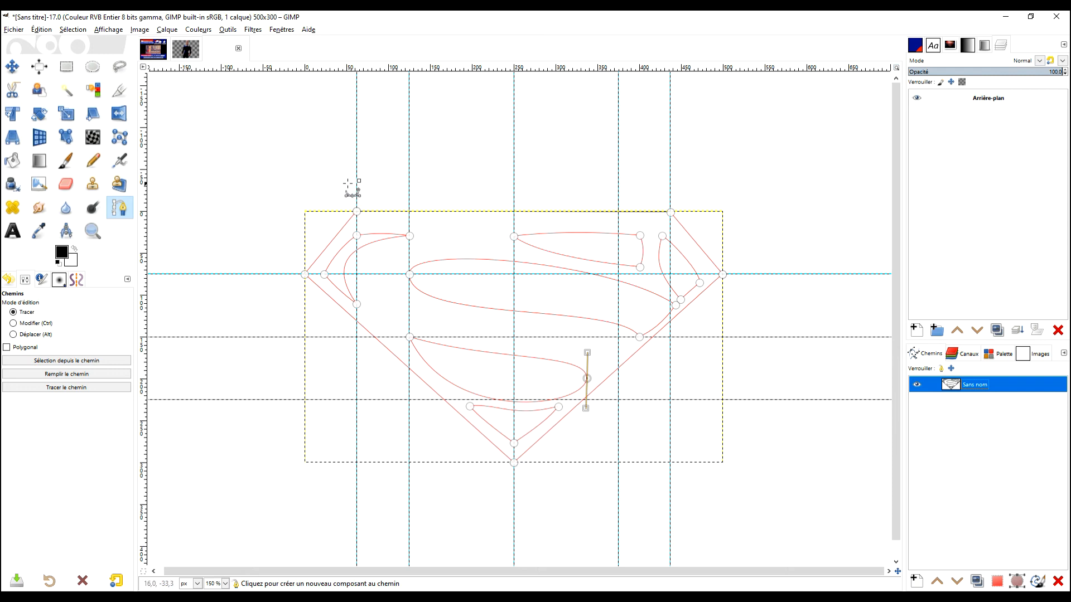
# Resize the canvas to 110 % in width and height with the existing content centred.
pyautogui.click(139, 29)
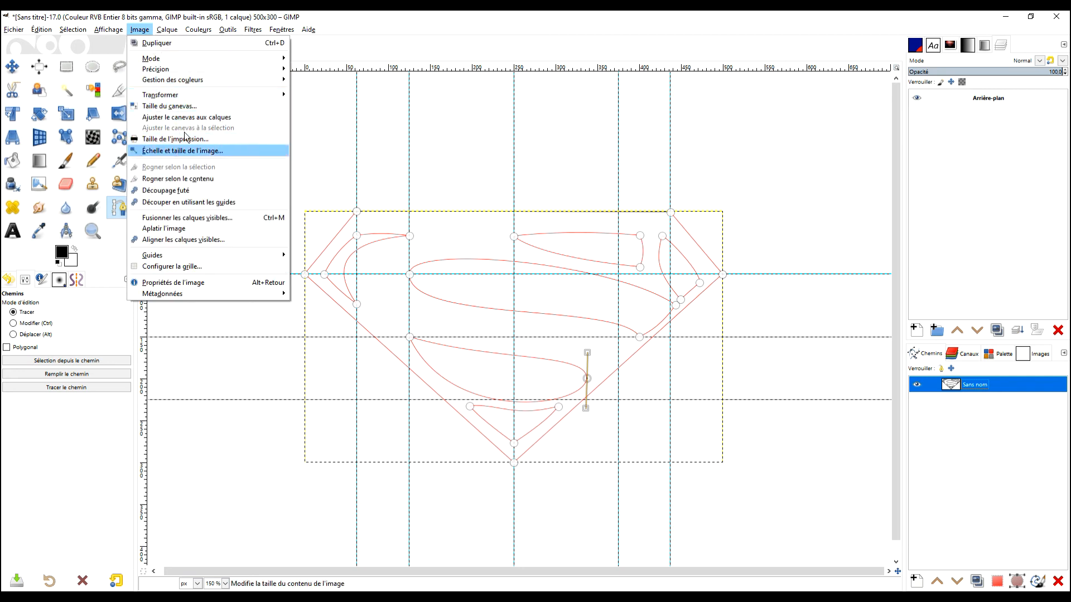
pyautogui.click(191, 107)
pyautogui.moveTo(484, 221); pyautogui.dragTo(453, 221)
pyautogui.write('110')
pyautogui.press('Tab')
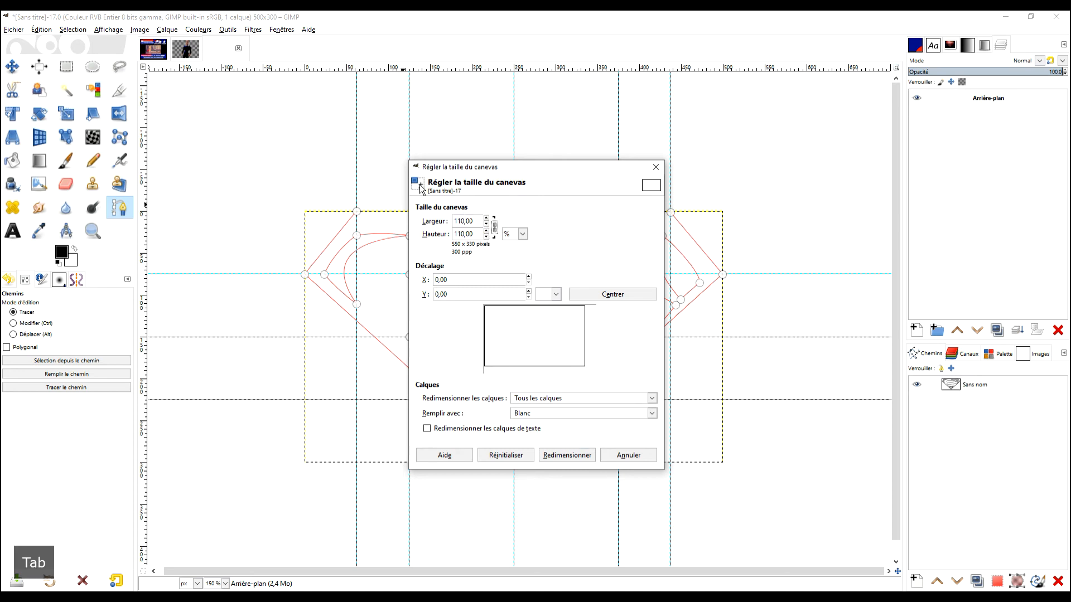
pyautogui.click(620, 294)
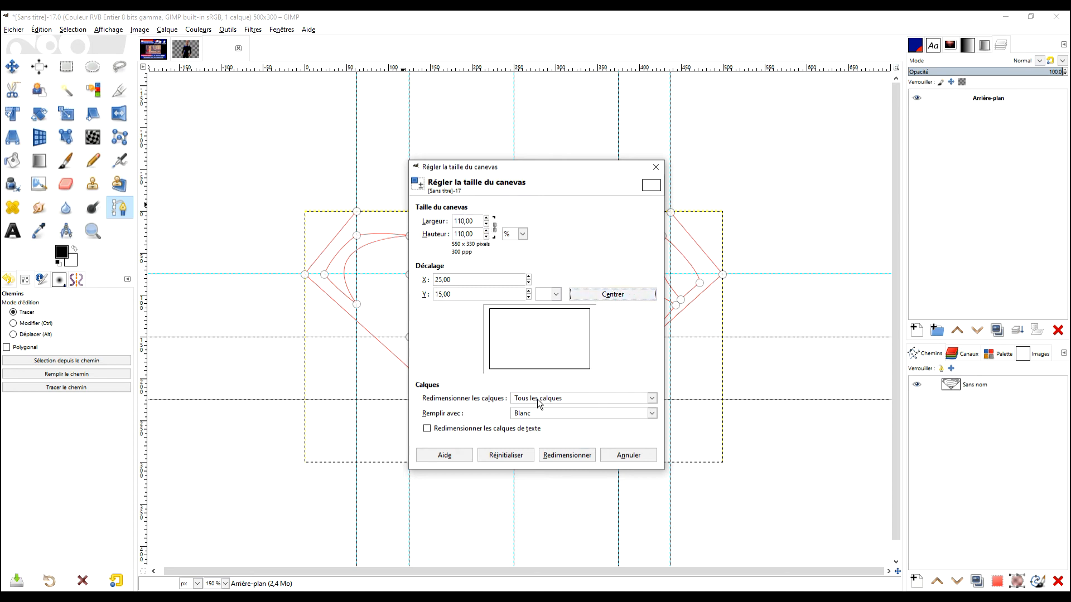
pyautogui.click(568, 455)
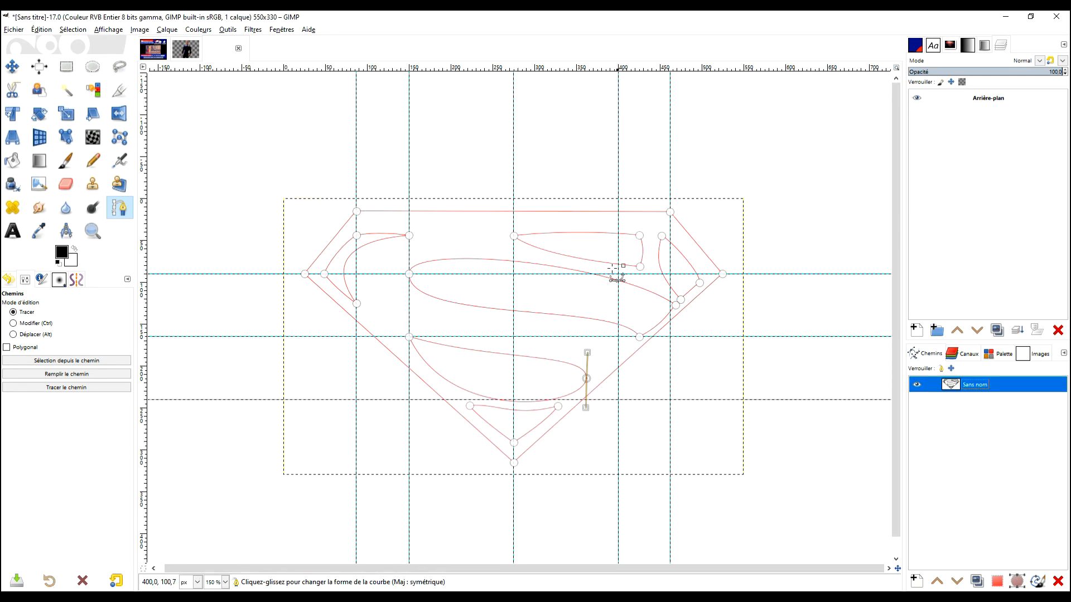
pyautogui.scroll(4, 335, 257)
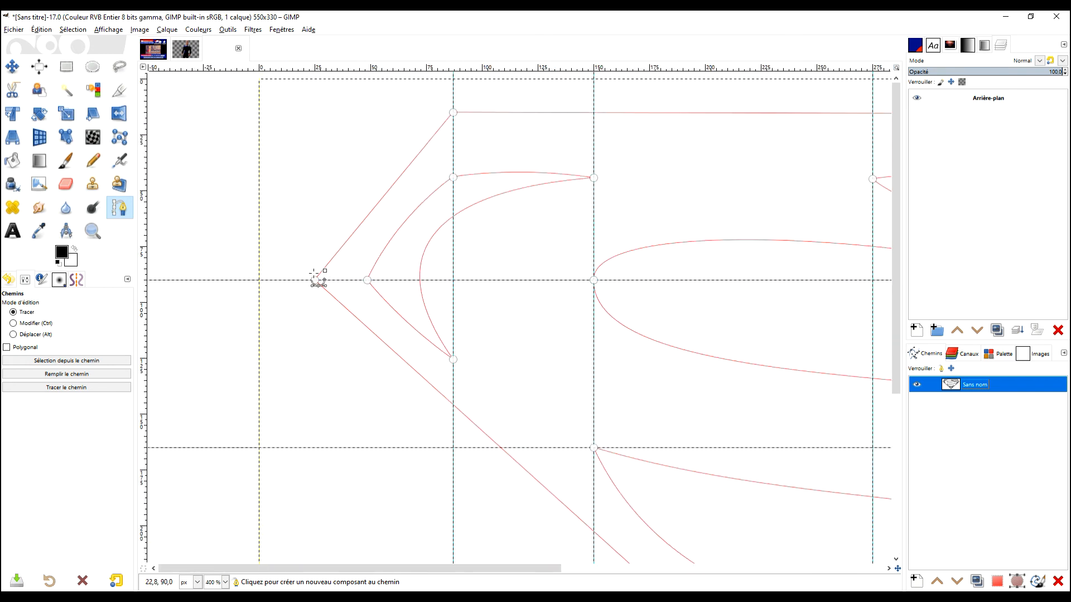
pyautogui.scroll(-3, 400, 208)
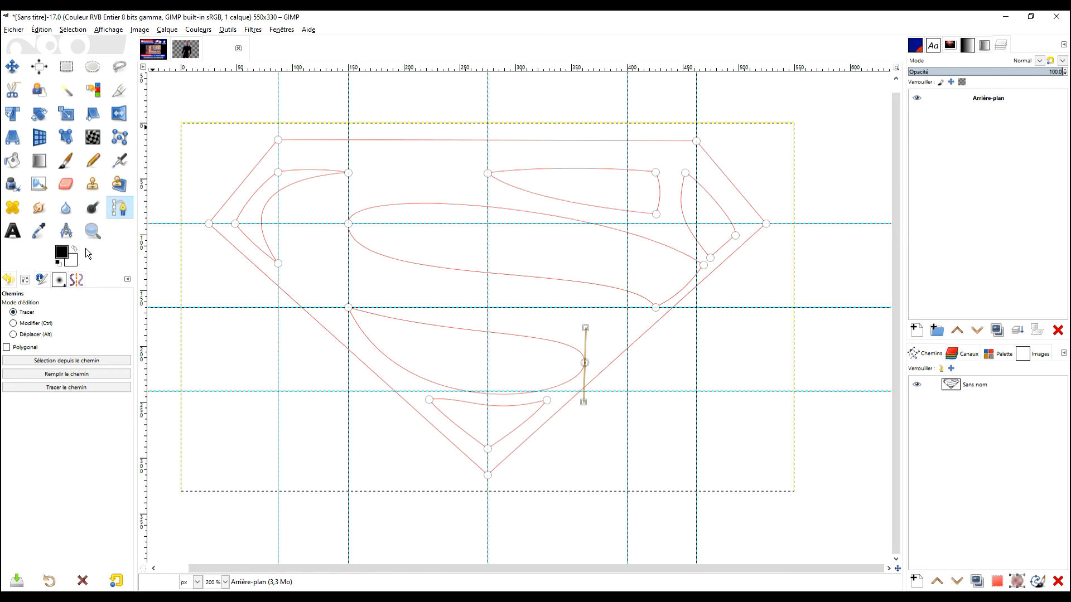
pyautogui.click(774, 261)
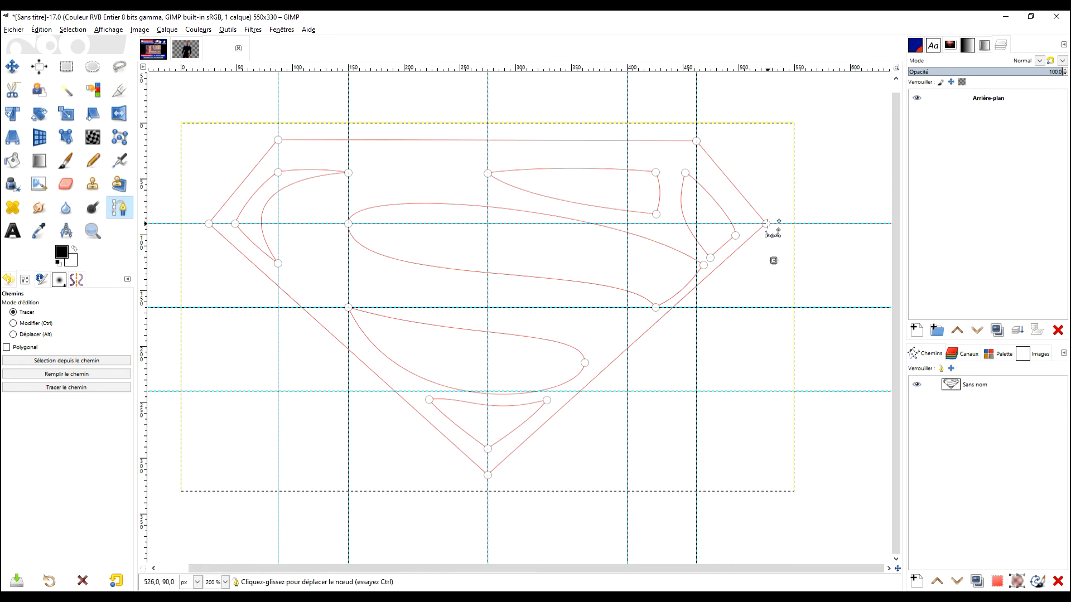
pyautogui.hotkey('ctrl', 'z')
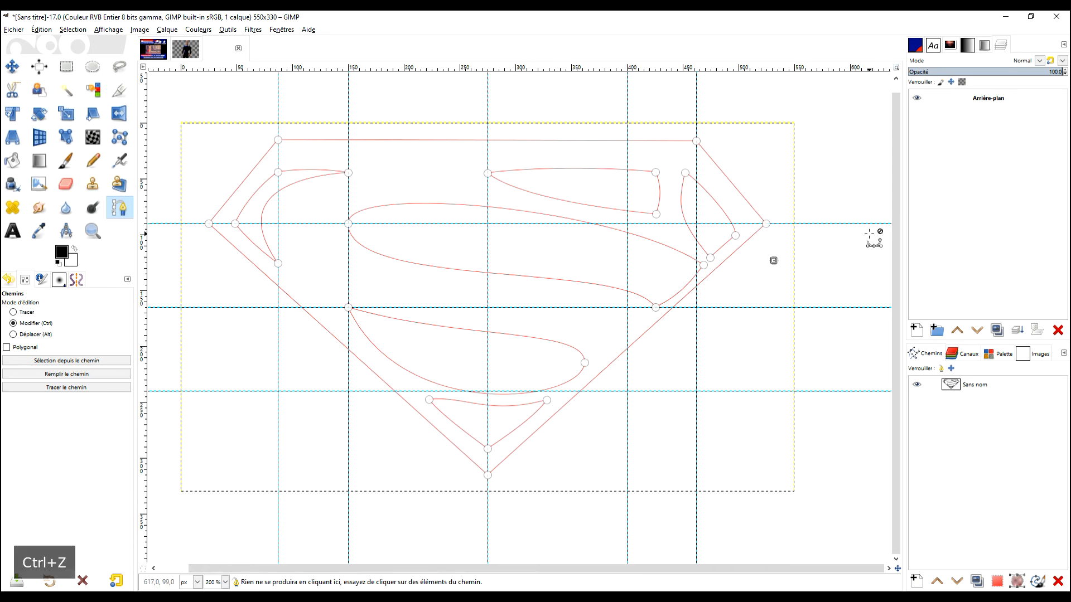
# Move the outer shield's nodes outward to about (550, 90), (462, 0), (76, 7), (0, 90) and (275, 330) px.
pyautogui.moveTo(766, 223); pyautogui.dragTo(792, 223)
pyautogui.moveTo(696, 141); pyautogui.dragTo(697, 123)
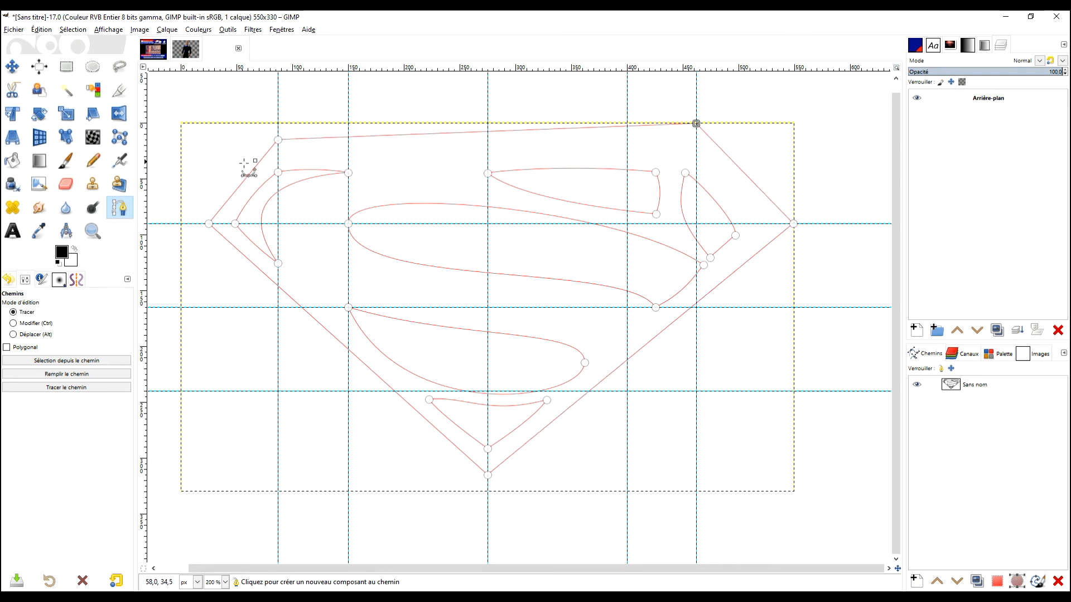
pyautogui.moveTo(278, 140); pyautogui.dragTo(278, 124)
pyautogui.hotkey('ctrl', 'z')
pyautogui.moveTo(208, 224); pyautogui.dragTo(181, 224)
pyautogui.moveTo(488, 475); pyautogui.dragTo(487, 492)
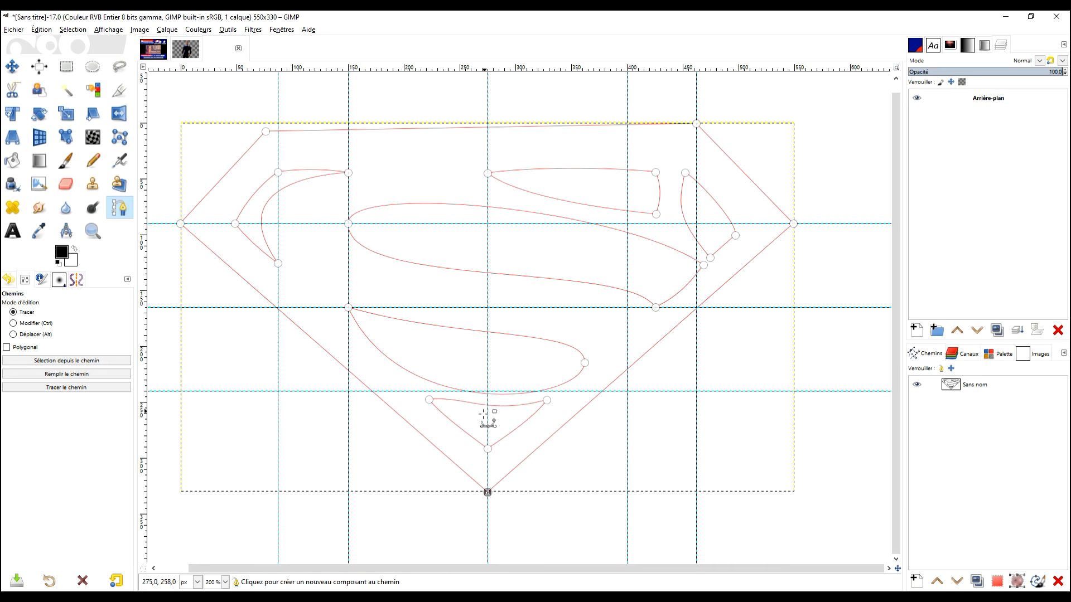
# Lower the bottom triangle's nodes to about (275, 301), (328, 254) and (224, 257) px.
pyautogui.moveTo(487, 448)
pyautogui.mouseDown()
pyautogui.moveTo(487, 469)
pyautogui.moveTo(488, 459)
pyautogui.mouseUp()
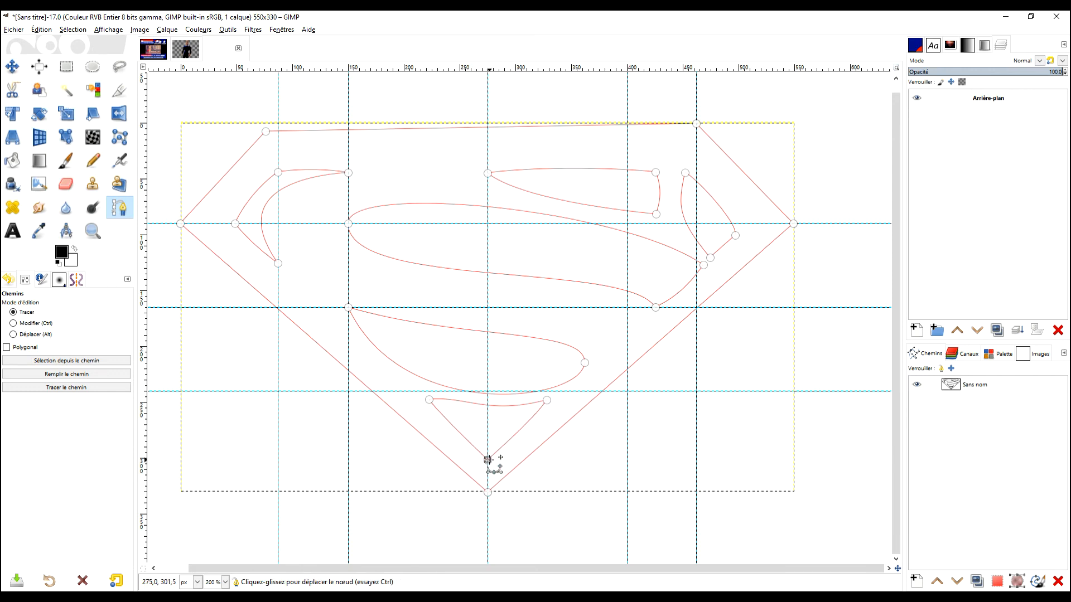
pyautogui.moveTo(547, 400); pyautogui.dragTo(547, 407)
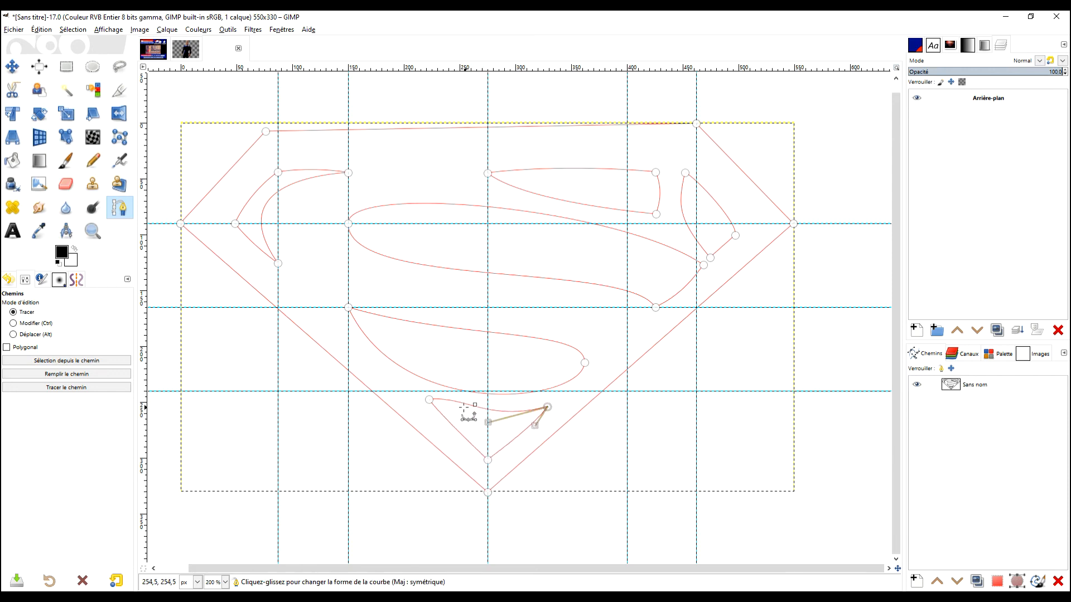
pyautogui.moveTo(429, 399); pyautogui.dragTo(431, 410)
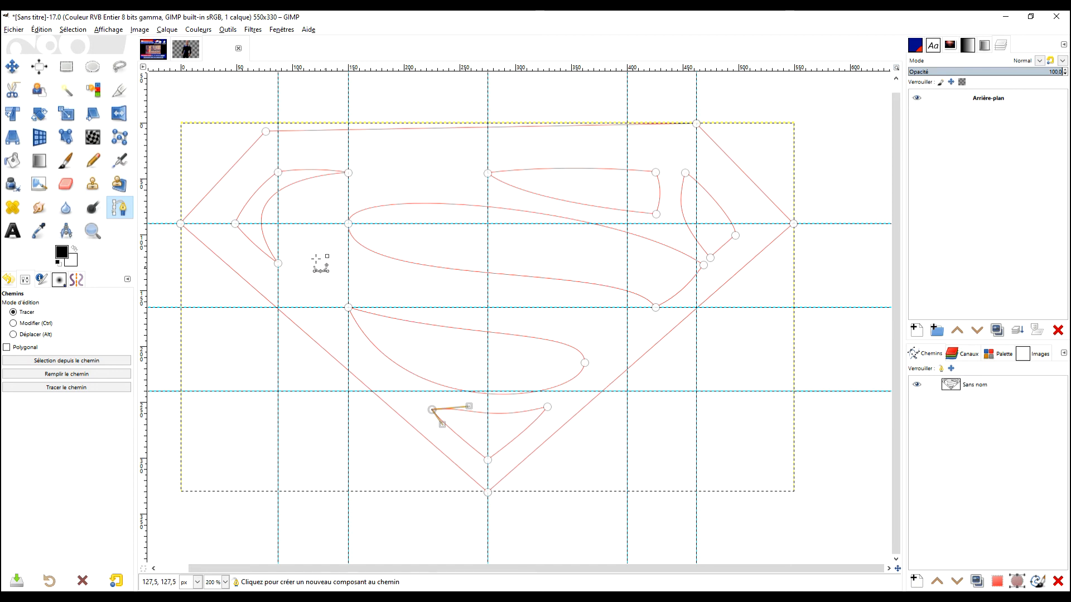
# Move the left crescent's outer and lower nodes to about (36, 95) and (87, 134) px, and the lower shape's left node to (150, 177) px.
pyautogui.moveTo(235, 224); pyautogui.dragTo(221, 229)
pyautogui.moveTo(278, 261); pyautogui.dragTo(276, 271)
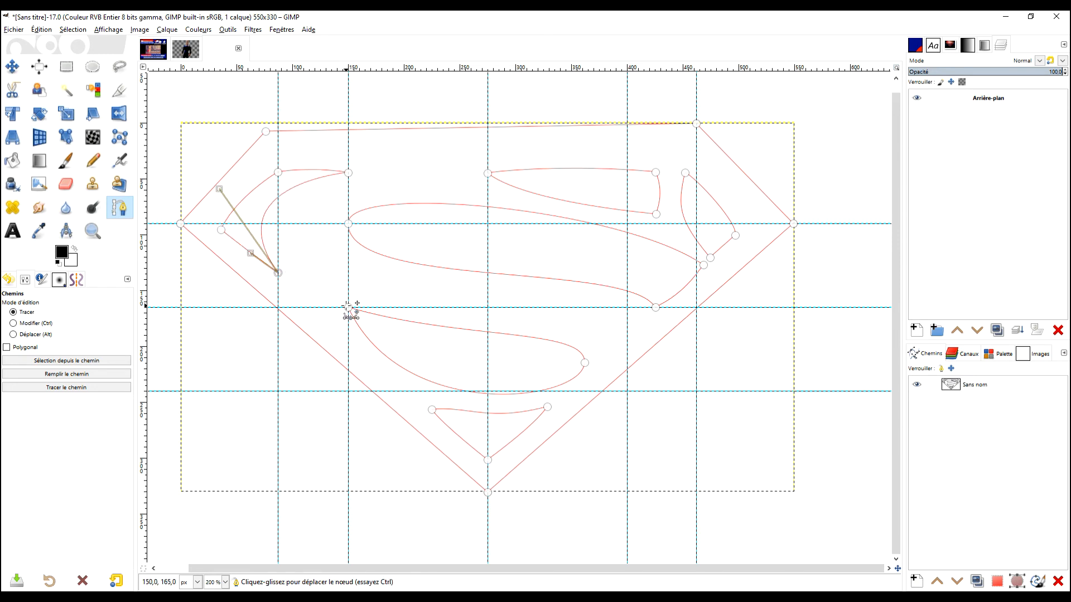
pyautogui.moveTo(348, 308); pyautogui.dragTo(348, 321)
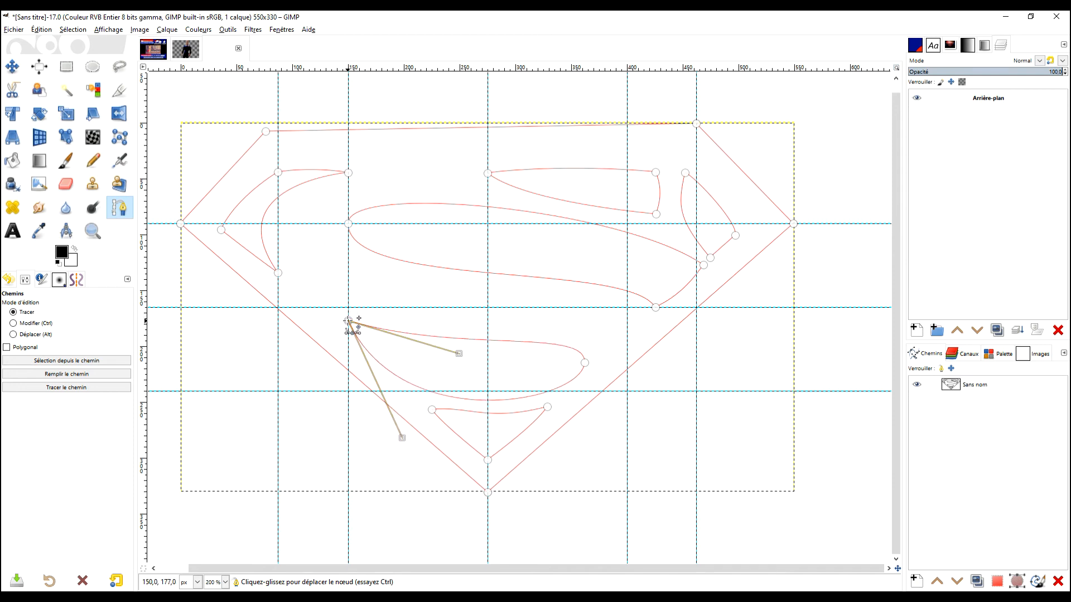
# Move the central shape's two right-end nodes to about (462, 130) and (422, 165) px.
pyautogui.click(656, 307)
pyautogui.moveTo(675, 298); pyautogui.dragTo(697, 268)
pyautogui.moveTo(655, 308); pyautogui.dragTo(652, 306)
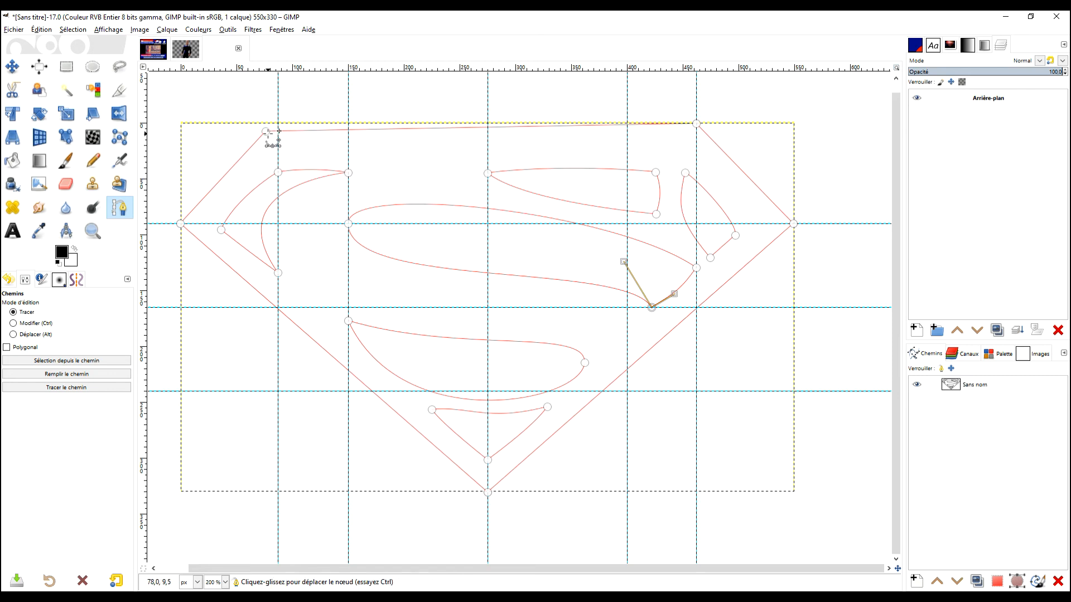
# Move the shield's upper-left node to about (87, 0) px and raise the upper nodes of the crescents and top shape to about y = 26 px.
pyautogui.moveTo(266, 131); pyautogui.dragTo(278, 124)
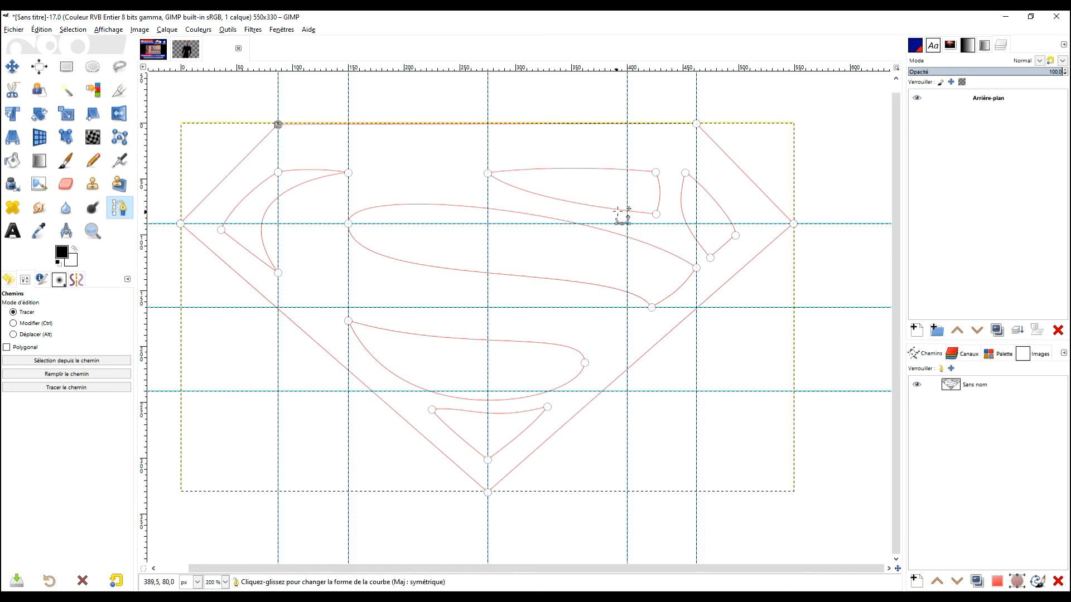
pyautogui.scroll(-3, 588, 233)
pyautogui.scroll(2, 586, 232)
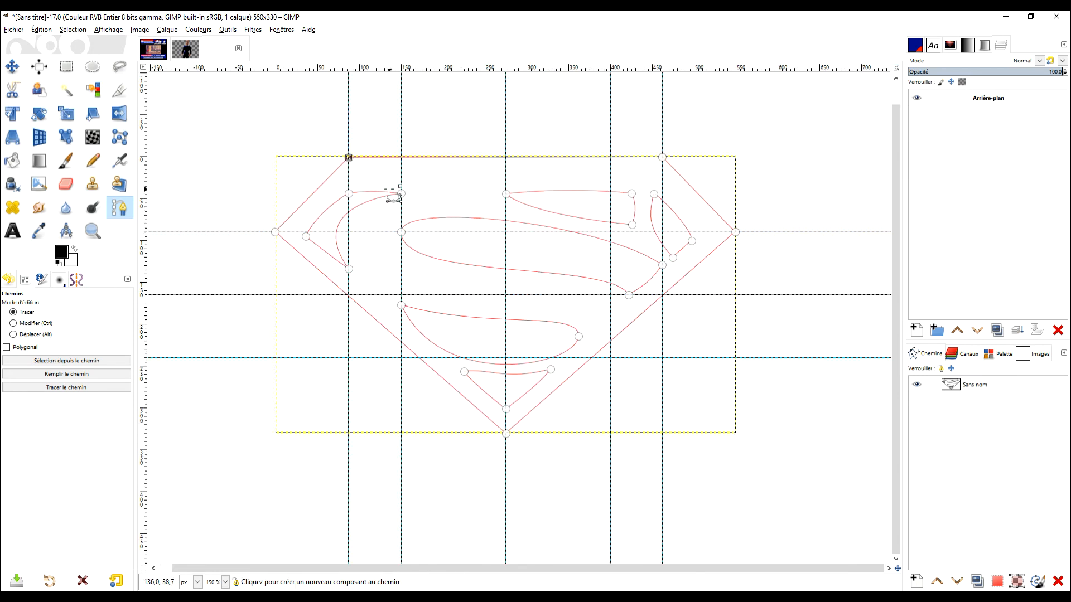
pyautogui.moveTo(348, 194); pyautogui.dragTo(402, 179)
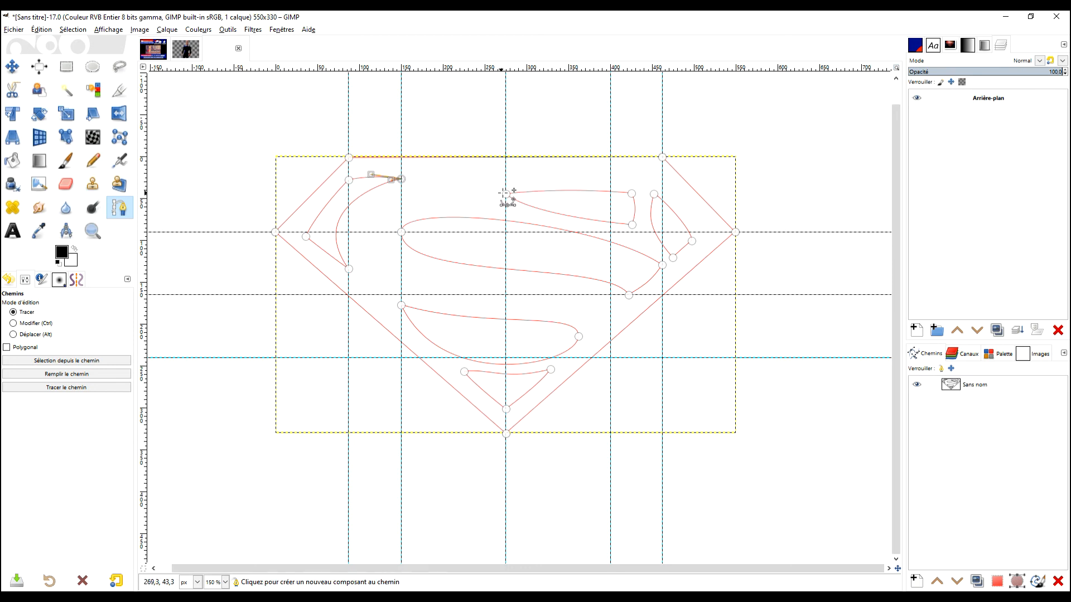
pyautogui.moveTo(507, 193); pyautogui.dragTo(509, 179)
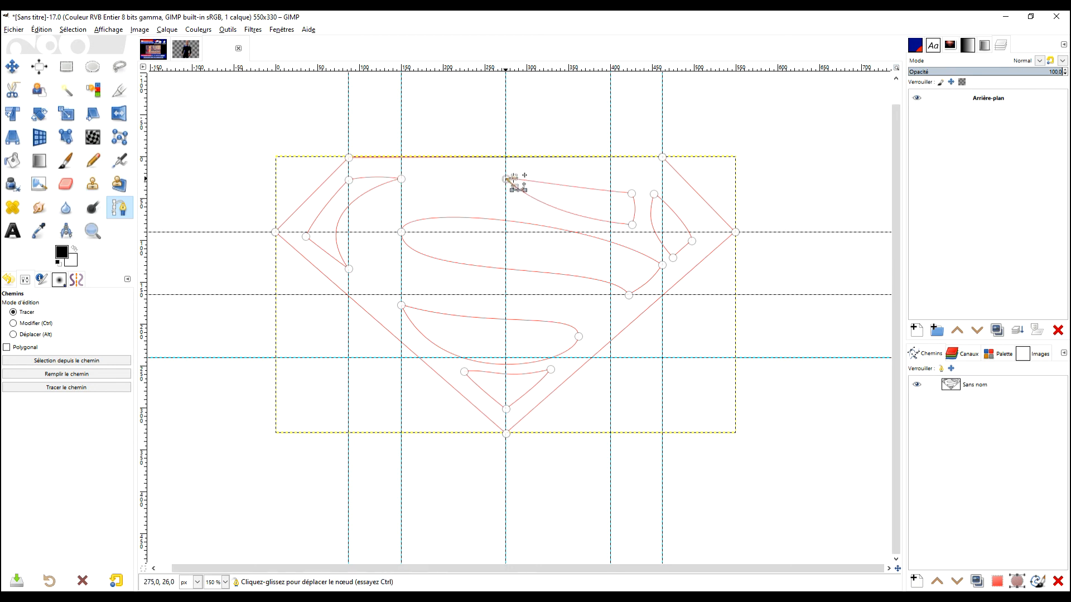
pyautogui.moveTo(632, 193); pyautogui.dragTo(650, 182)
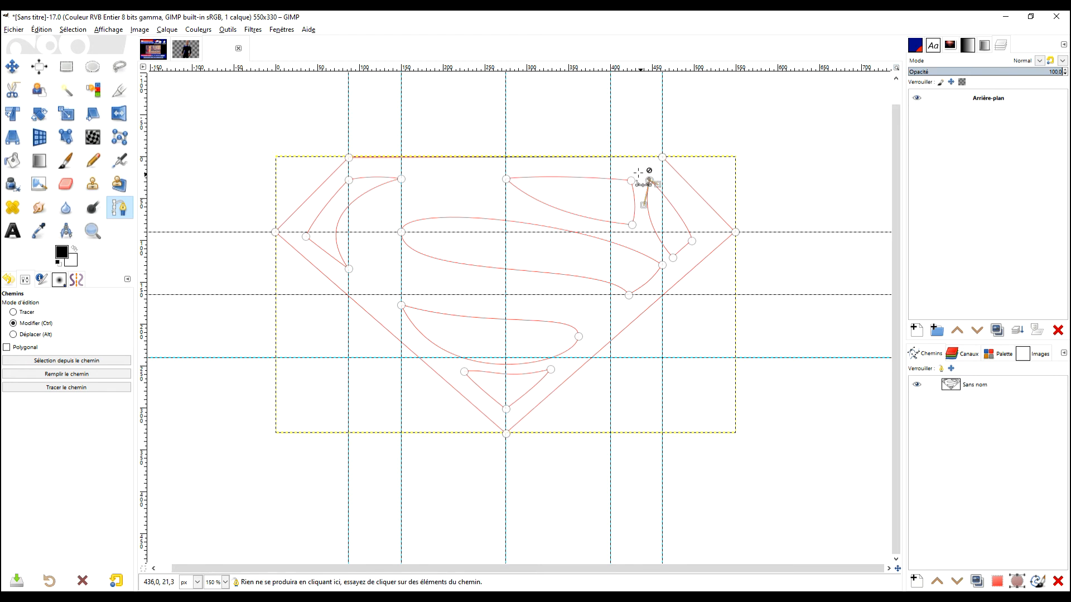
# Add a horizontal guide at about y = 26 px and align the top shape's upper-right node and the right crescent's upper node with it.
pyautogui.scroll(2, 656, 188)
pyautogui.moveTo(520, 72); pyautogui.dragTo(548, 183)
pyautogui.scroll(-2, 471, 222)
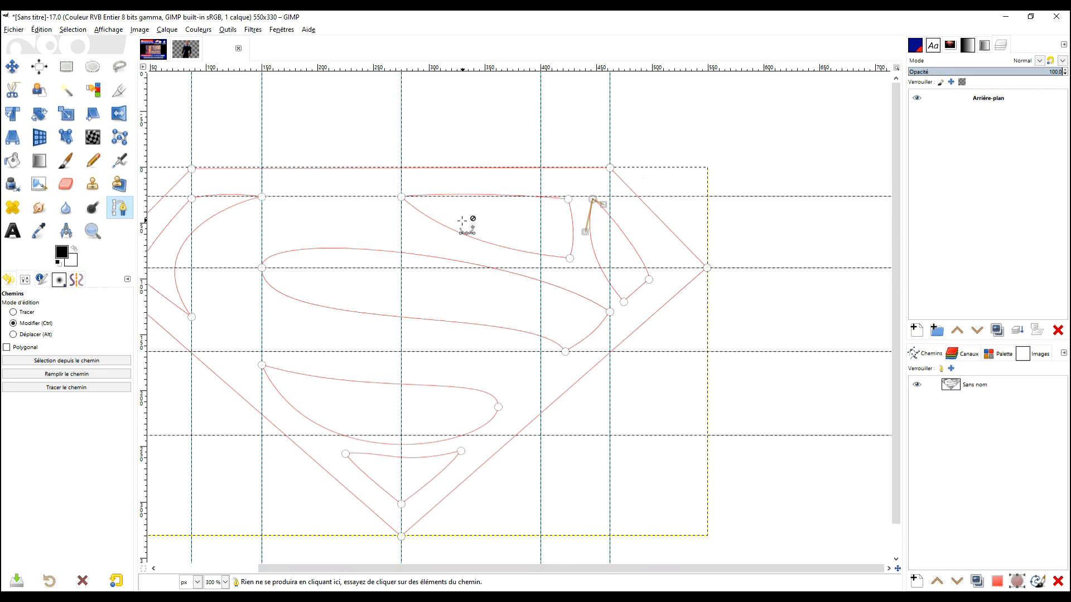
pyautogui.scroll(1, 418, 252)
pyautogui.scroll(2, 417, 252)
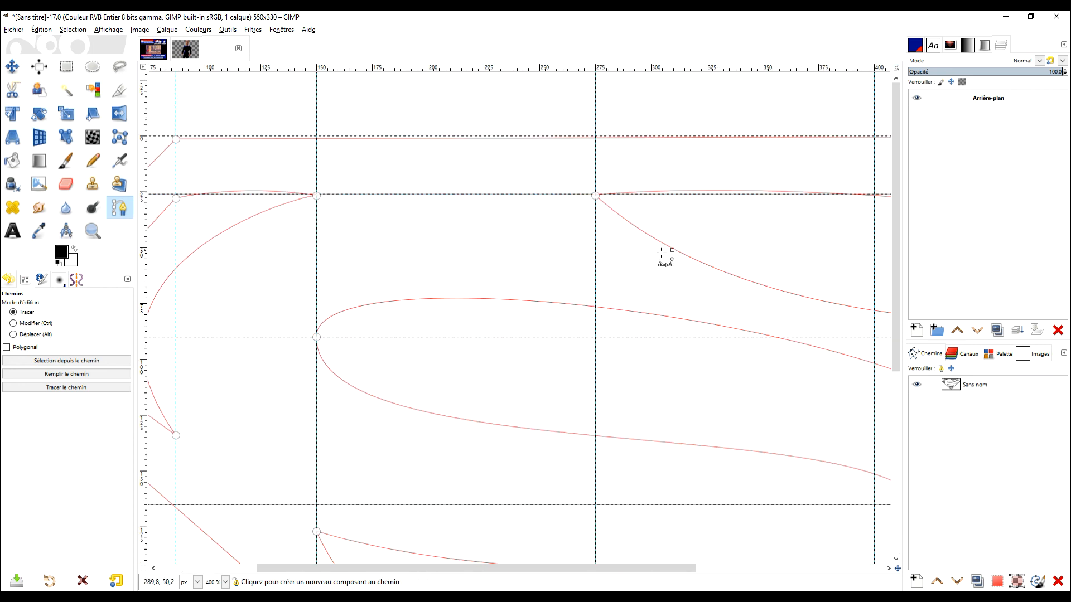
pyautogui.moveTo(665, 258); pyautogui.dragTo(220, 275)
pyautogui.moveTo(508, 224); pyautogui.dragTo(461, 219)
pyautogui.click(459, 225)
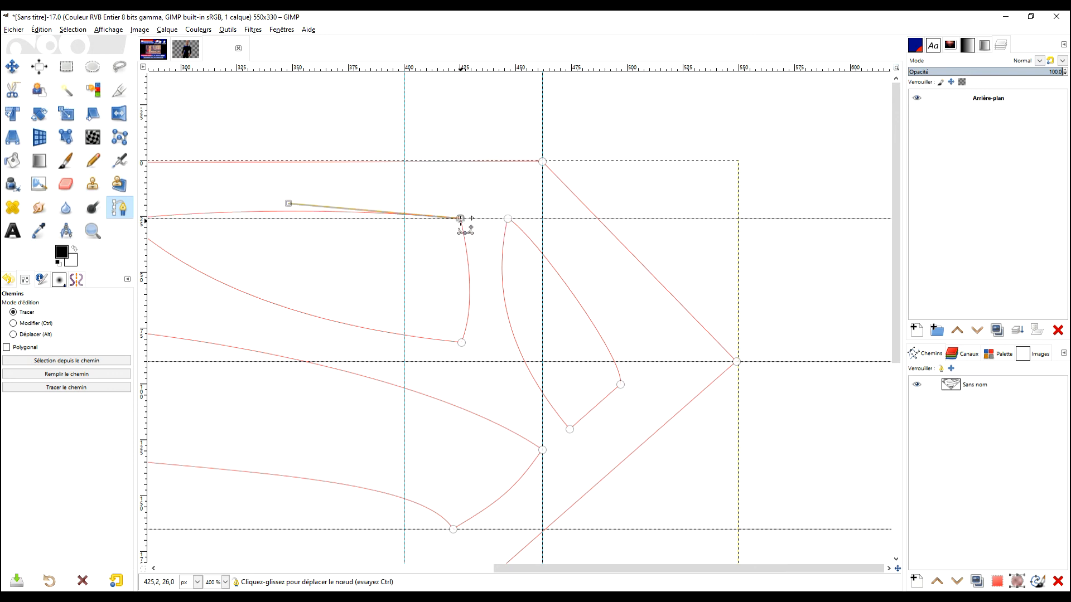
# Move the right crescent's two lower nodes to about (475, 118) and (501, 99) px.
pyautogui.scroll(-3, 461, 218)
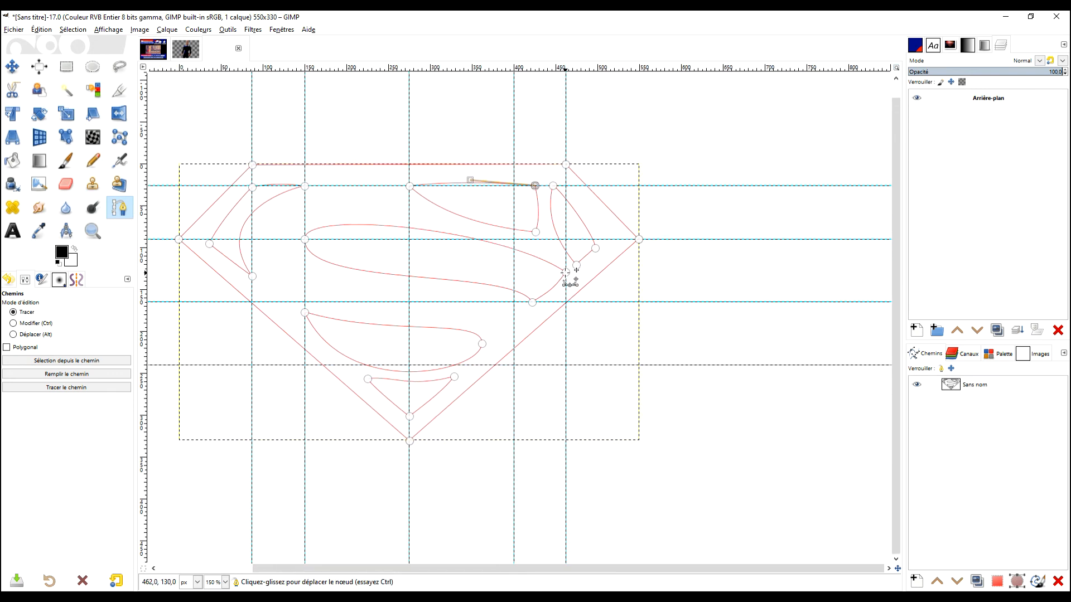
pyautogui.scroll(3, 564, 276)
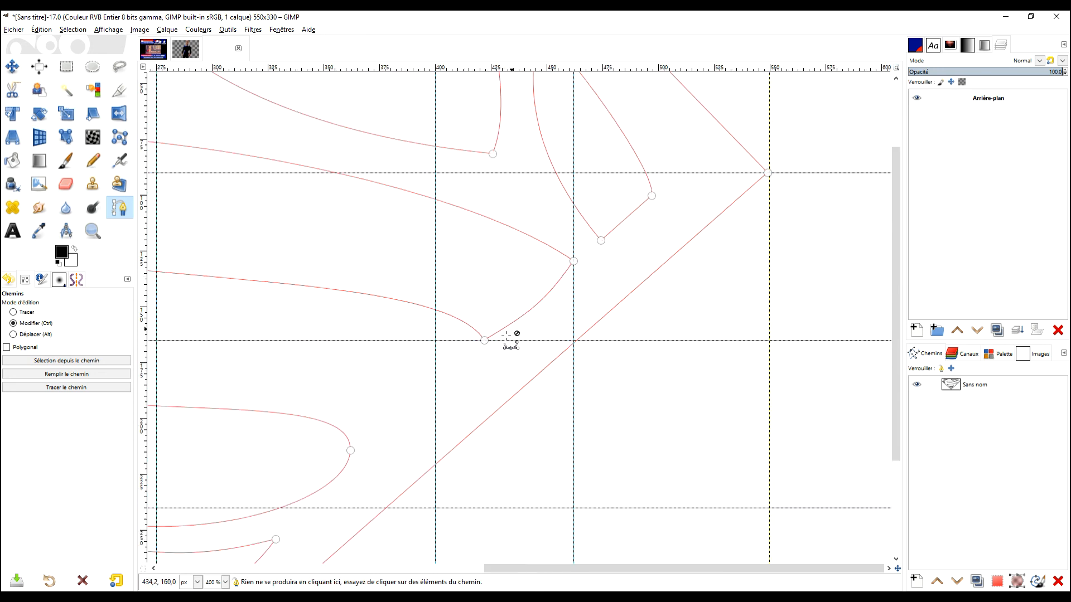
pyautogui.click(602, 240)
pyautogui.moveTo(603, 239); pyautogui.dragTo(602, 235)
pyautogui.moveTo(651, 196); pyautogui.dragTo(661, 193)
pyautogui.scroll(-1, 636, 210)
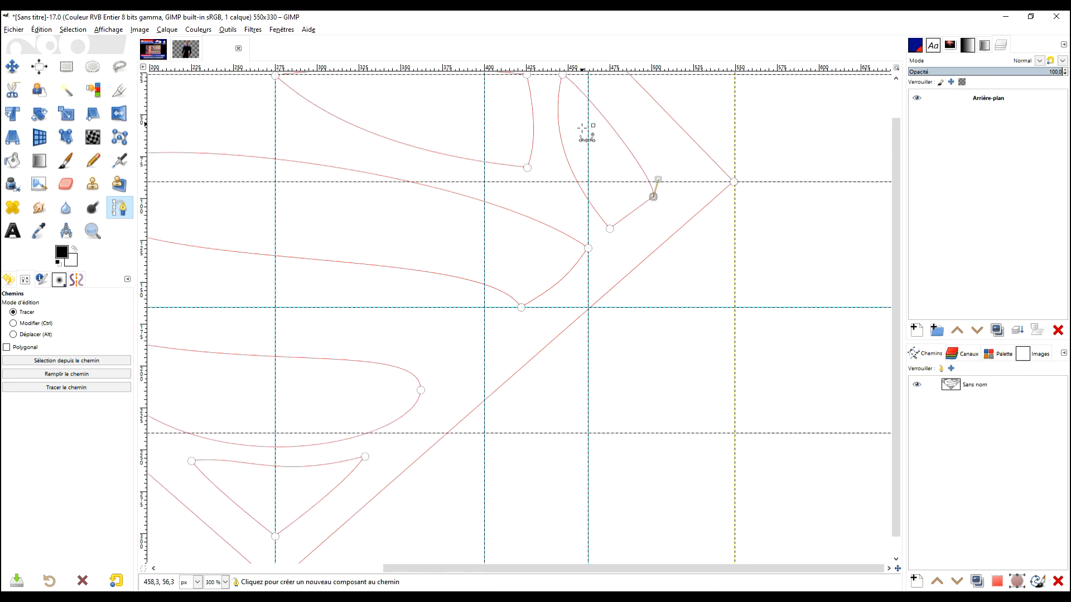
pyautogui.scroll(3, 617, 227)
pyautogui.scroll(-1, 681, 220)
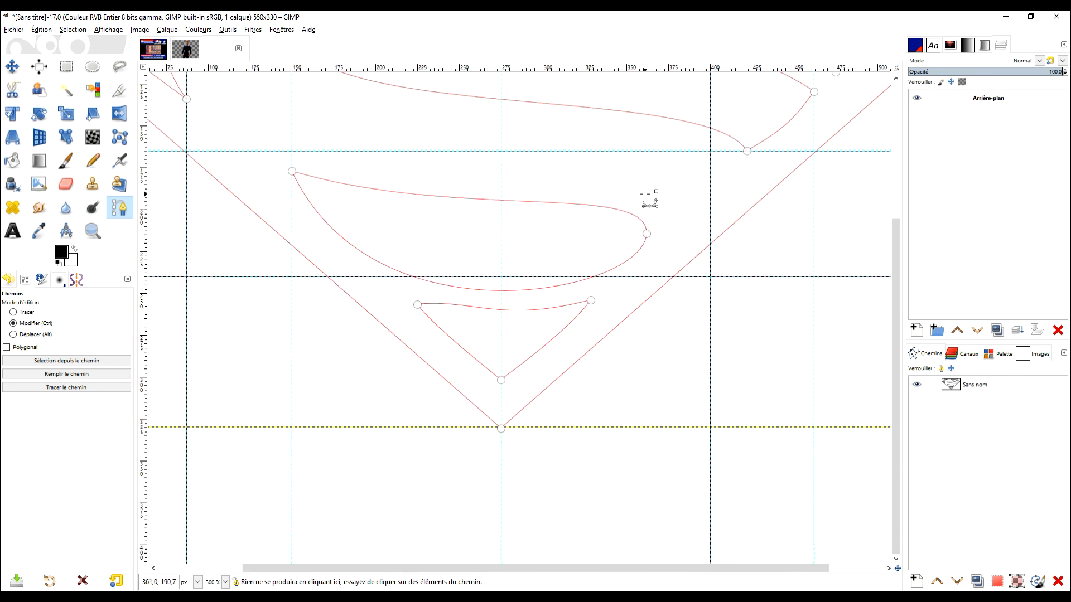
pyautogui.scroll(-1, 652, 196)
pyautogui.scroll(2, 550, 352)
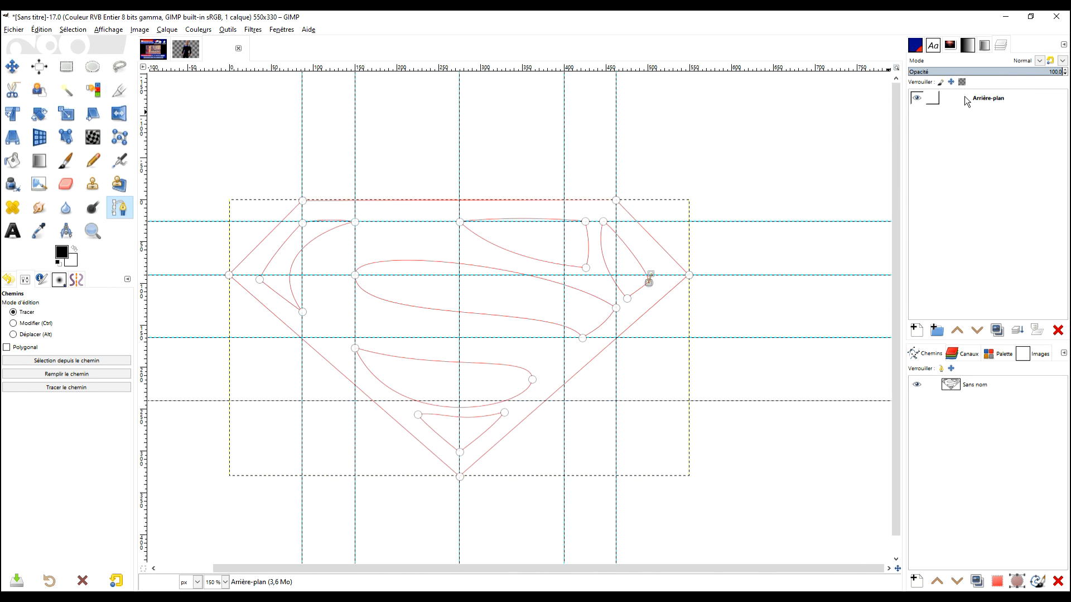
# Convert the emblem path to a selection and fill it with the black foreground colour.
pyautogui.click(953, 386)
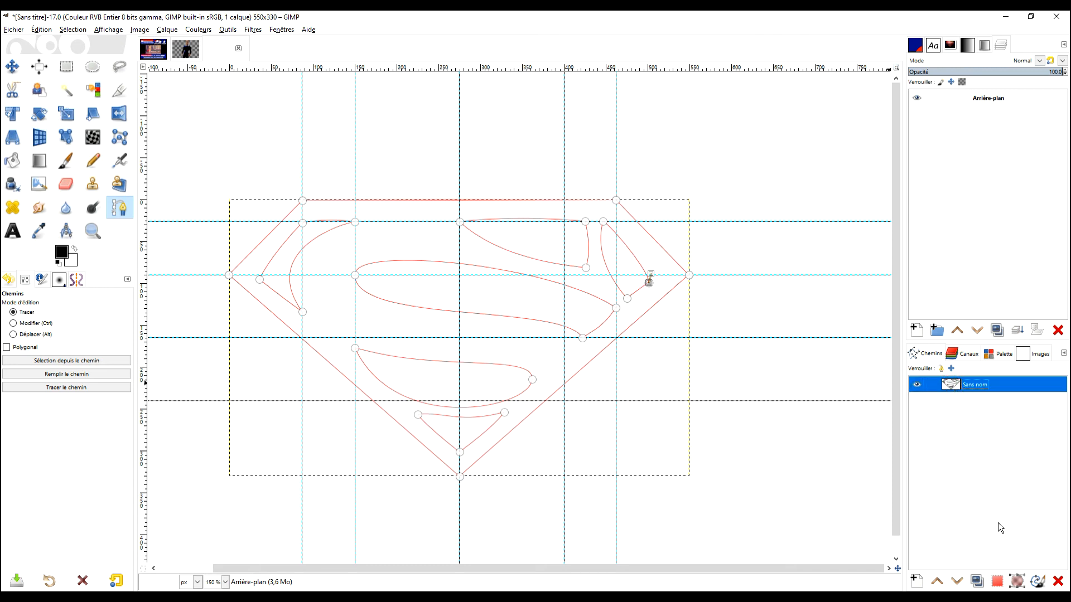
pyautogui.click(999, 584)
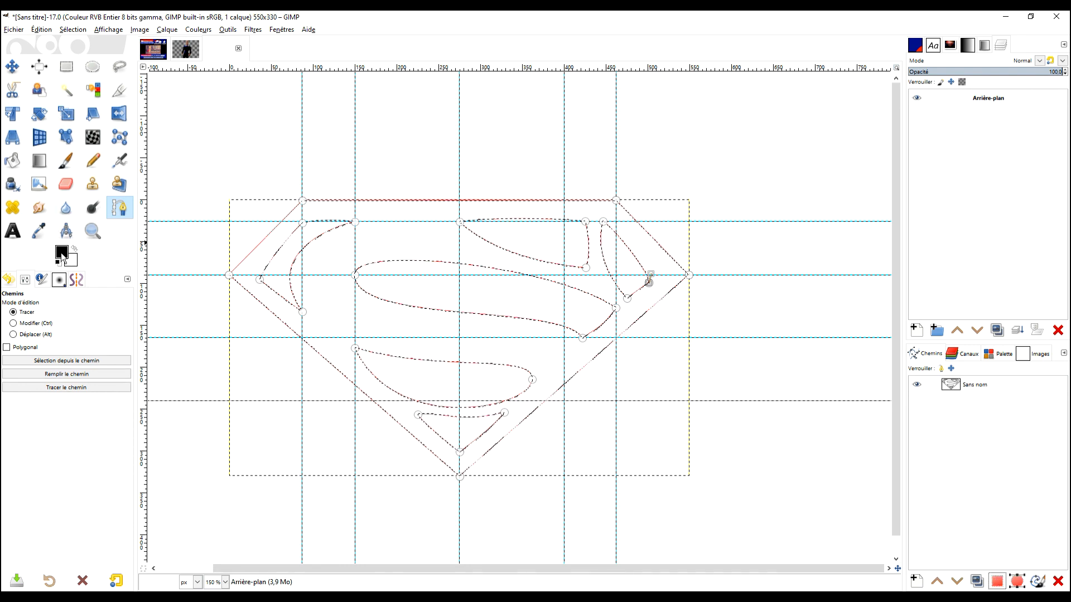
pyautogui.click(42, 31)
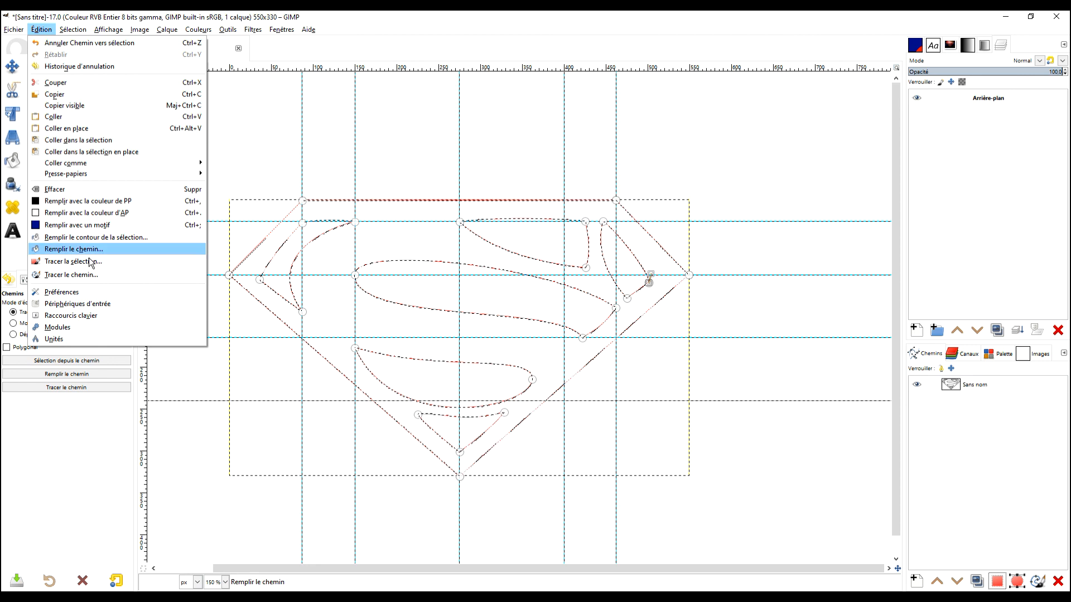
pyautogui.click(92, 203)
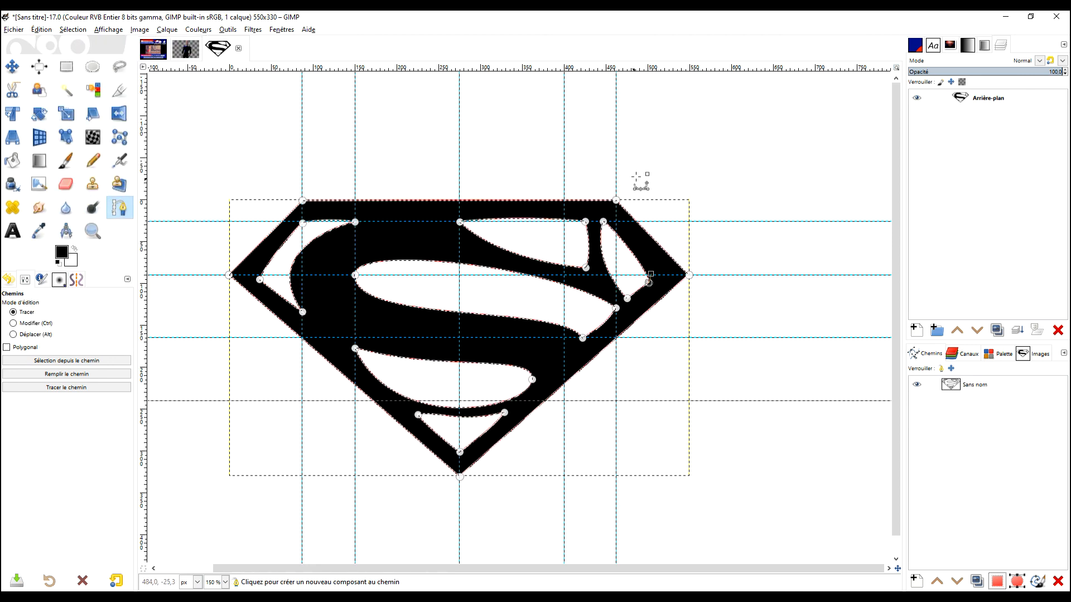
# Clear the selection and invert the colours of the background layer.
pyautogui.click(66, 66)
pyautogui.click(494, 156)
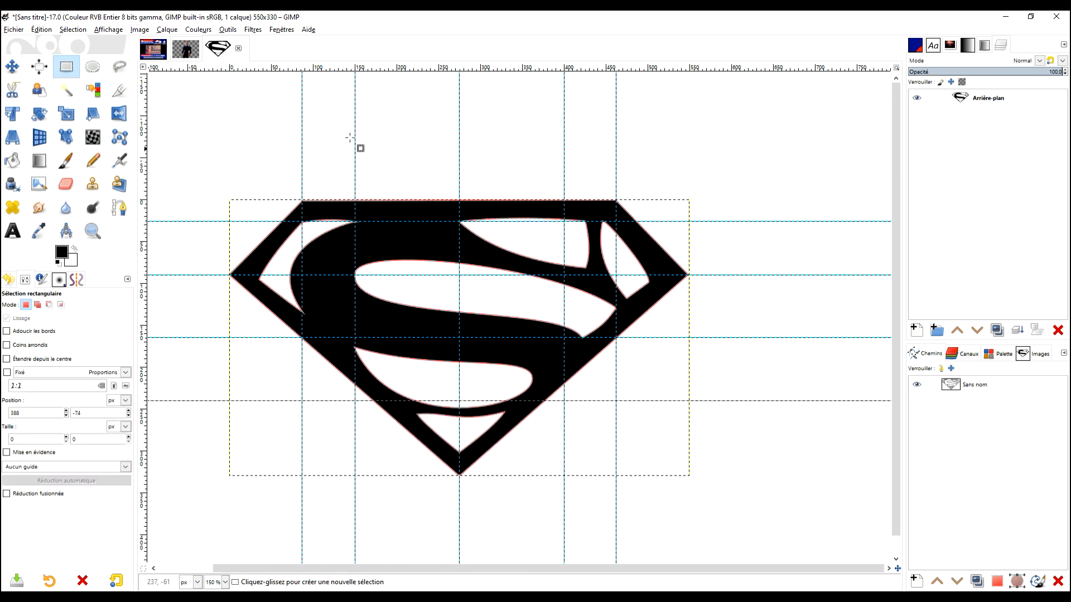
pyautogui.click(73, 30)
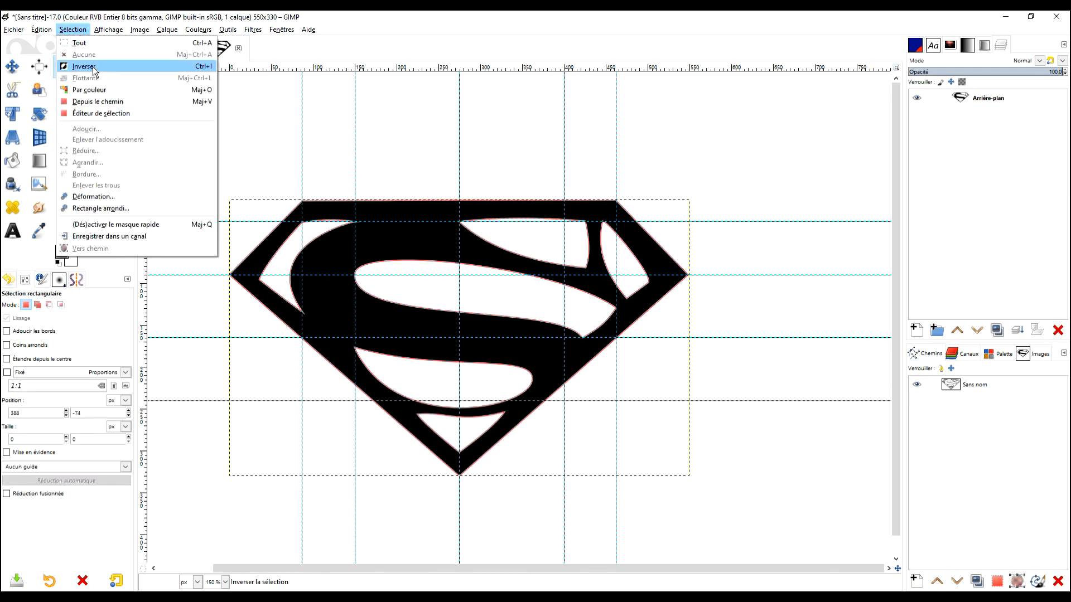
pyautogui.click(319, 90)
pyautogui.click(199, 29)
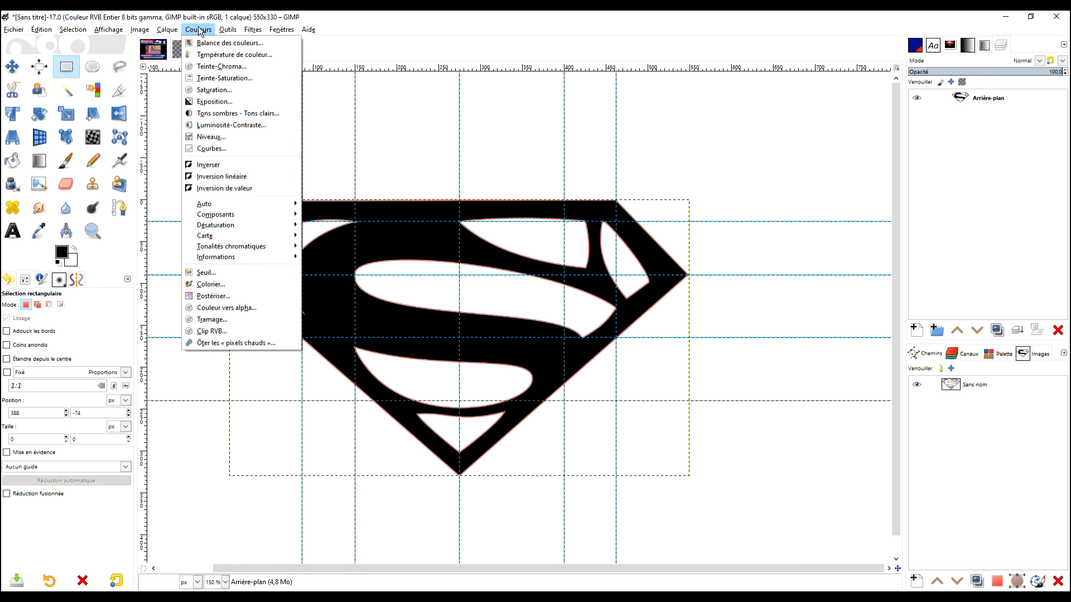
pyautogui.moveTo(82, 31)
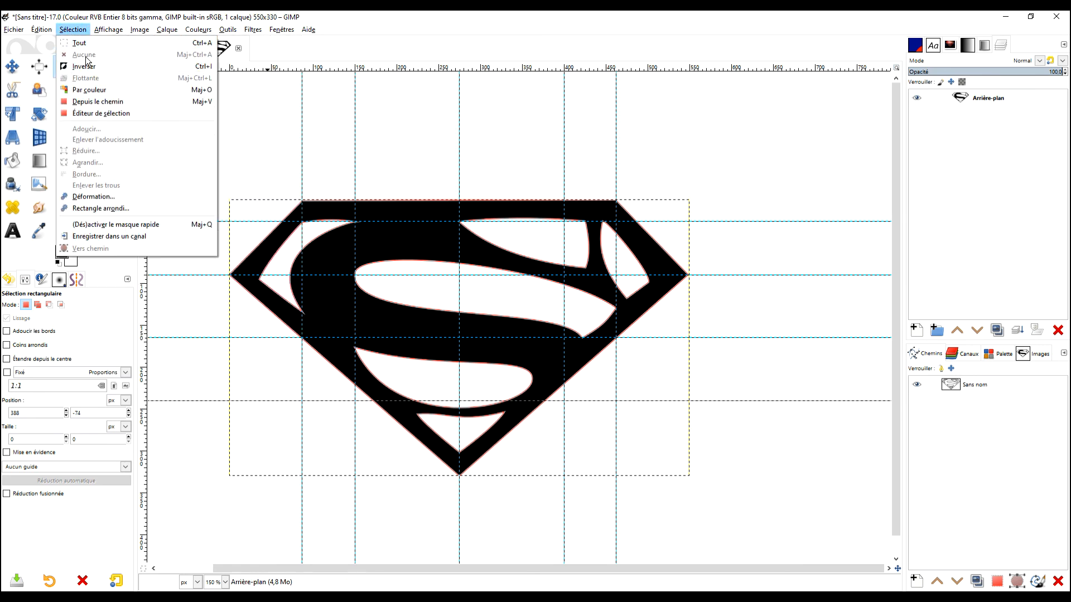
pyautogui.click(334, 124)
pyautogui.click(204, 32)
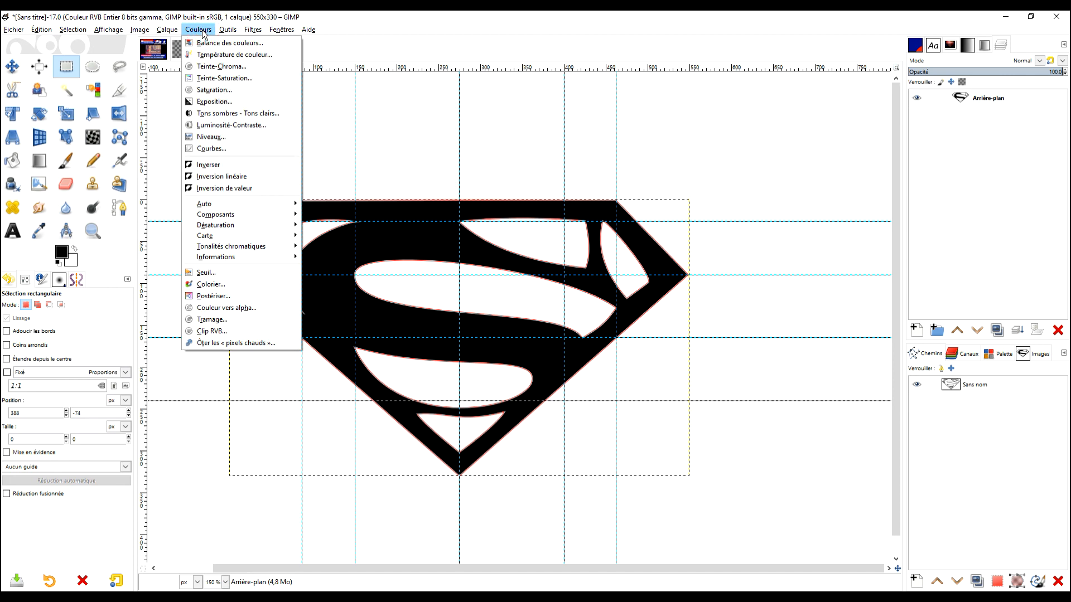
pyautogui.click(234, 162)
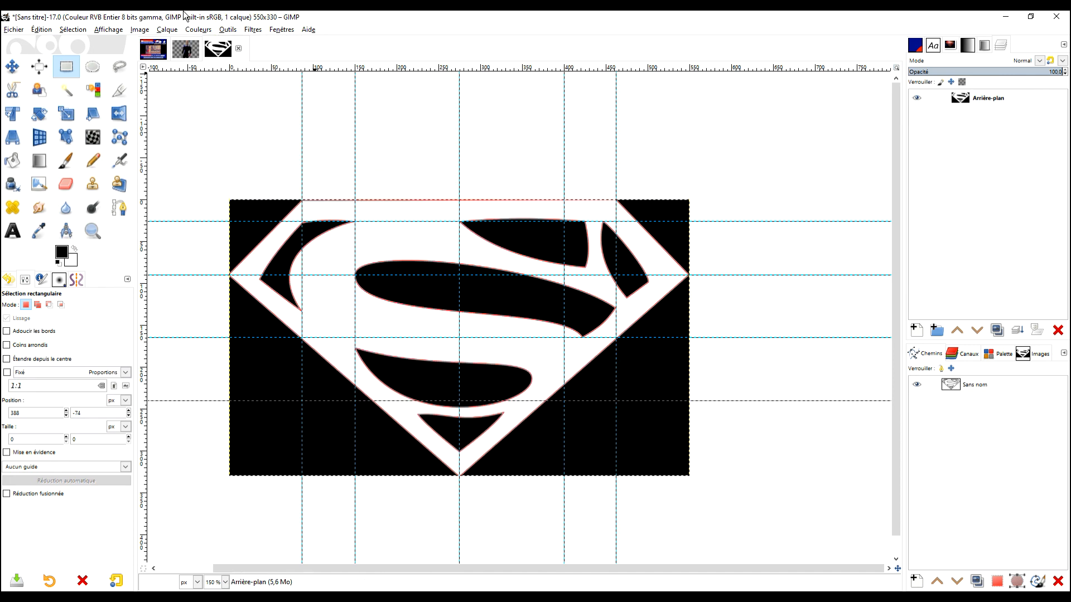
# Open the G'MIC-Qt 3D Extrusion filter and set the Y-Angle to 340.56 and the X-Angle to 351.36.
pyautogui.click(226, 30)
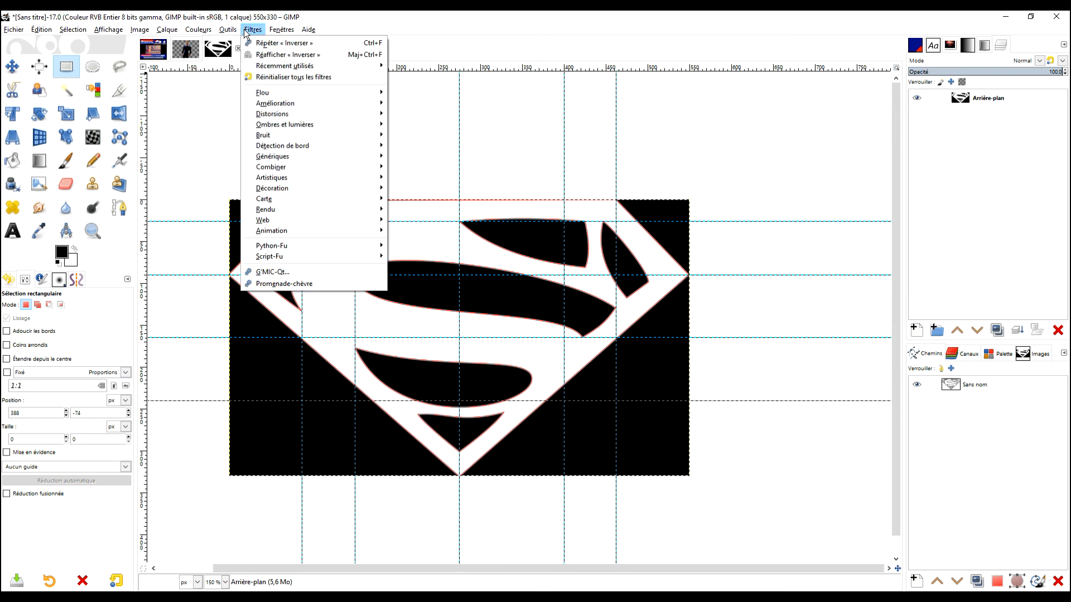
pyautogui.click(311, 271)
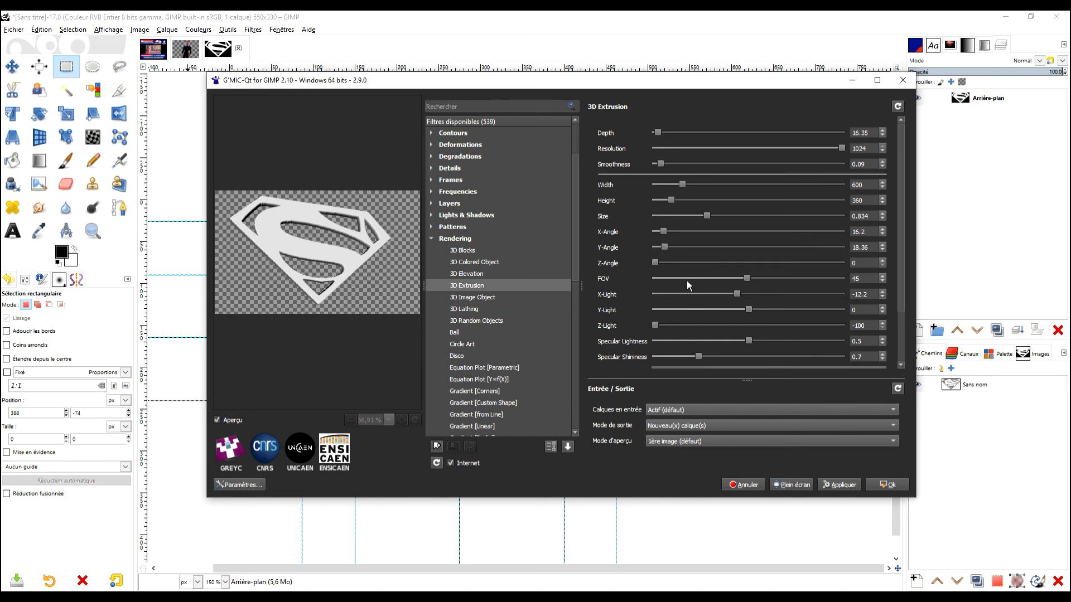
pyautogui.moveTo(667, 252); pyautogui.dragTo(674, 251)
pyautogui.moveTo(822, 249)
pyautogui.mouseDown()
pyautogui.moveTo(814, 253)
pyautogui.moveTo(826, 249)
pyautogui.mouseUp()
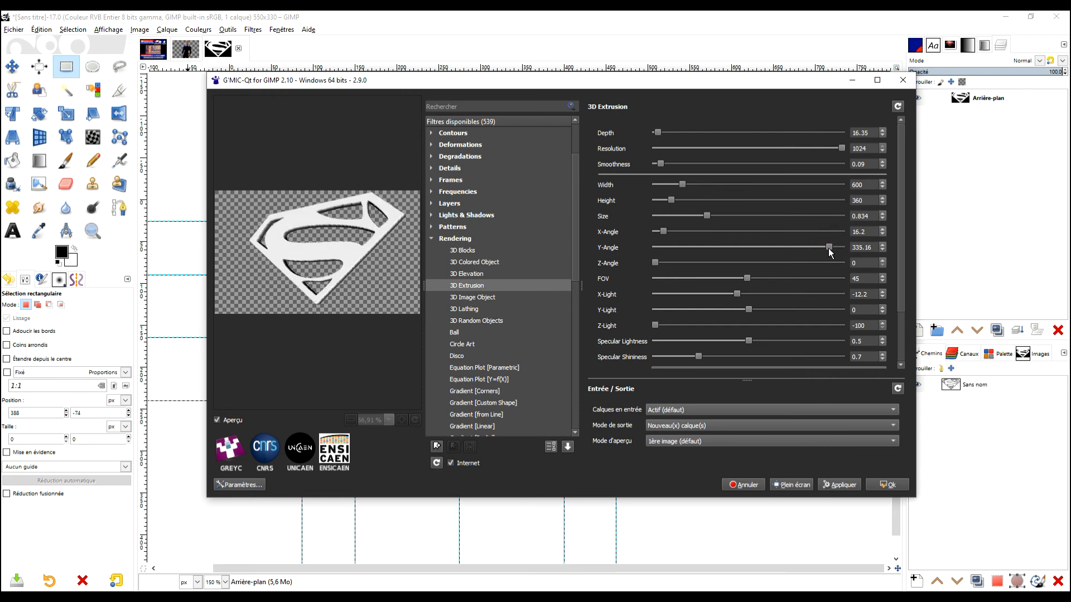
pyautogui.moveTo(829, 250); pyautogui.dragTo(831, 249)
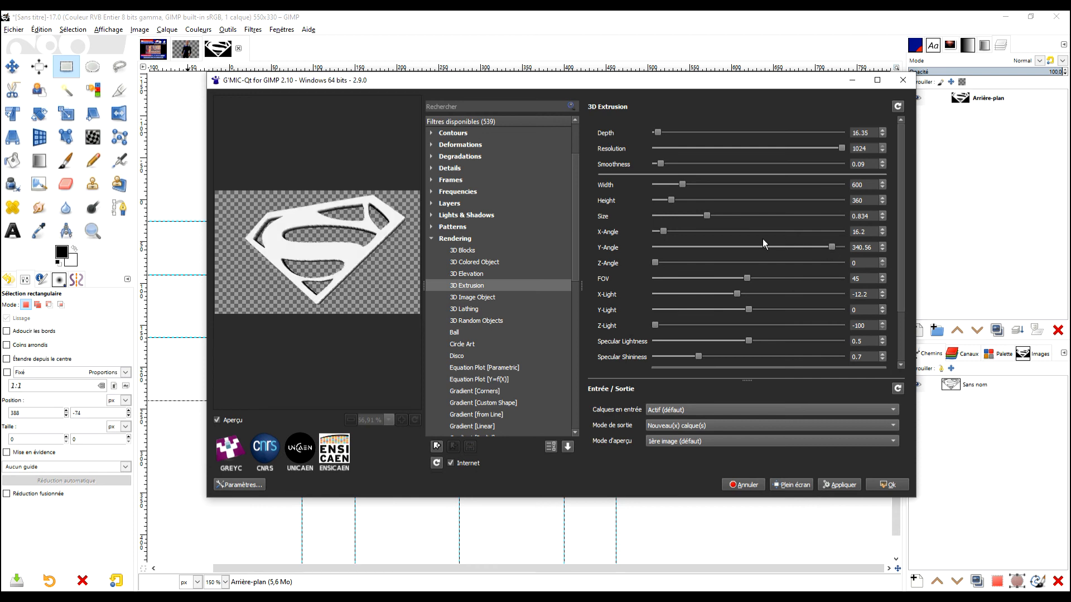
pyautogui.moveTo(663, 231); pyautogui.dragTo(661, 262)
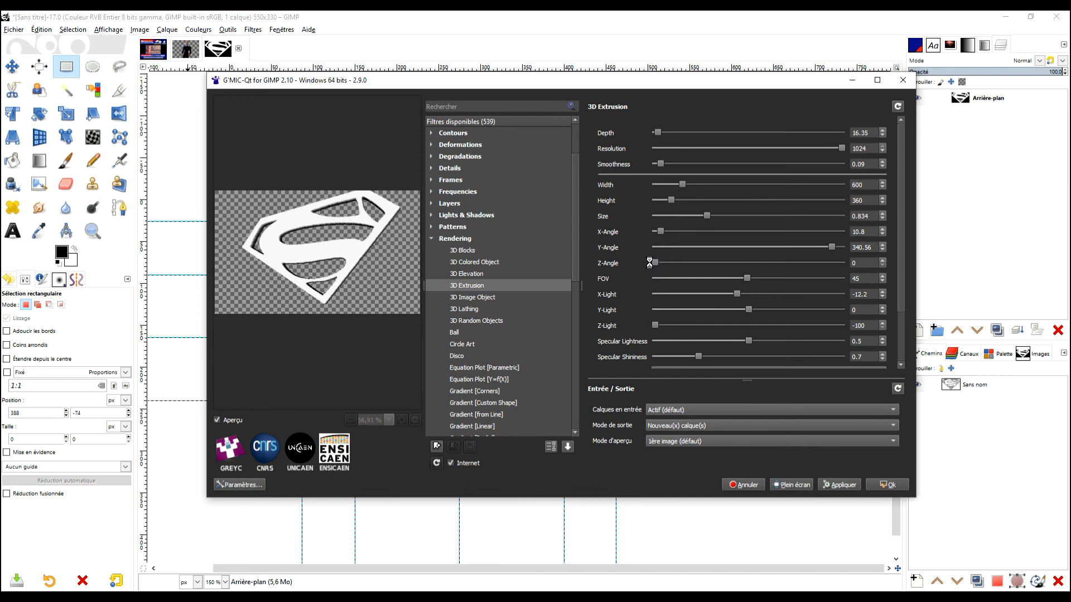
pyautogui.moveTo(660, 232); pyautogui.dragTo(839, 234)
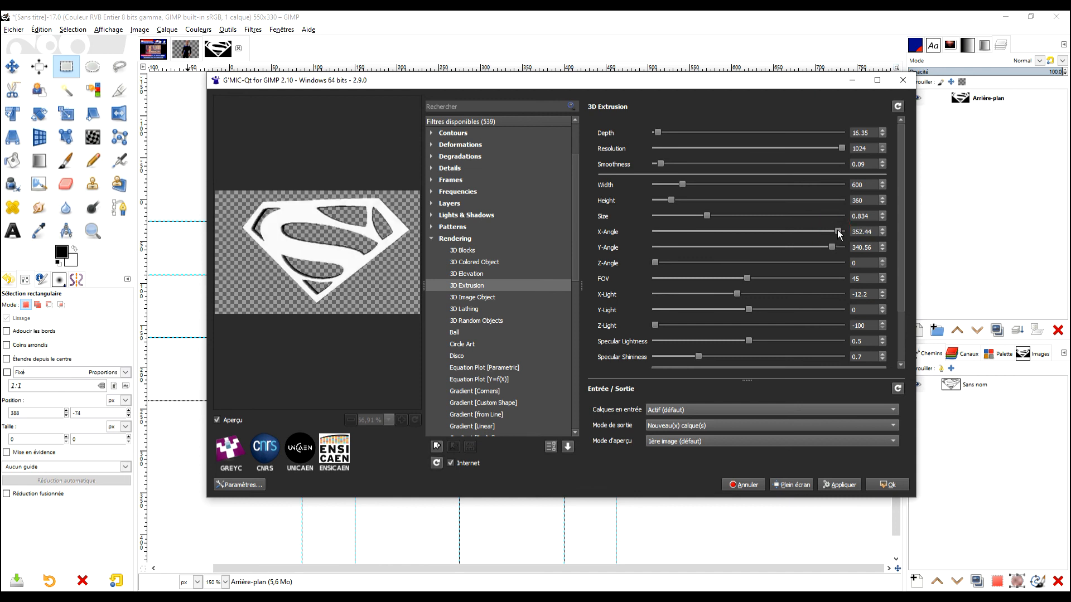
pyautogui.moveTo(838, 231); pyautogui.dragTo(840, 231)
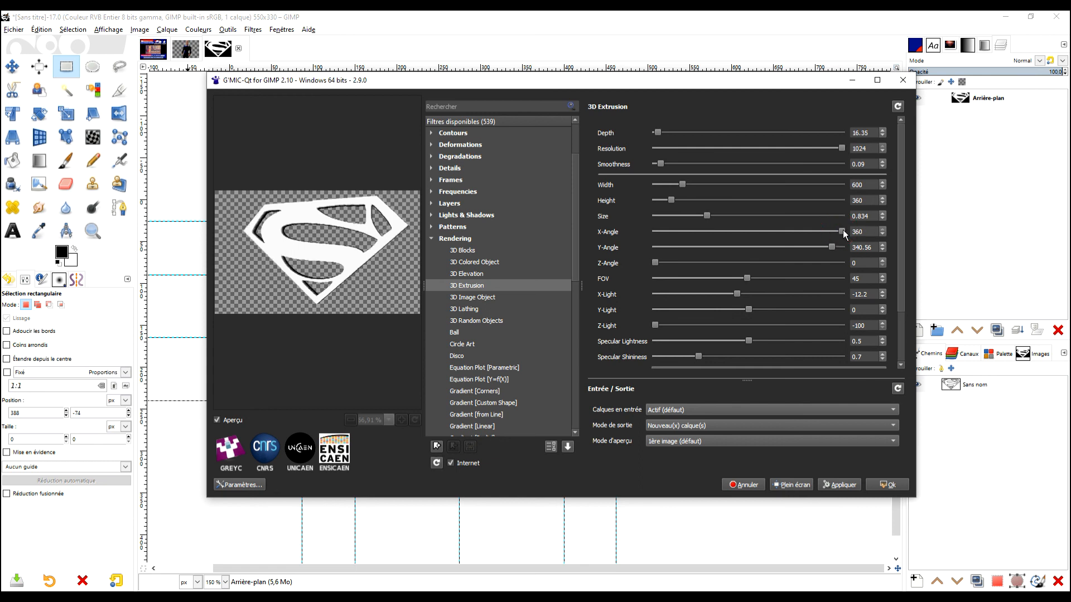
pyautogui.moveTo(842, 230); pyautogui.dragTo(839, 231)
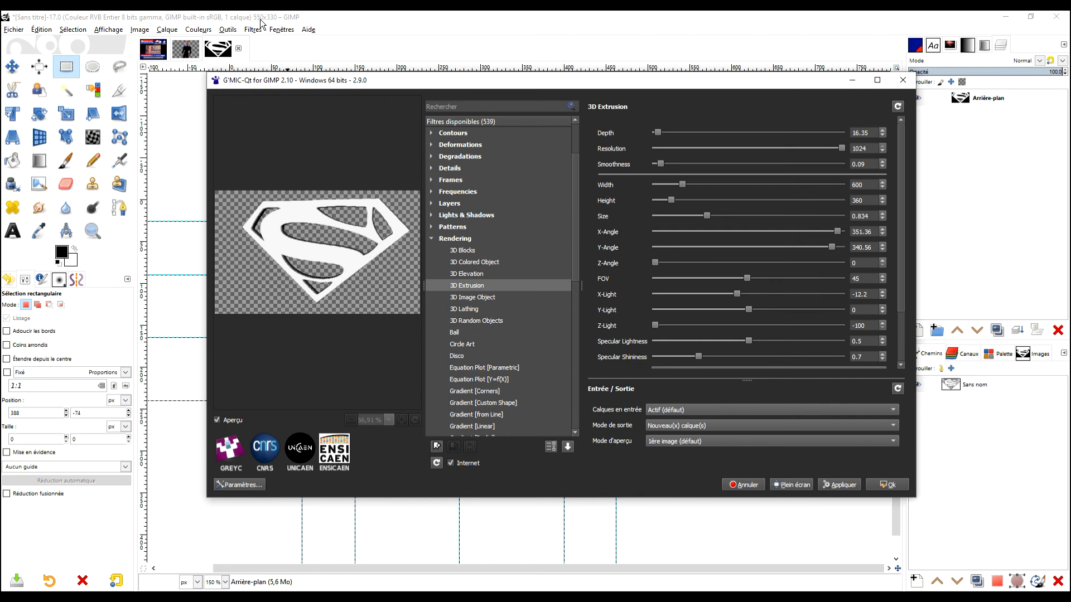
# Set the extrusion's Width to 550, Height to 330 and Size to 0.861.
pyautogui.doubleClick(873, 186)
pyautogui.write('550')
pyautogui.click(873, 199)
pyautogui.write('330')
pyautogui.moveTo(707, 215); pyautogui.dragTo(709, 216)
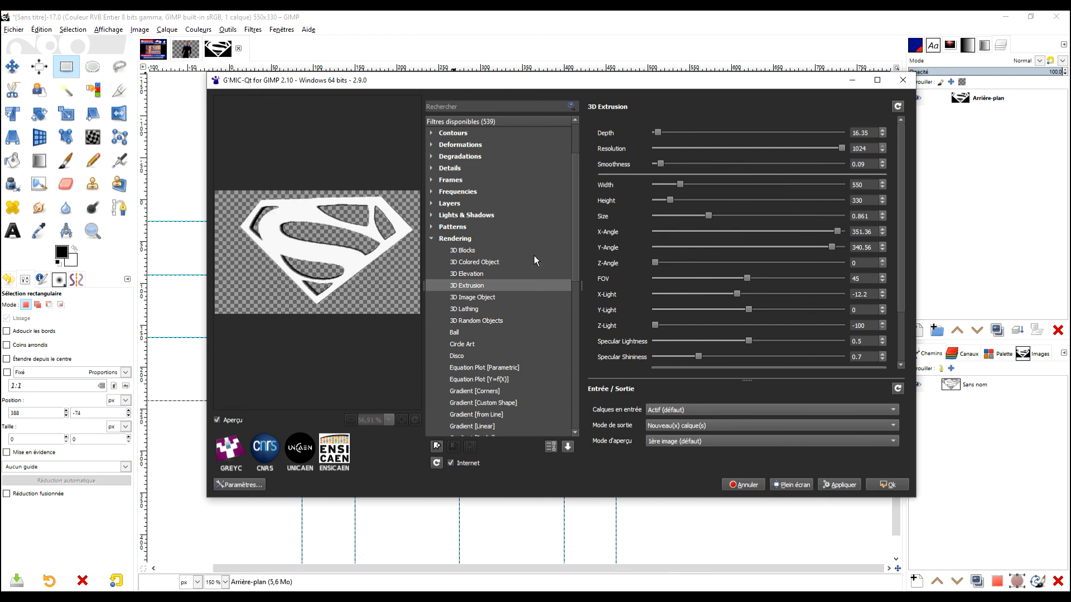
# Set the extrusion's X-Angle to 354.6, Y-Angle to 343.8 and Z-Angle to 360.
pyautogui.moveTo(838, 232); pyautogui.dragTo(835, 249)
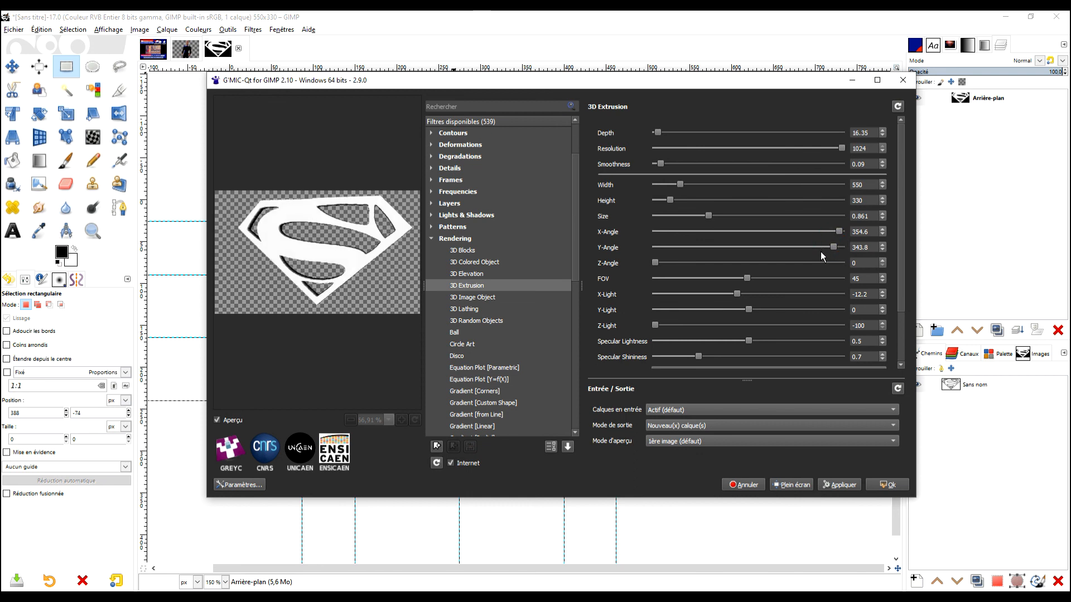
pyautogui.moveTo(655, 263); pyautogui.dragTo(658, 263)
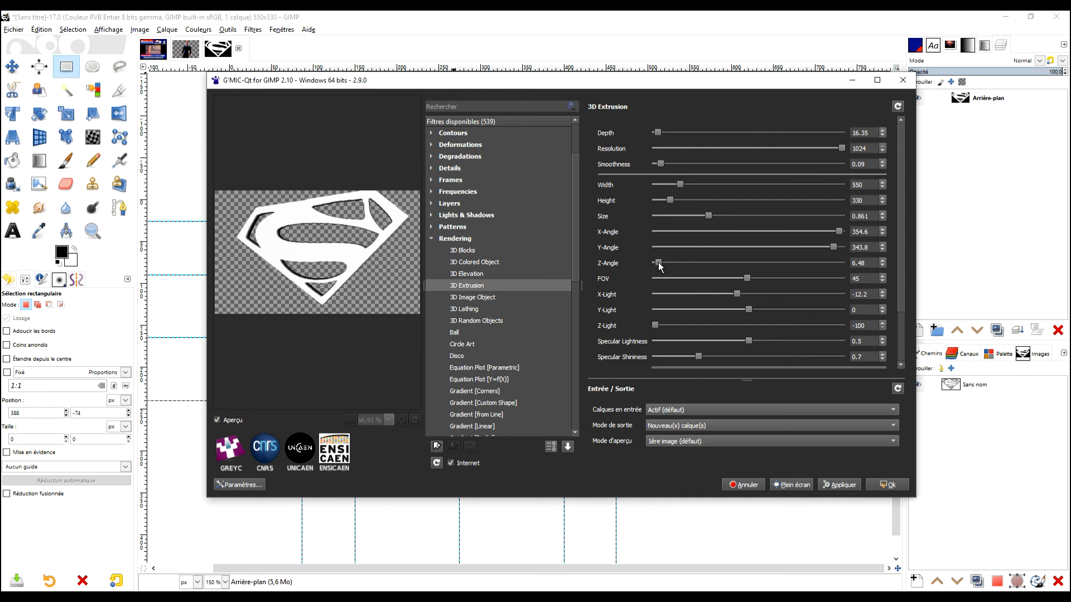
pyautogui.moveTo(658, 263); pyautogui.dragTo(843, 263)
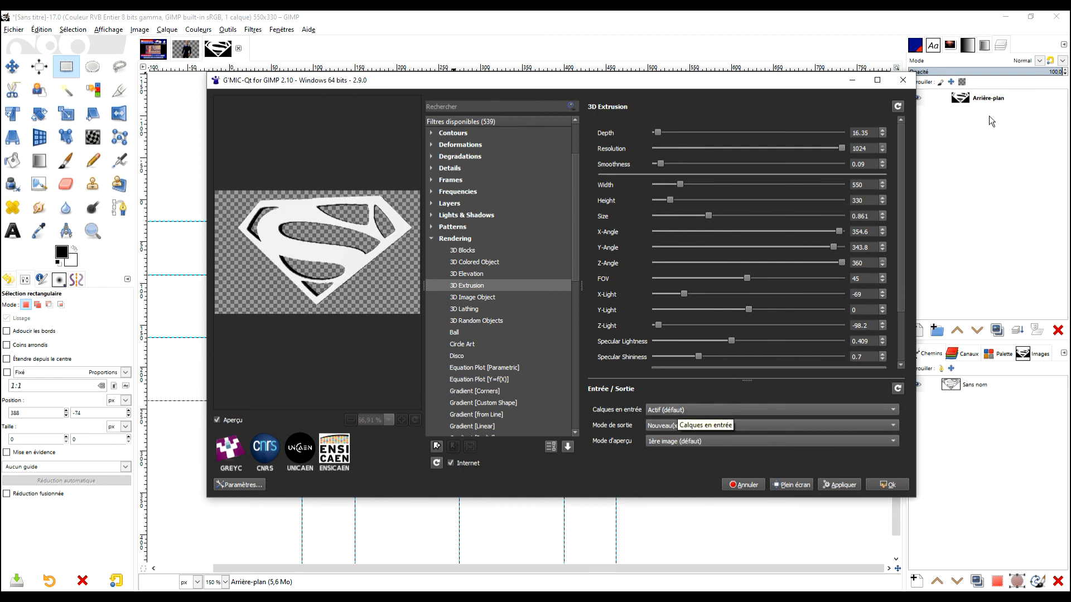
# Apply the 3D Extrusion to the image, and hide the original Arrière-plan layer and the path.
pyautogui.click(886, 485)
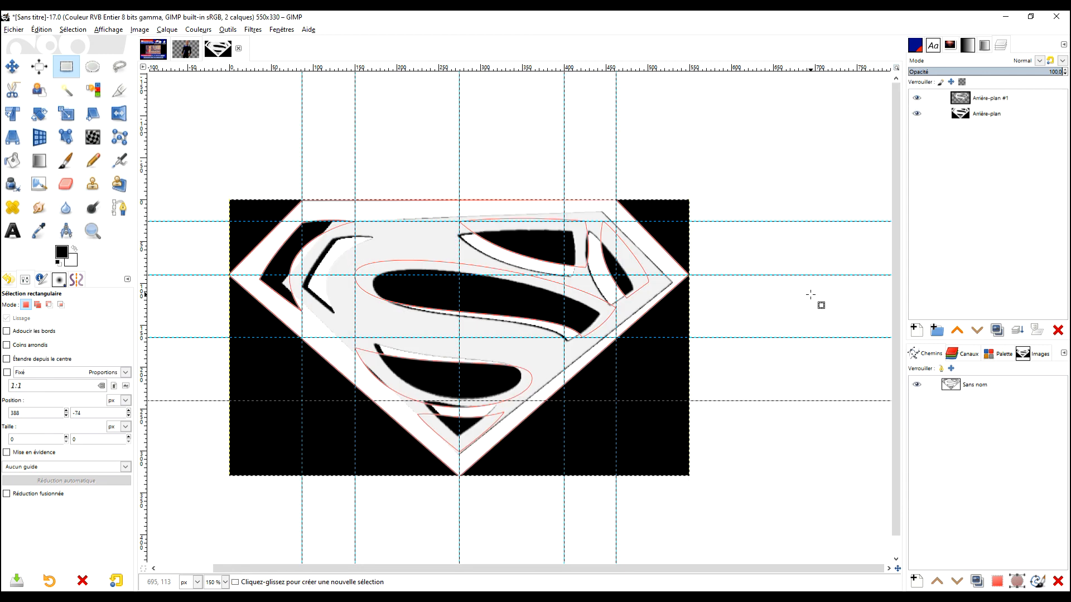
pyautogui.click(916, 114)
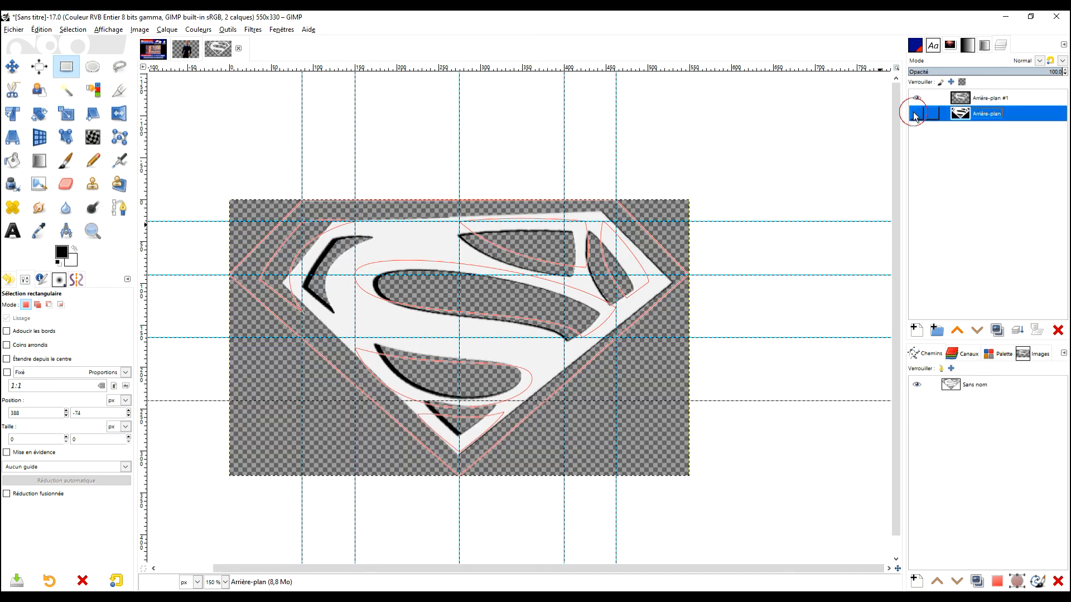
pyautogui.click(918, 384)
# Remove all guides from the emblem image.
pyautogui.click(134, 31)
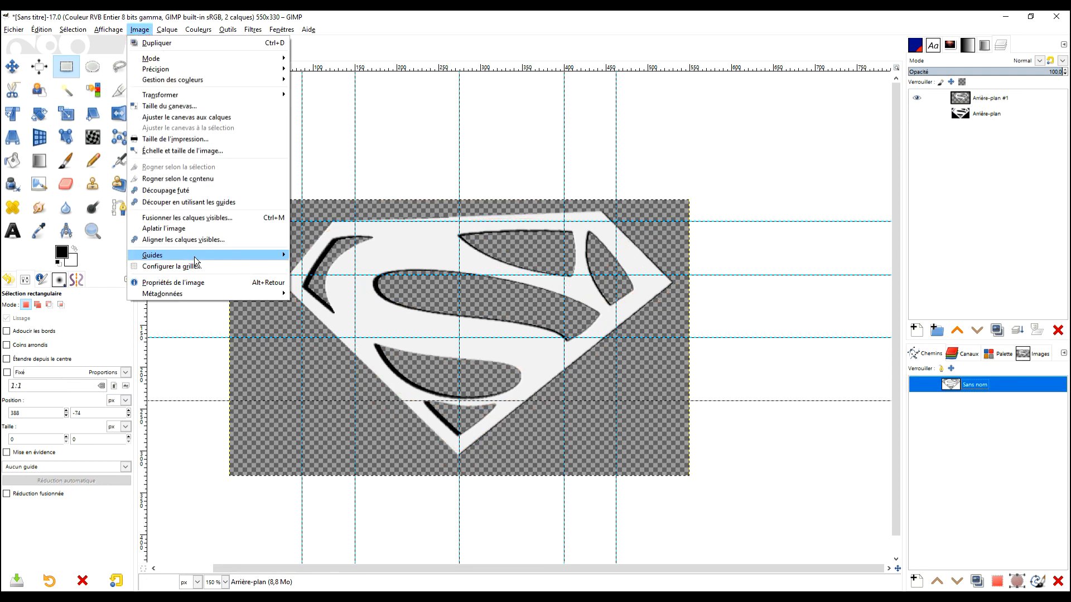
pyautogui.moveTo(229, 256)
pyautogui.click(335, 256)
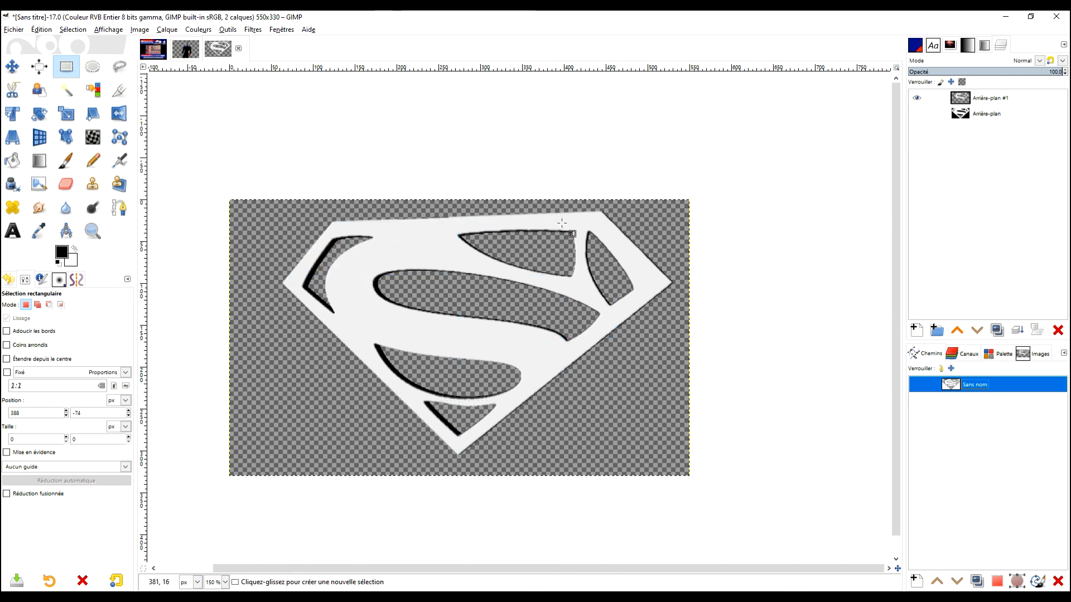
pyautogui.moveTo(693, 189); pyautogui.dragTo(676, 212)
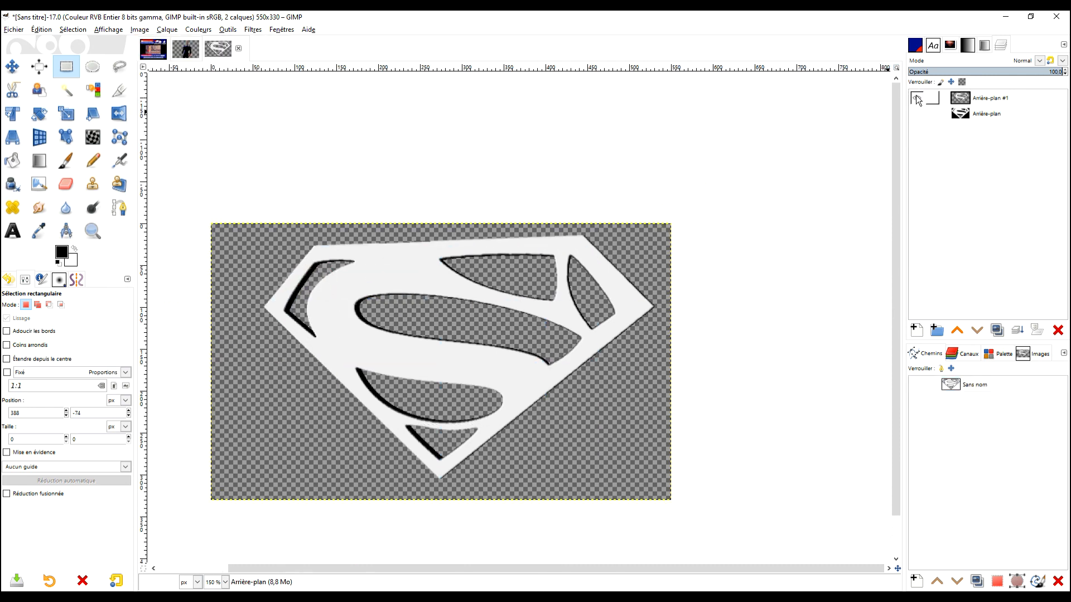
# Create a white 550 x 330 px layer named COULEUR and place it above the extruded emblem layer.
pyautogui.click(917, 330)
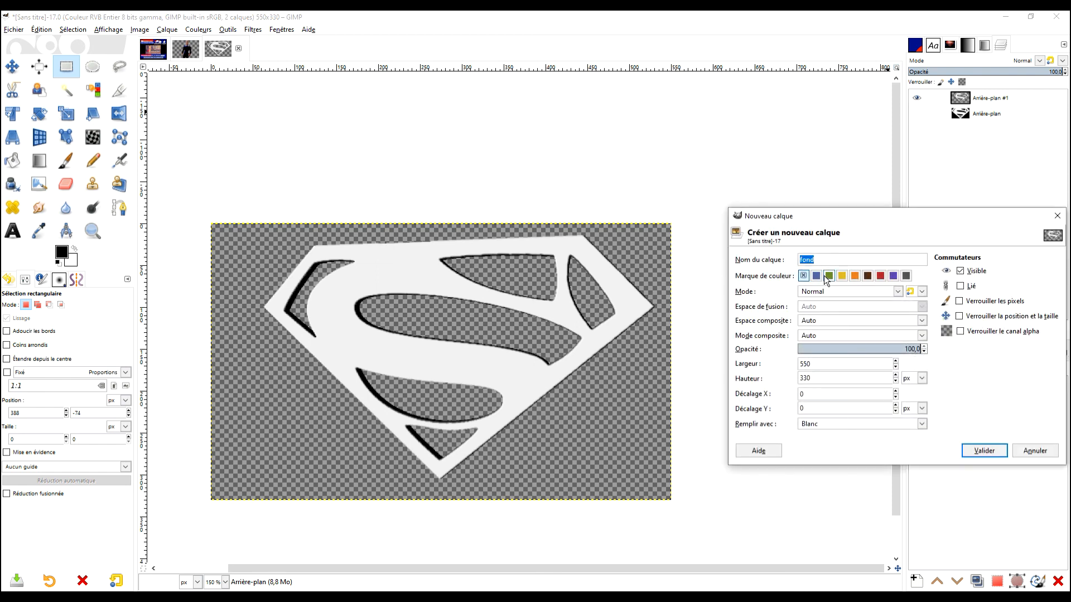
pyautogui.write('COULEUR')
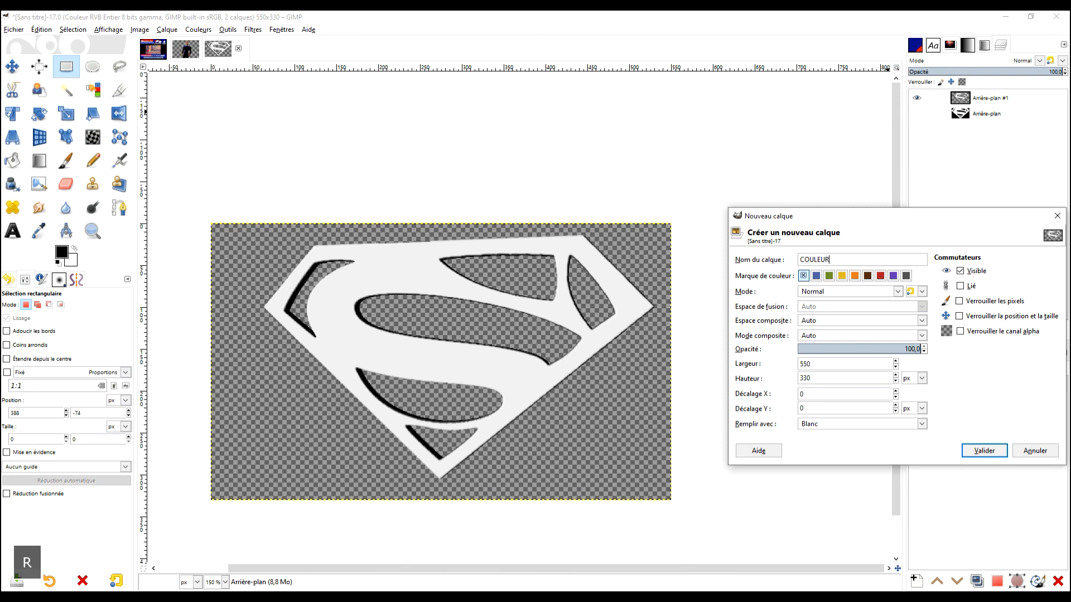
pyautogui.press('capslock')
pyautogui.click(984, 451)
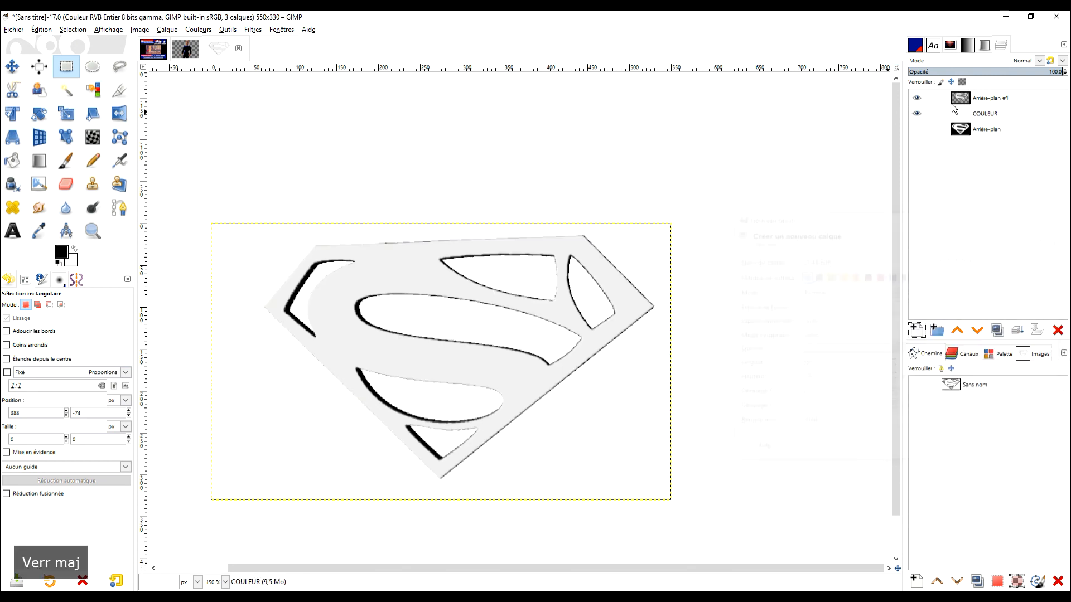
pyautogui.moveTo(954, 110); pyautogui.dragTo(959, 97)
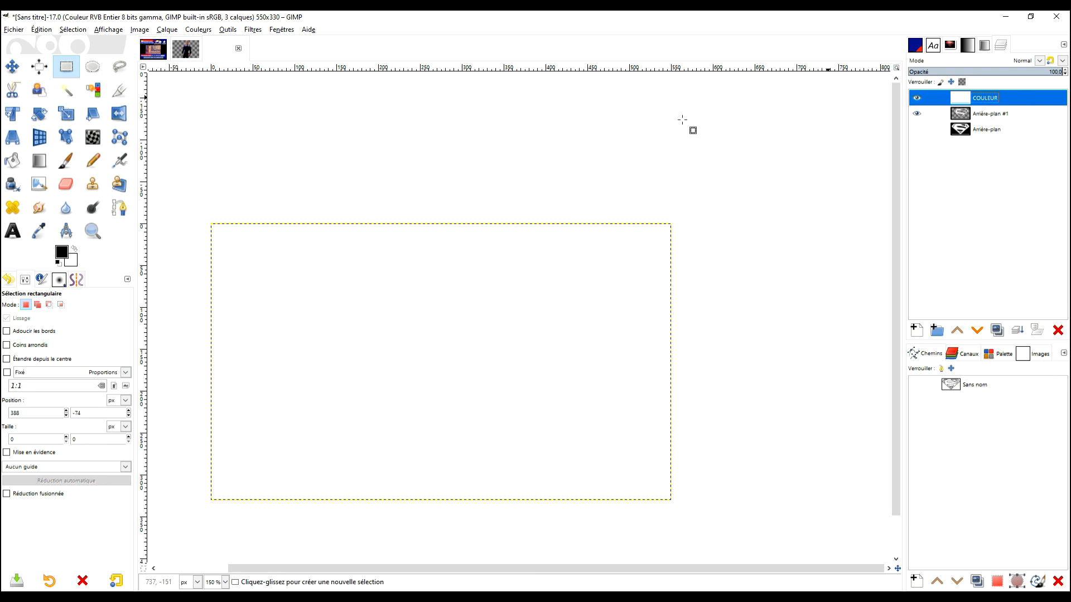
# Set the foreground colour to the red bb2b38 and fill the COULEUR layer with it.
pyautogui.click(61, 252)
pyautogui.click(239, 250)
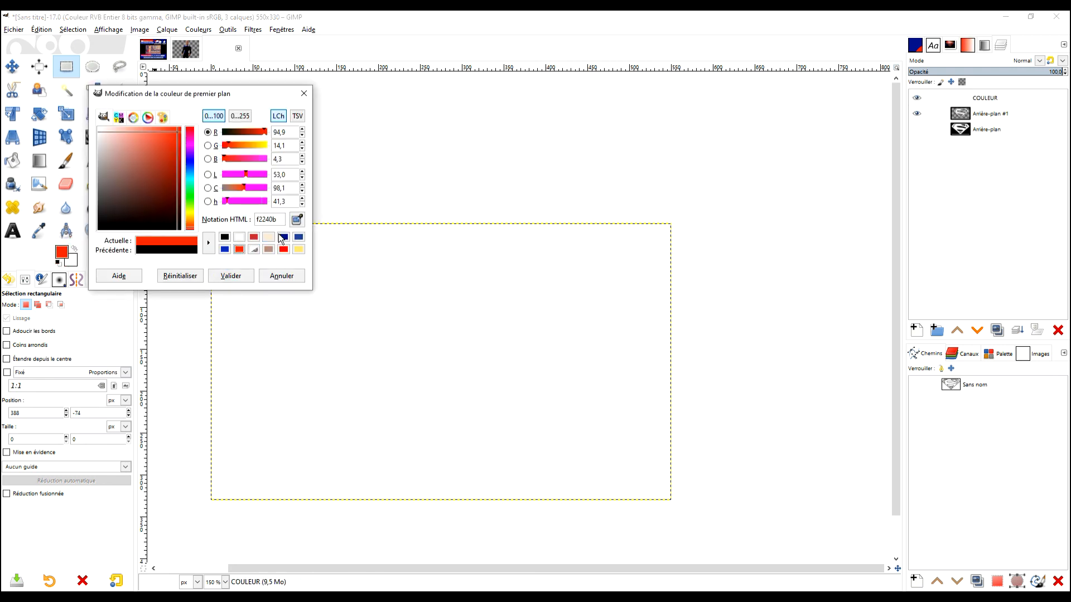
pyautogui.click(283, 249)
pyautogui.click(250, 238)
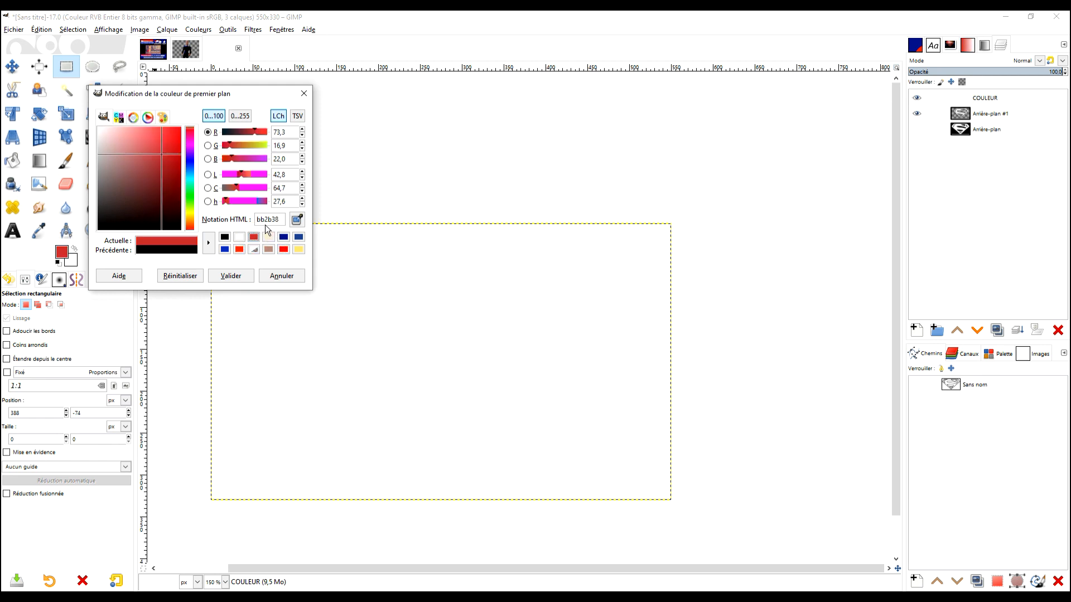
pyautogui.click(242, 276)
pyautogui.moveTo(61, 252); pyautogui.dragTo(342, 285)
# Try the Assombrir and Superposer blend modes on the COULEUR layer.
pyautogui.click(1040, 61)
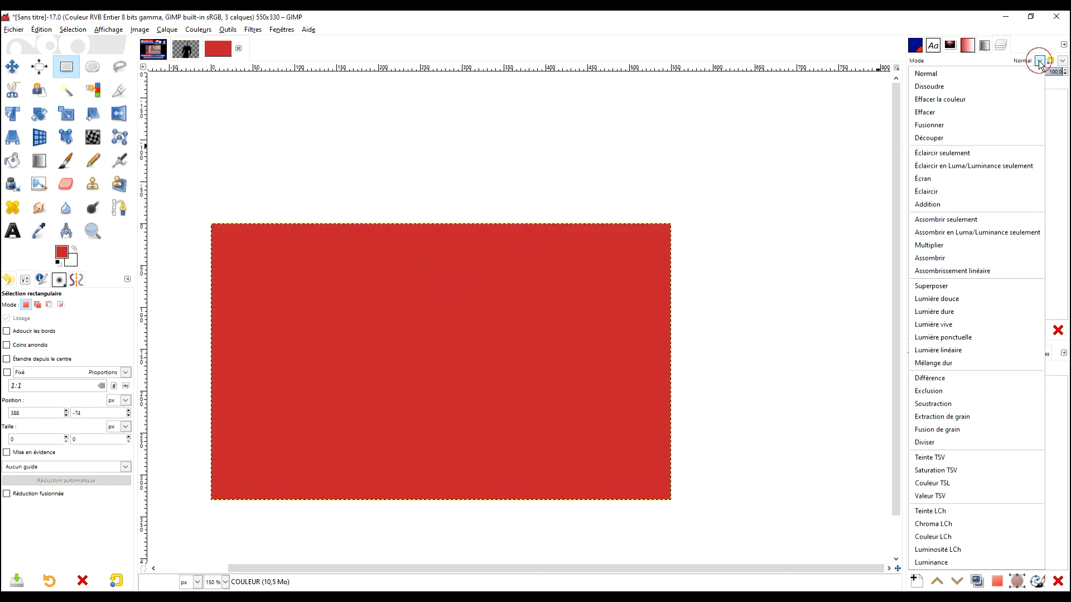
pyautogui.click(968, 259)
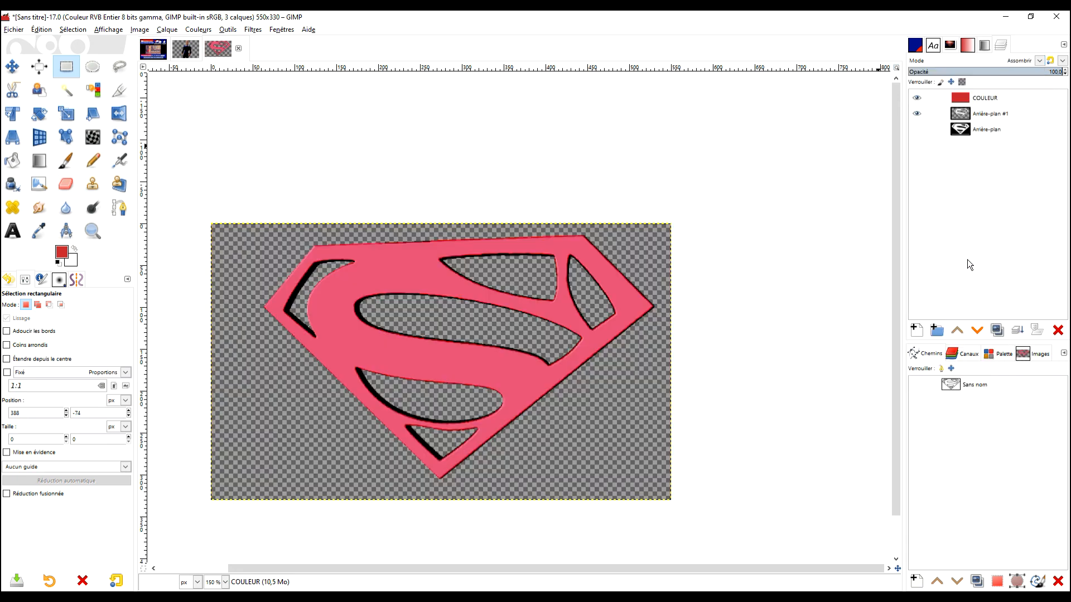
pyautogui.click(1039, 61)
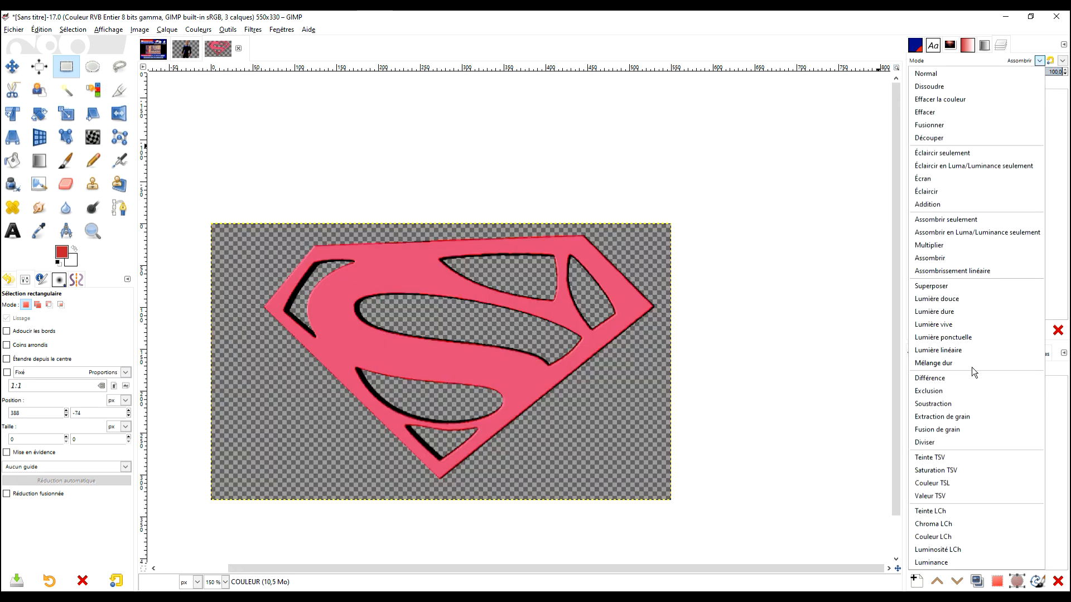
pyautogui.click(965, 286)
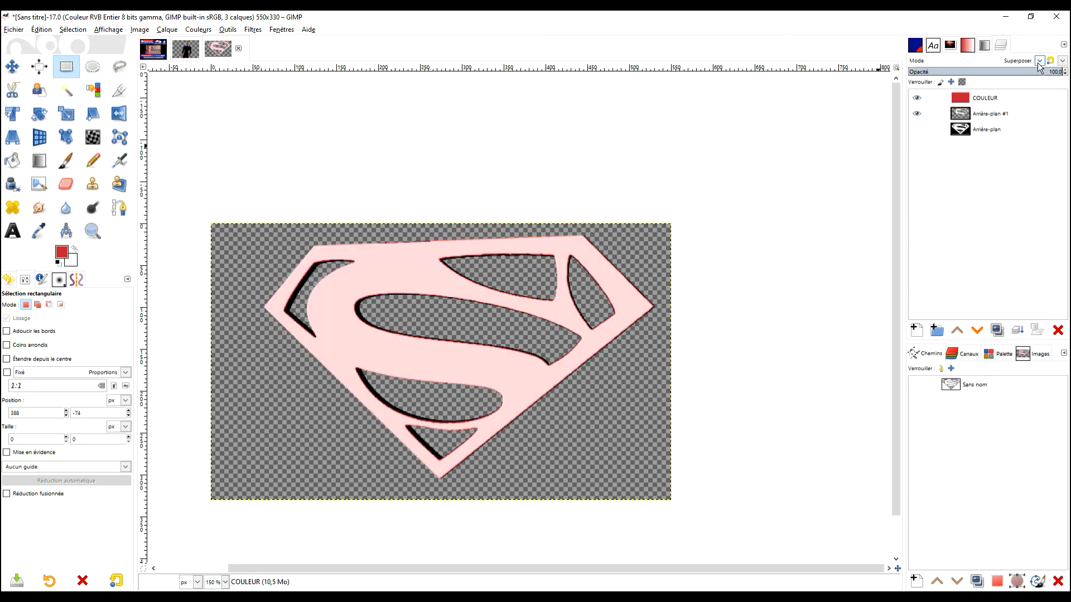
# Set the COULEUR layer's blend mode to Assombrissement linéaire and compare the emblem with the superman1 costume image.
pyautogui.click(1039, 60)
pyautogui.click(961, 270)
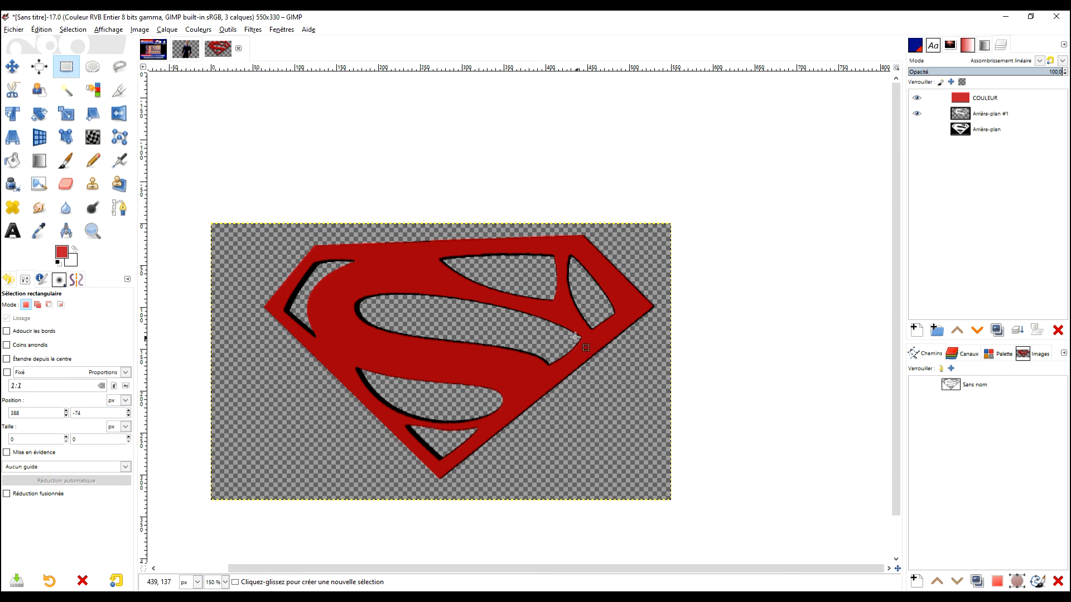
pyautogui.click(189, 49)
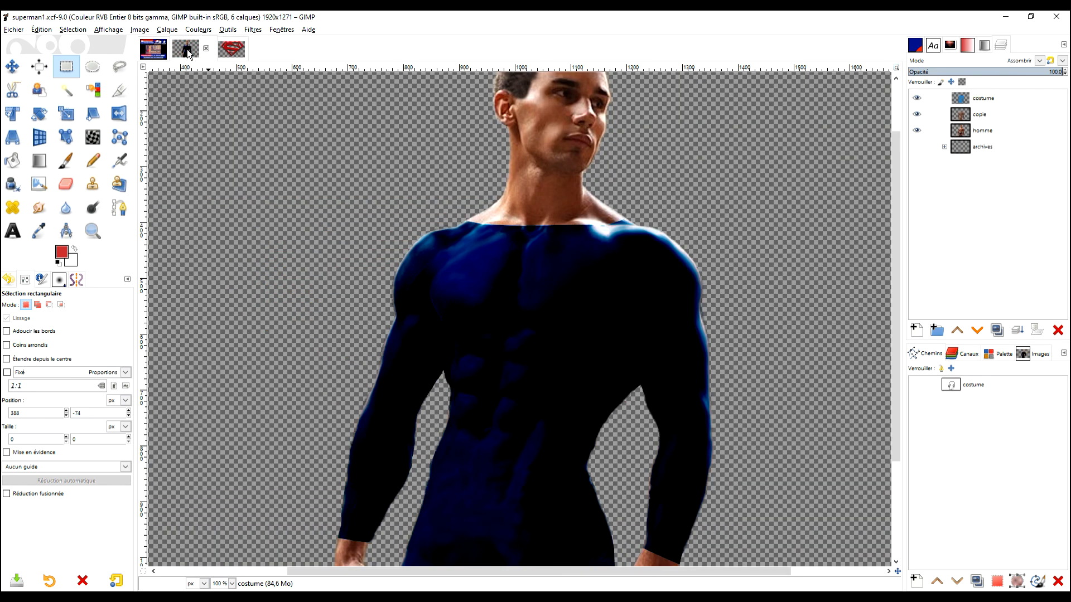
pyautogui.click(230, 51)
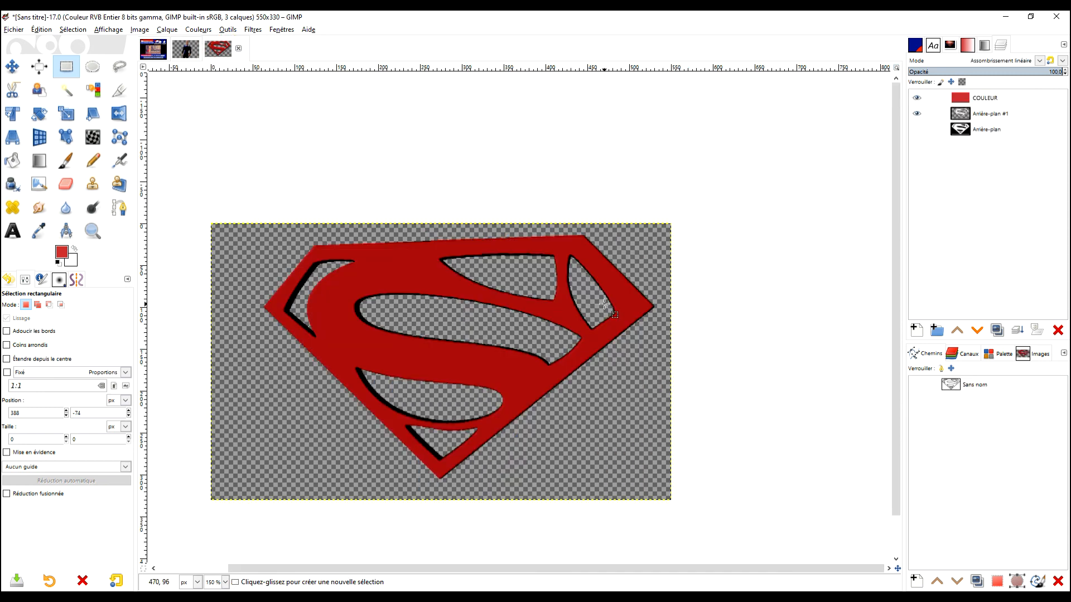